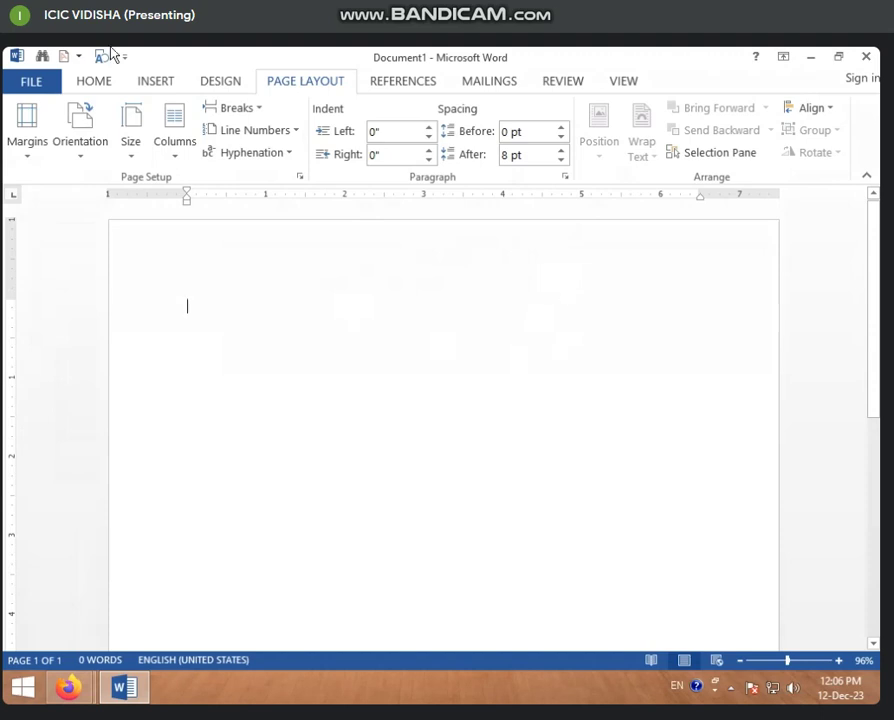
Step: Look over the Design options and the Margins presets without changing anything
{"action": "left_click", "coordinate": [228, 86]}
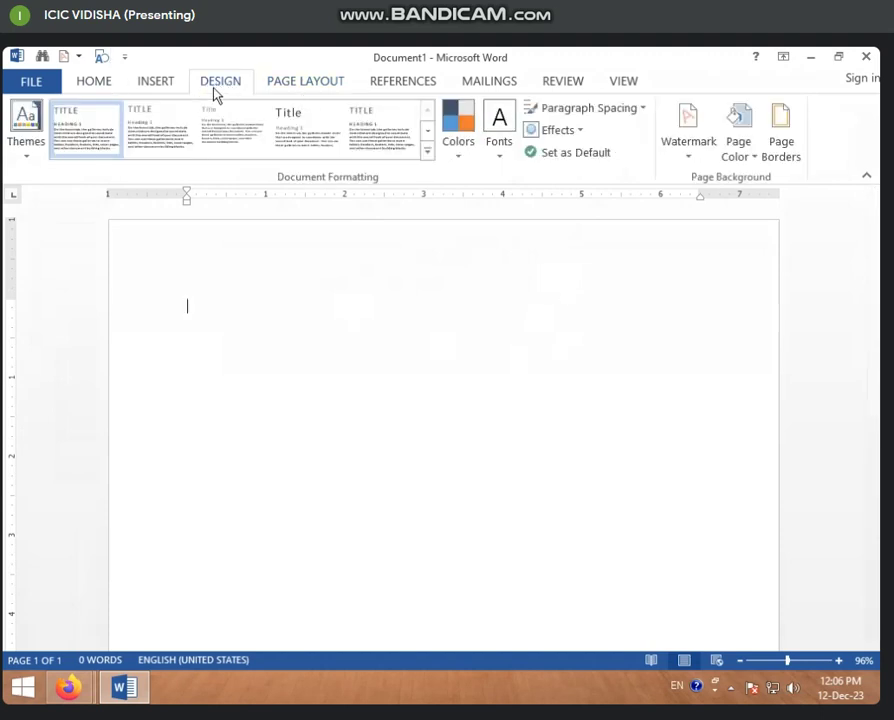
{"action": "left_click", "coordinate": [297, 86]}
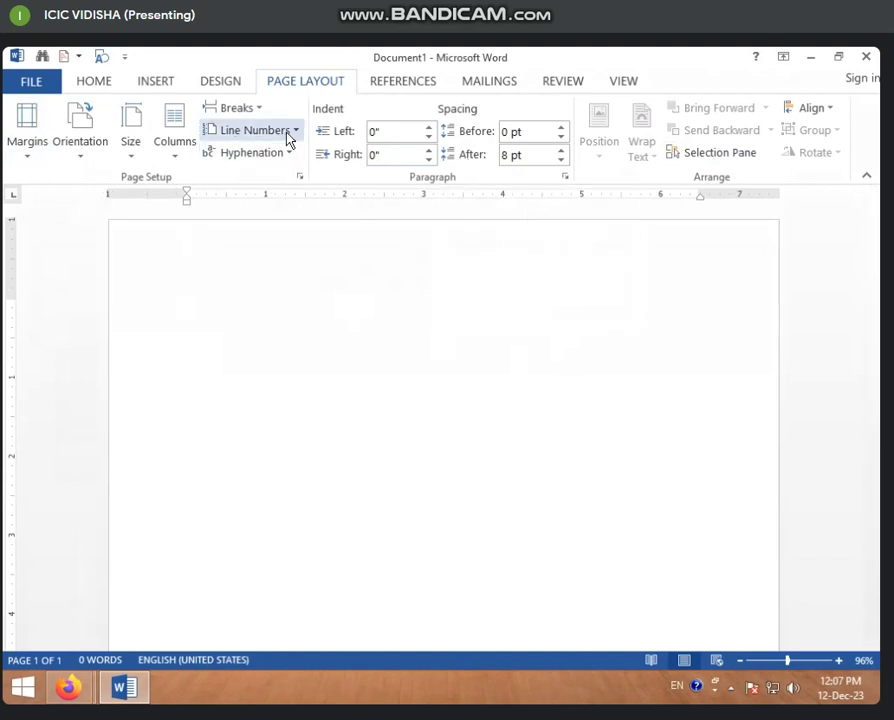
{"action": "left_click", "coordinate": [28, 160]}
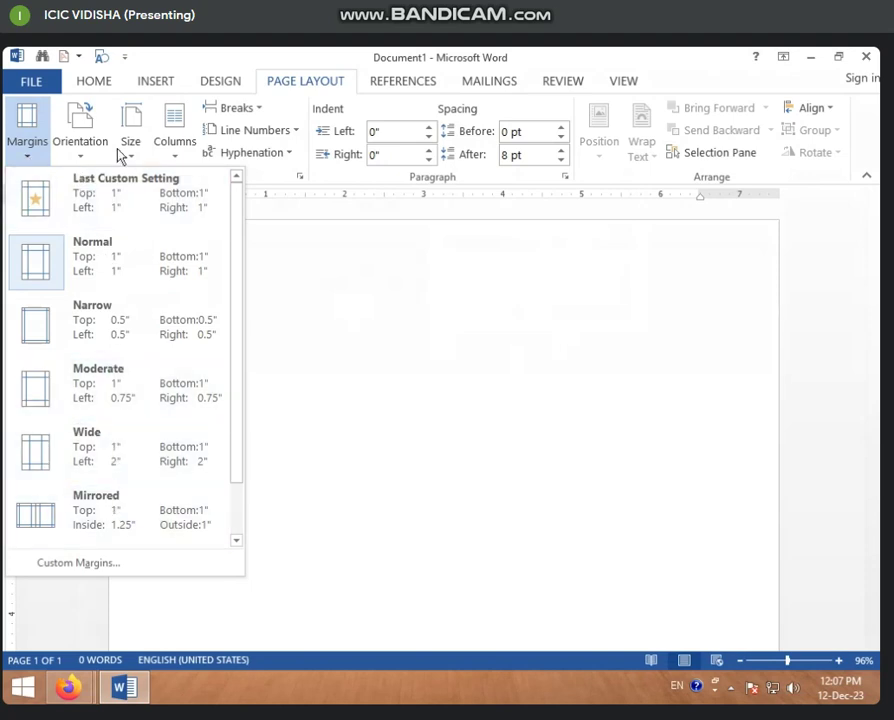
{"action": "left_click", "coordinate": [120, 205]}
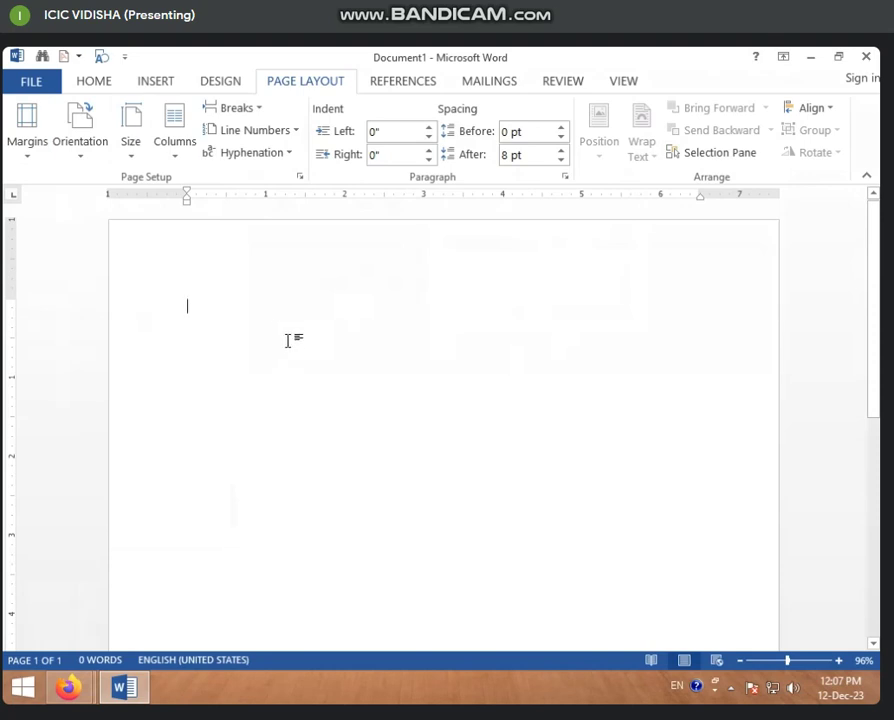
Step: Generate sample paragraphs with =RAND() and paste several copies of them into the document
{"action": "type", "text": "=RAND("}
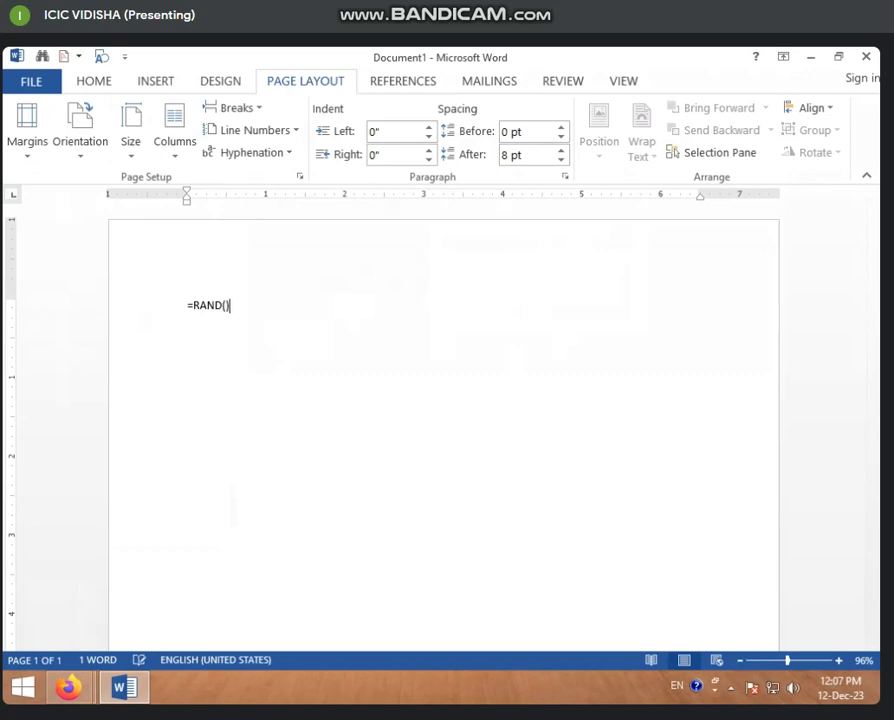
{"action": "key", "text": "Return"}
{"action": "key", "text": "ctrl+a"}
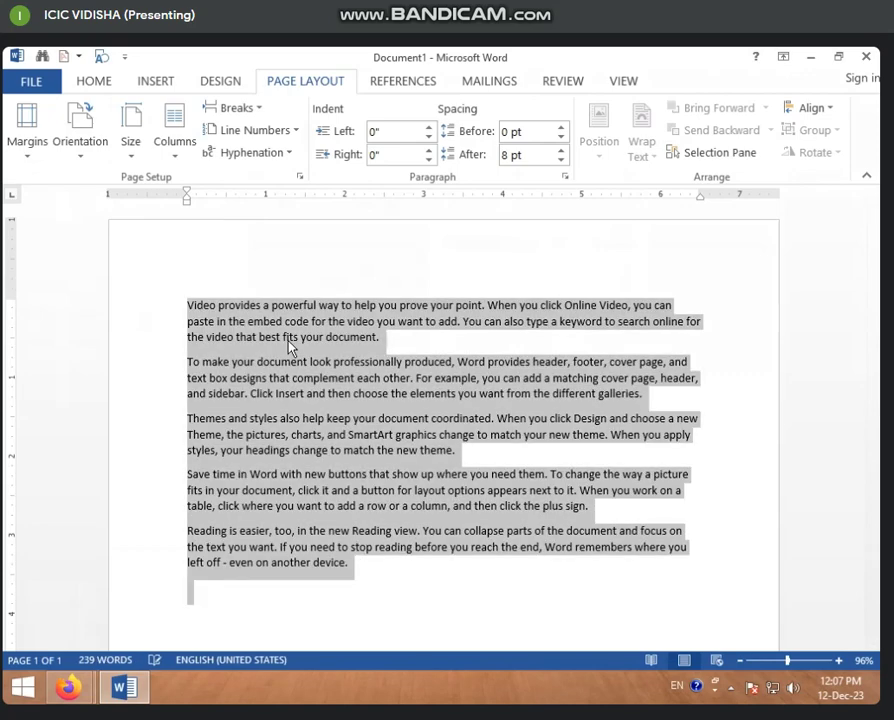
{"action": "key", "text": "ctrl+c"}
{"action": "key", "text": "ctrl+v"}
{"action": "key", "text": "ctrl+v"}
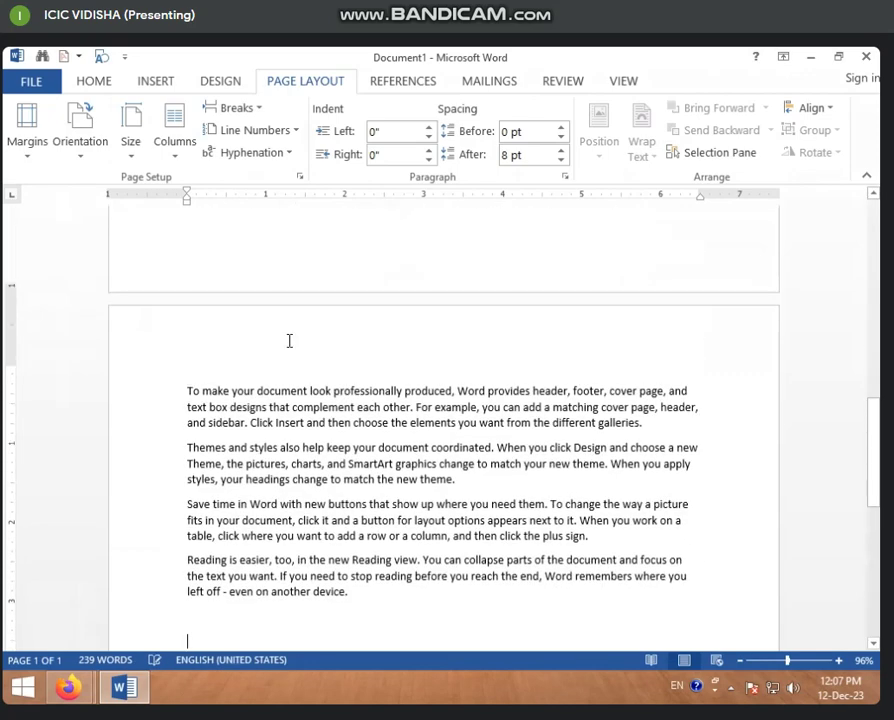
{"action": "key", "text": "ctrl+v"}
{"action": "key", "text": "ctrl+v"}
{"action": "key", "text": "ctrl+v"}
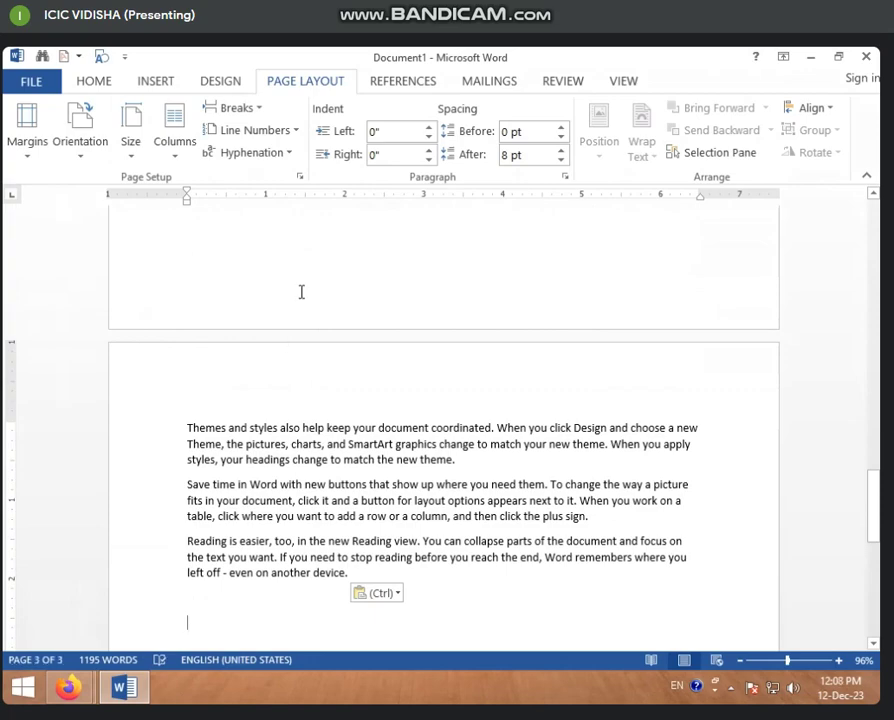
Step: Scroll through the three pages of repeated sample text, 1195 words
{"action": "scroll", "coordinate": [424, 432], "scroll_direction": "up", "scroll_amount": 2}
{"action": "scroll", "coordinate": [424, 432], "scroll_direction": "up", "scroll_amount": 3}
{"action": "scroll", "coordinate": [424, 432], "scroll_direction": "up", "scroll_amount": 5}
{"action": "scroll", "coordinate": [414, 426], "scroll_direction": "up", "scroll_amount": 5}
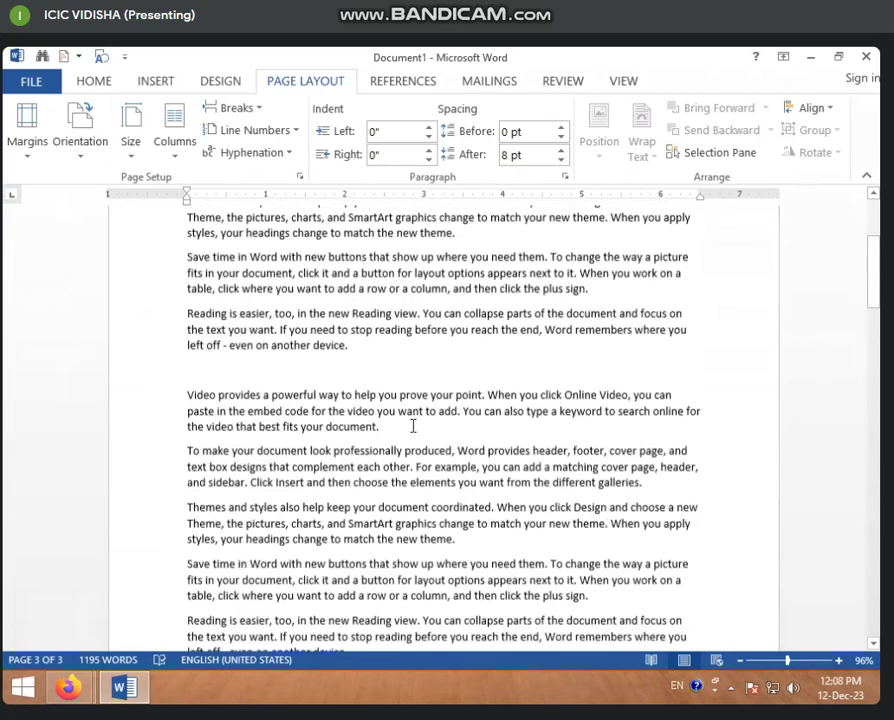
{"action": "scroll", "coordinate": [378, 424], "scroll_direction": "up", "scroll_amount": 5}
{"action": "scroll", "coordinate": [232, 287], "scroll_direction": "up", "scroll_amount": 5}
{"action": "scroll", "coordinate": [186, 292], "scroll_direction": "up", "scroll_amount": 3}
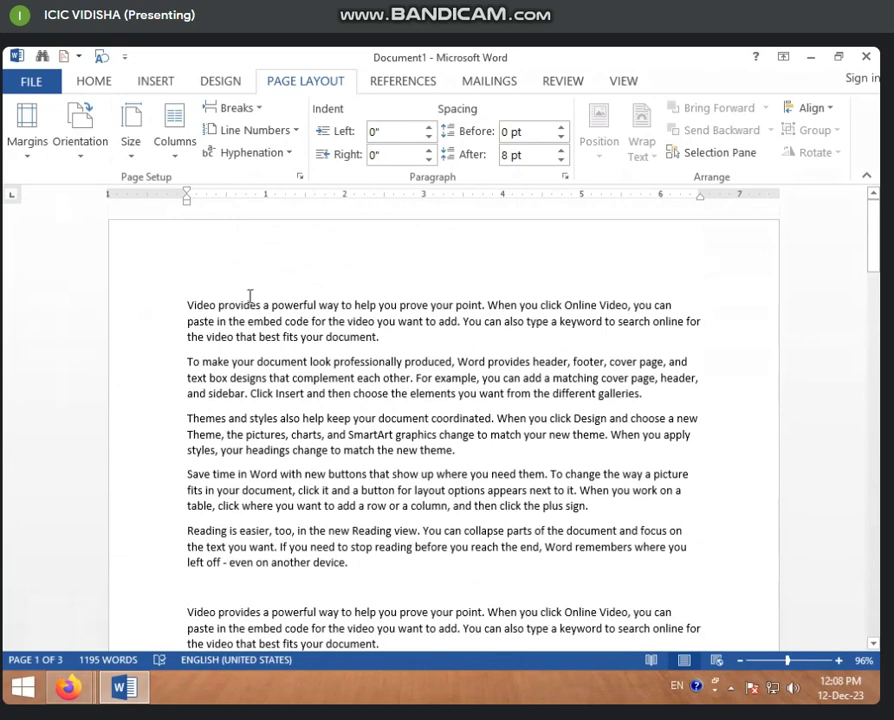
{"action": "scroll", "coordinate": [160, 376], "scroll_direction": "down", "scroll_amount": 2}
{"action": "scroll", "coordinate": [301, 425], "scroll_direction": "down", "scroll_amount": 3}
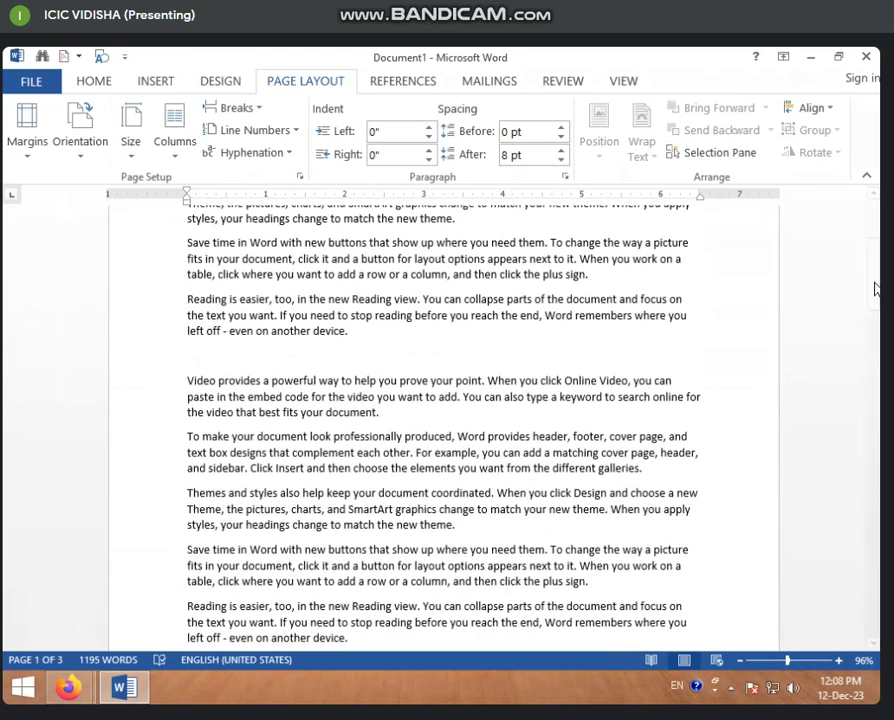
{"action": "scroll", "coordinate": [694, 568], "scroll_direction": "down", "scroll_amount": 5}
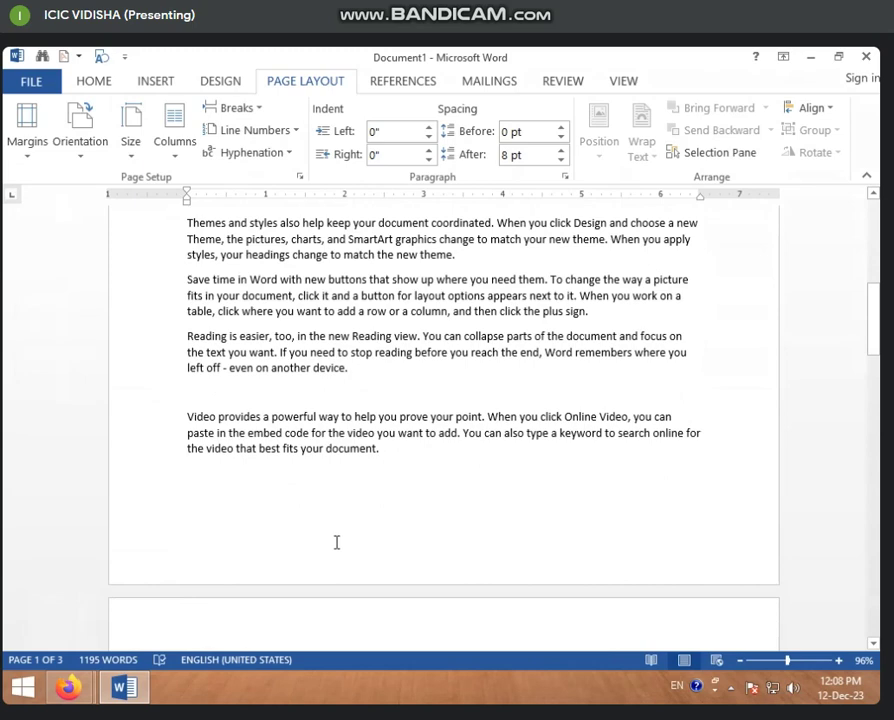
{"action": "scroll", "coordinate": [336, 542], "scroll_direction": "down", "scroll_amount": 4}
{"action": "scroll", "coordinate": [336, 542], "scroll_direction": "down", "scroll_amount": 3}
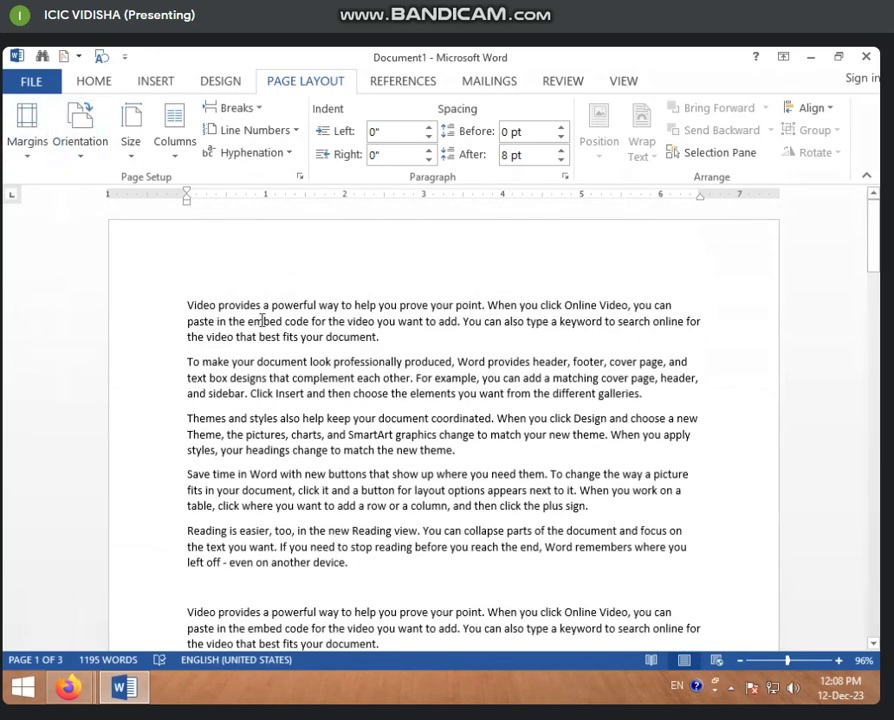
{"action": "left_click", "coordinate": [26, 145]}
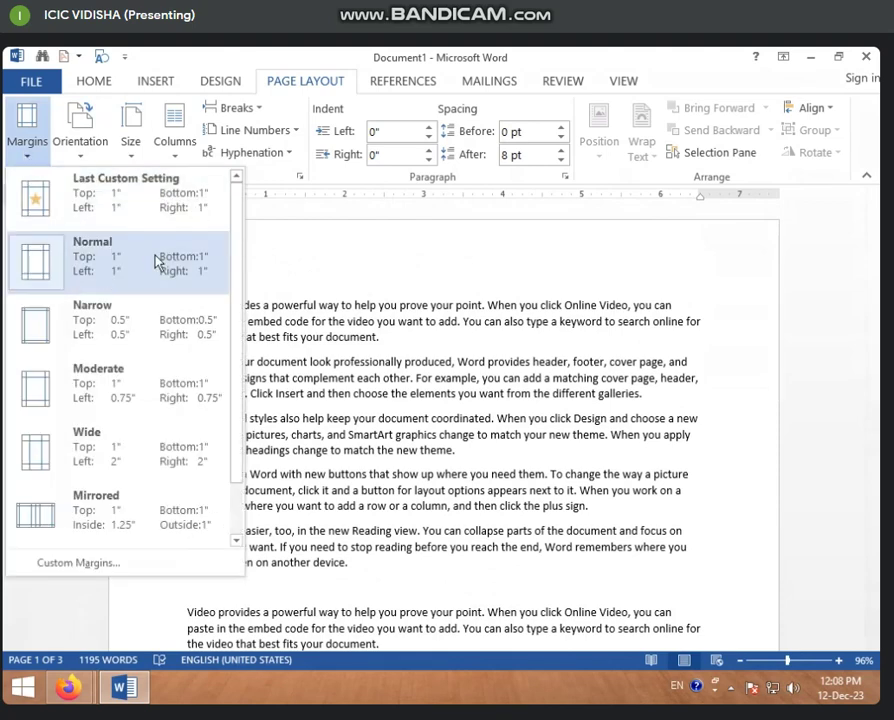
Step: Apply Narrow 0.5-inch margins to the pages
{"action": "left_click", "coordinate": [105, 334]}
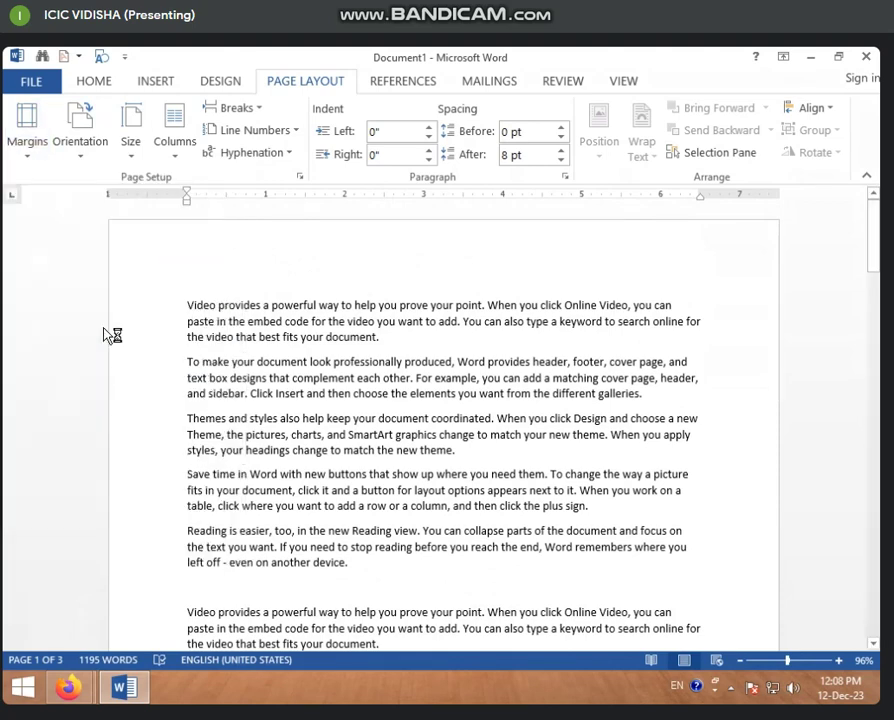
{"action": "scroll", "coordinate": [249, 475], "scroll_direction": "down", "scroll_amount": 5}
{"action": "scroll", "coordinate": [249, 475], "scroll_direction": "up", "scroll_amount": 4}
{"action": "scroll", "coordinate": [249, 475], "scroll_direction": "down", "scroll_amount": 5}
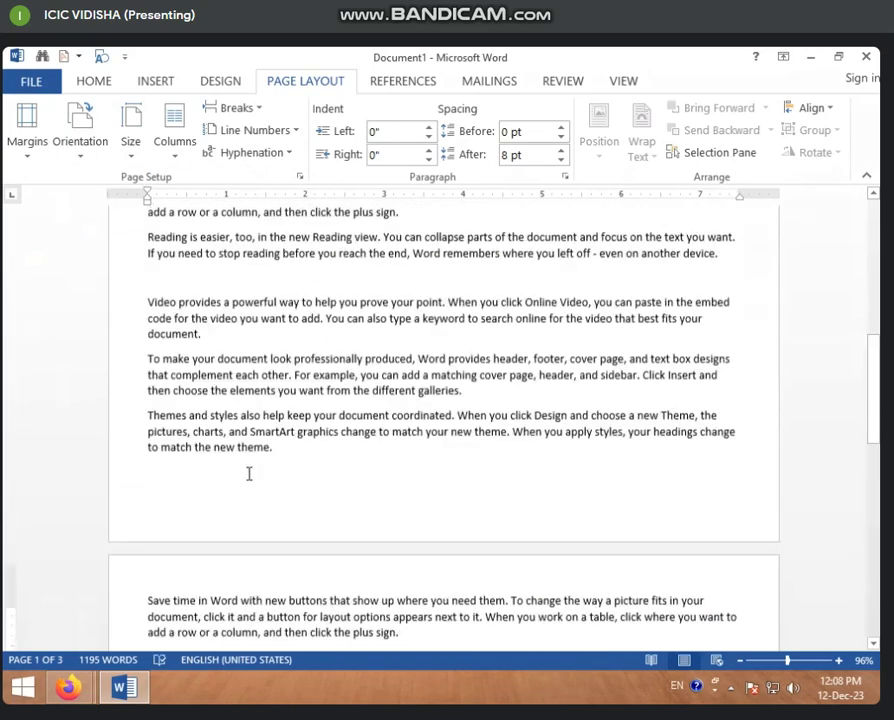
{"action": "scroll", "coordinate": [249, 475], "scroll_direction": "up", "scroll_amount": 5}
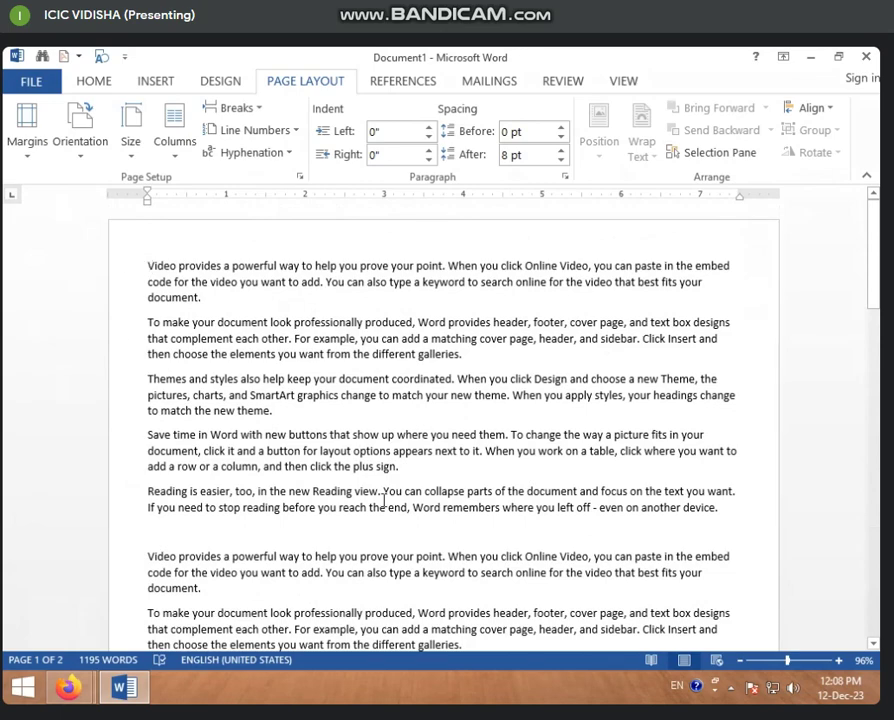
{"action": "scroll", "coordinate": [386, 500], "scroll_direction": "down", "scroll_amount": 4}
{"action": "scroll", "coordinate": [382, 509], "scroll_direction": "down", "scroll_amount": 2}
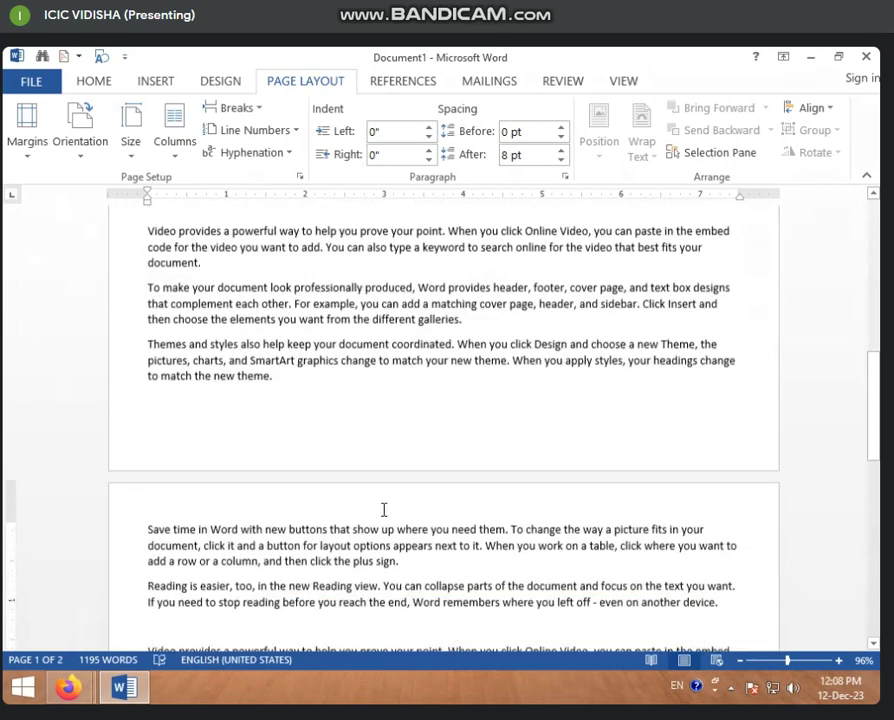
{"action": "scroll", "coordinate": [382, 510], "scroll_direction": "down", "scroll_amount": 4}
{"action": "scroll", "coordinate": [382, 511], "scroll_direction": "down", "scroll_amount": 4}
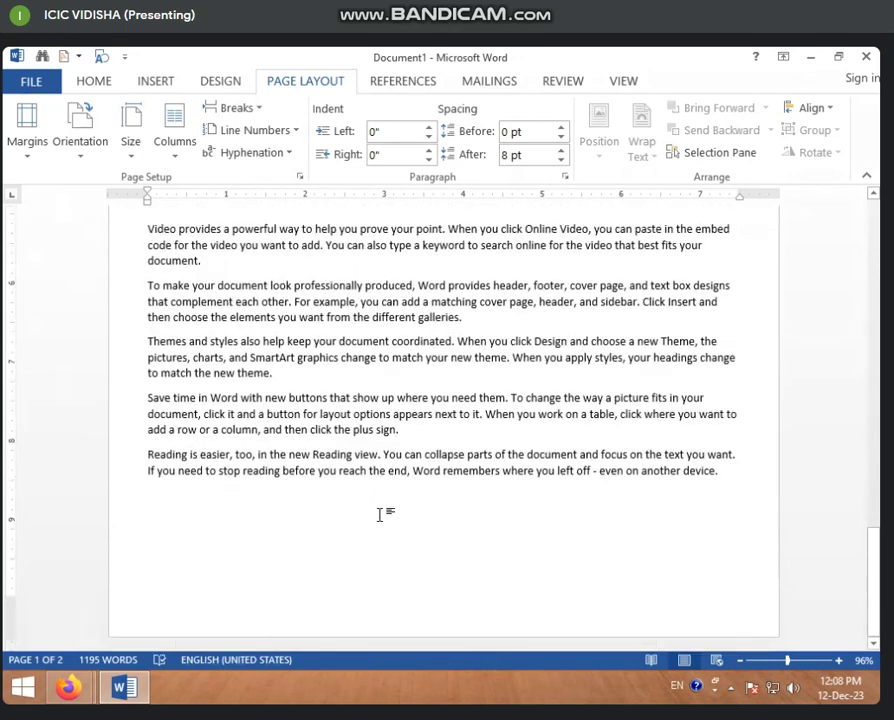
Step: Paste one more copy, then delete everything from 'Save time' onward, leaving 613 words
{"action": "left_click", "coordinate": [378, 515]}
{"action": "key", "text": "ctrl+v"}
{"action": "scroll", "coordinate": [286, 450], "scroll_direction": "up", "scroll_amount": 2}
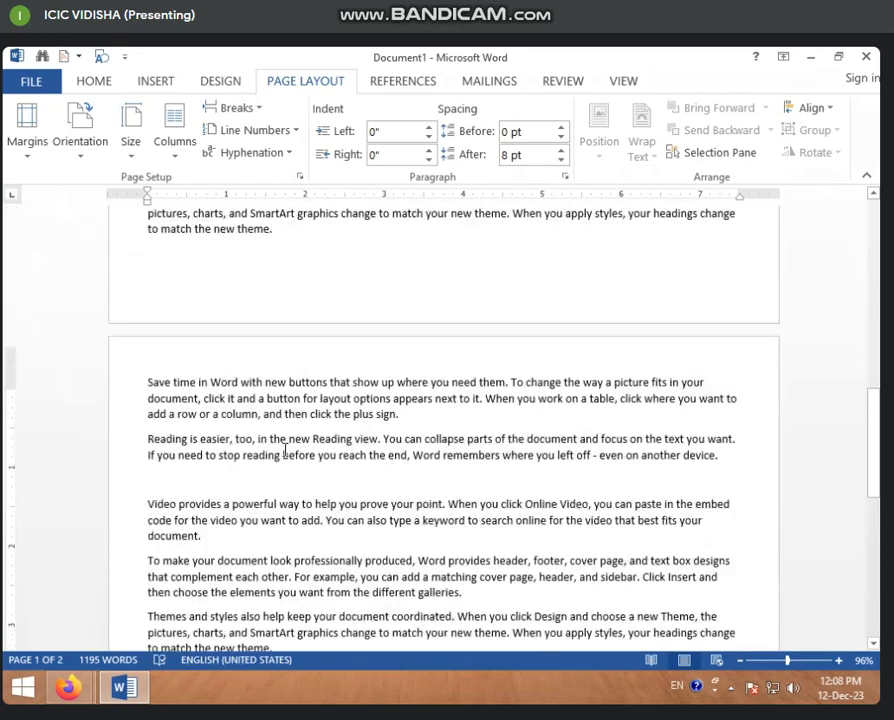
{"action": "mouse_move", "coordinate": [147, 389]}
{"action": "left_mouse_down"}
{"action": "mouse_move", "coordinate": [480, 656]}
{"action": "mouse_move", "coordinate": [469, 636]}
{"action": "left_mouse_up"}
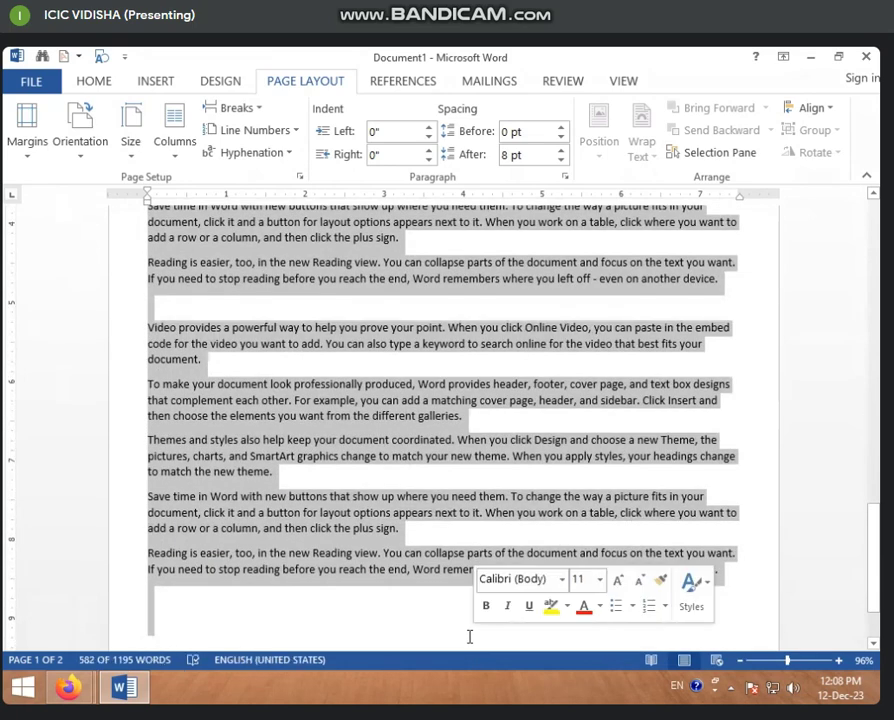
{"action": "key", "text": "Delete"}
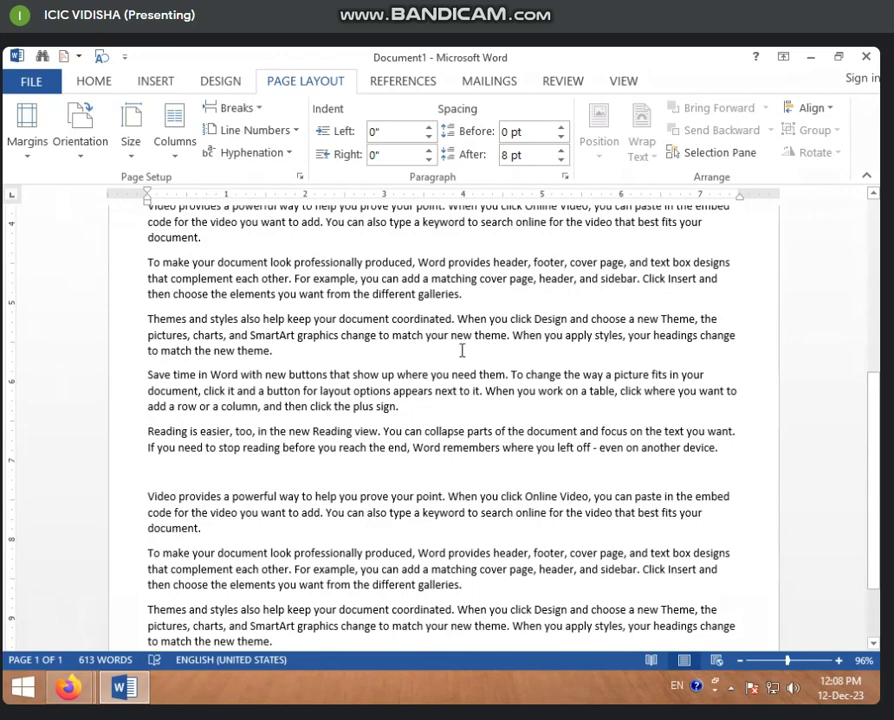
{"action": "scroll", "coordinate": [296, 420], "scroll_direction": "up", "scroll_amount": 2}
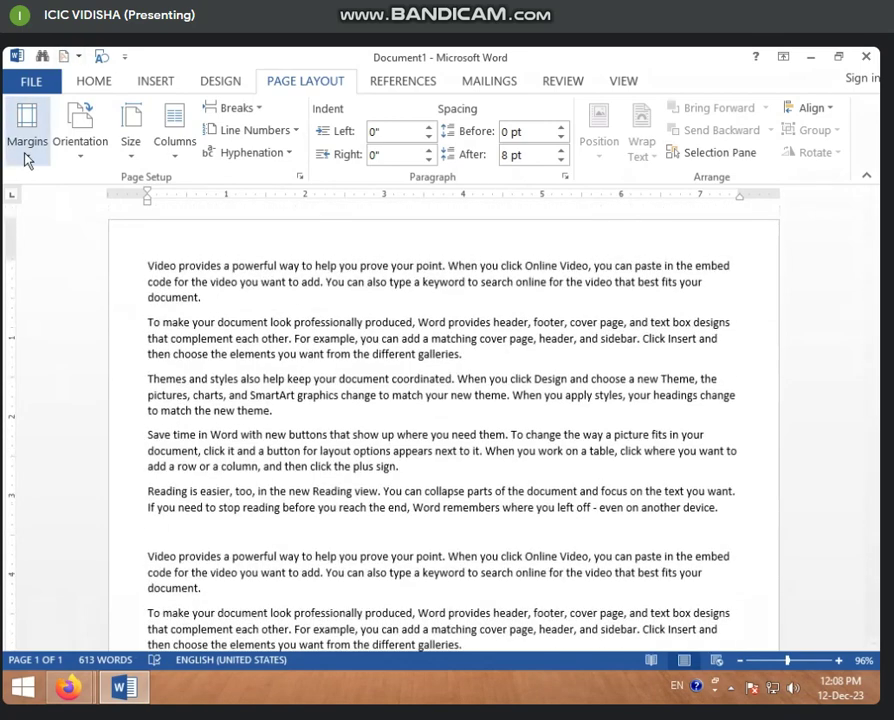
Step: Switch the pages back to Normal 1-inch margins and review the two-page, 613-word text
{"action": "left_click", "coordinate": [27, 145]}
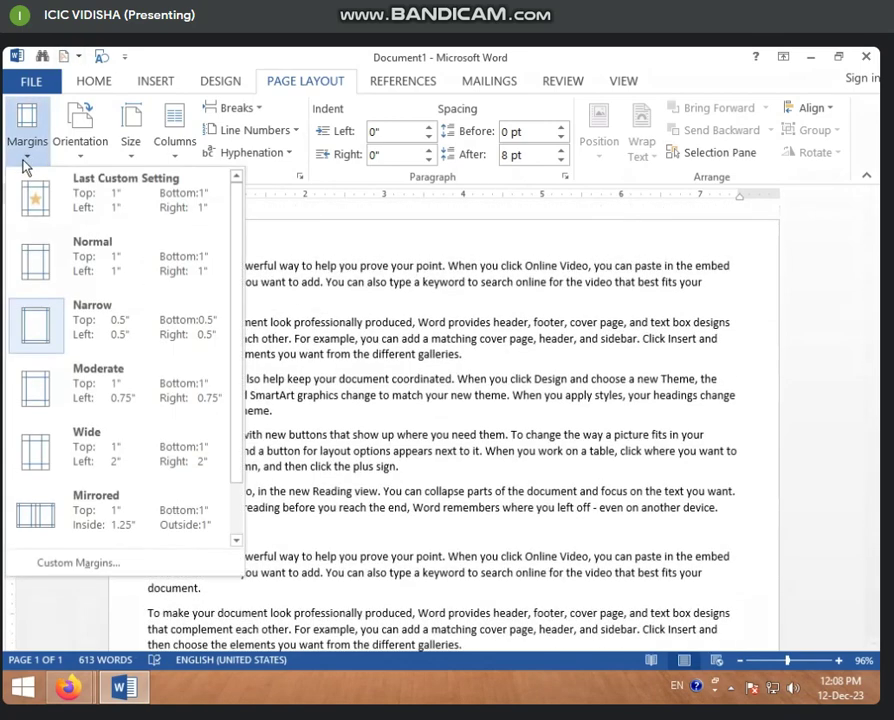
{"action": "left_click", "coordinate": [112, 282]}
{"action": "scroll", "coordinate": [92, 282], "scroll_direction": "down", "scroll_amount": 5}
{"action": "scroll", "coordinate": [274, 390], "scroll_direction": "down", "scroll_amount": 4}
{"action": "scroll", "coordinate": [296, 486], "scroll_direction": "down", "scroll_amount": 4}
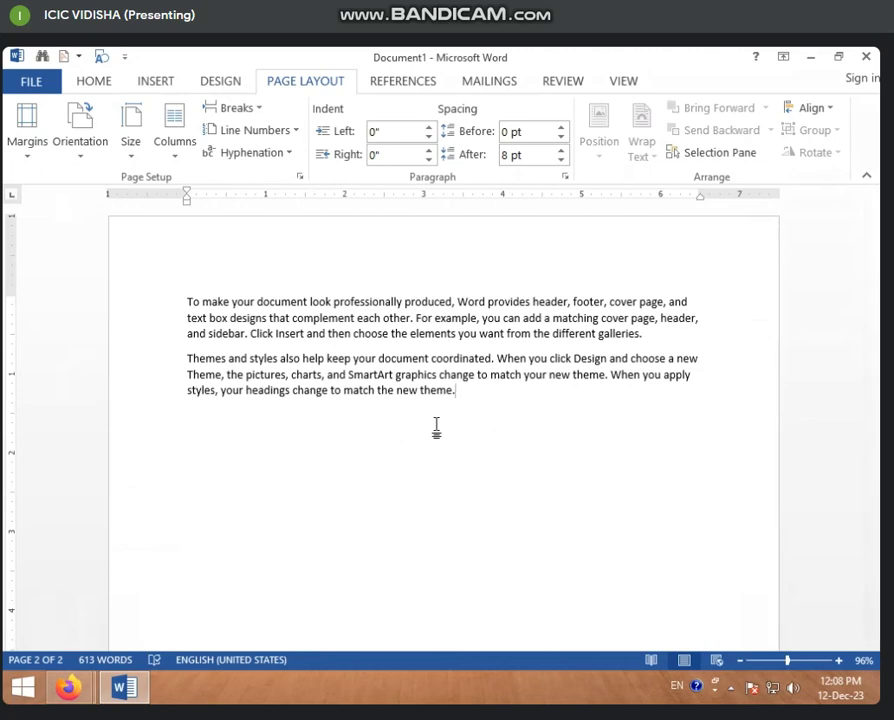
{"action": "scroll", "coordinate": [290, 436], "scroll_direction": "up", "scroll_amount": 5}
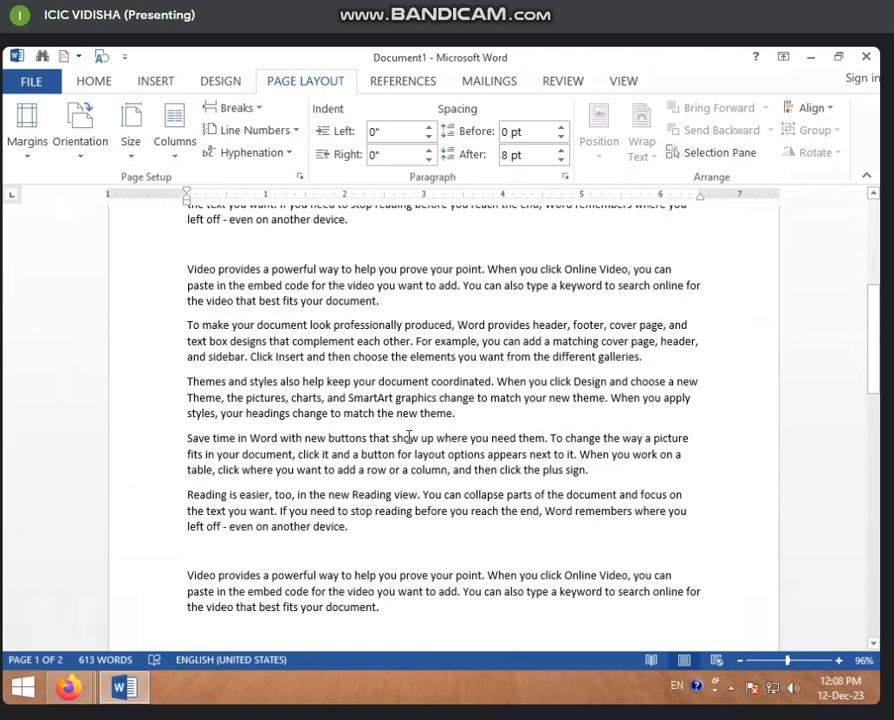
{"action": "scroll", "coordinate": [408, 437], "scroll_direction": "down", "scroll_amount": 5}
{"action": "scroll", "coordinate": [310, 488], "scroll_direction": "down", "scroll_amount": 3}
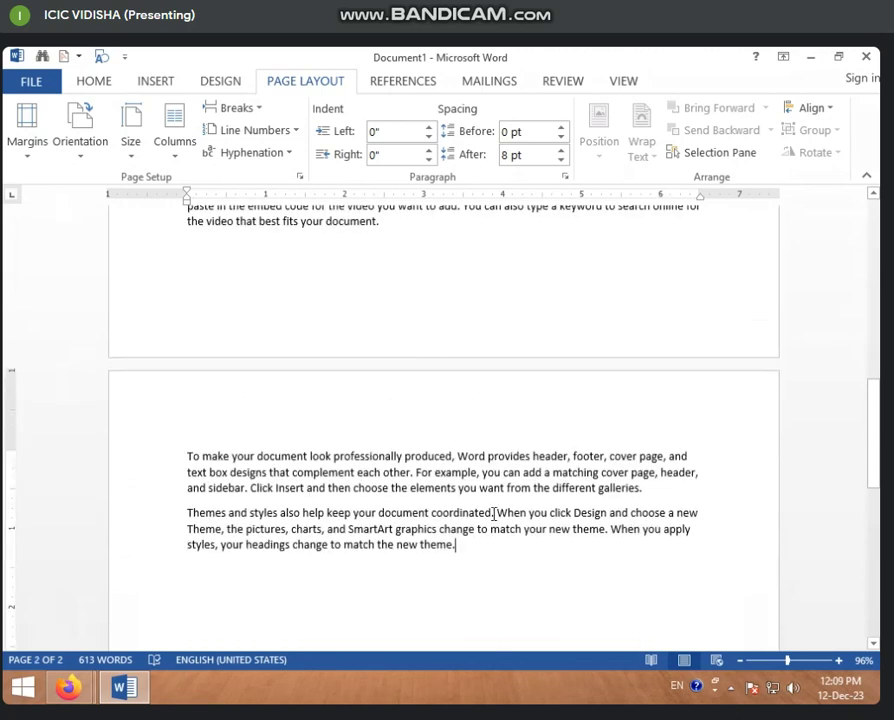
{"action": "scroll", "coordinate": [498, 551], "scroll_direction": "down", "scroll_amount": 4}
{"action": "scroll", "coordinate": [495, 556], "scroll_direction": "down", "scroll_amount": 2}
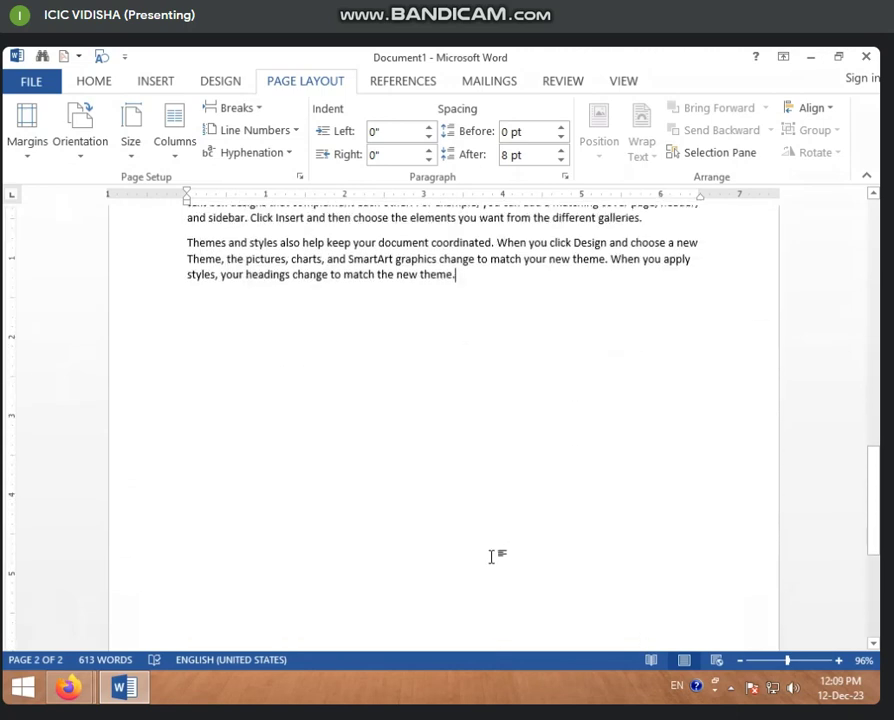
{"action": "scroll", "coordinate": [492, 556], "scroll_direction": "up", "scroll_amount": 5}
{"action": "scroll", "coordinate": [486, 533], "scroll_direction": "up", "scroll_amount": 5}
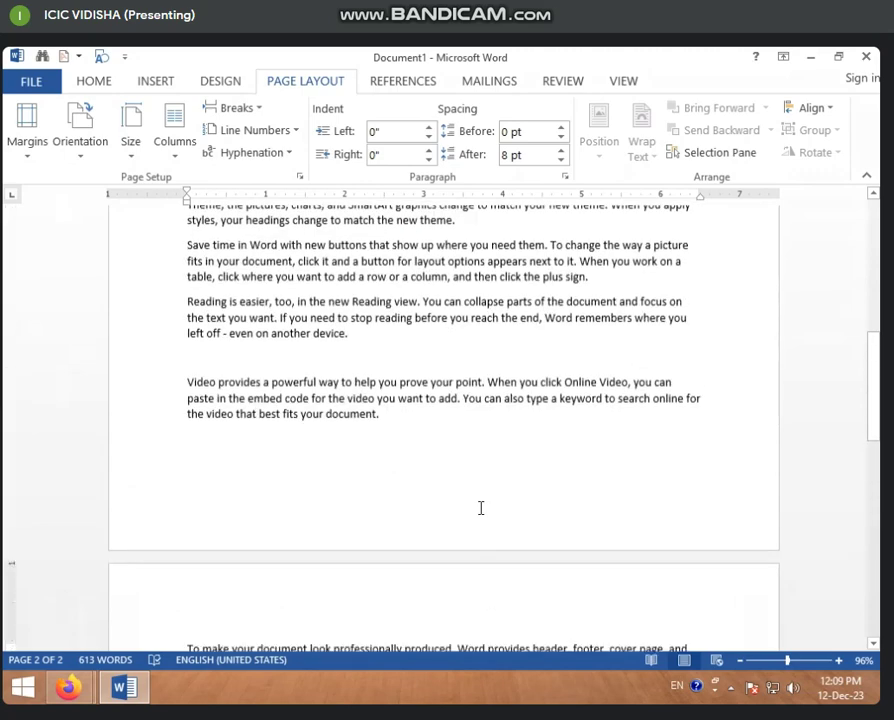
{"action": "scroll", "coordinate": [372, 438], "scroll_direction": "up", "scroll_amount": 3}
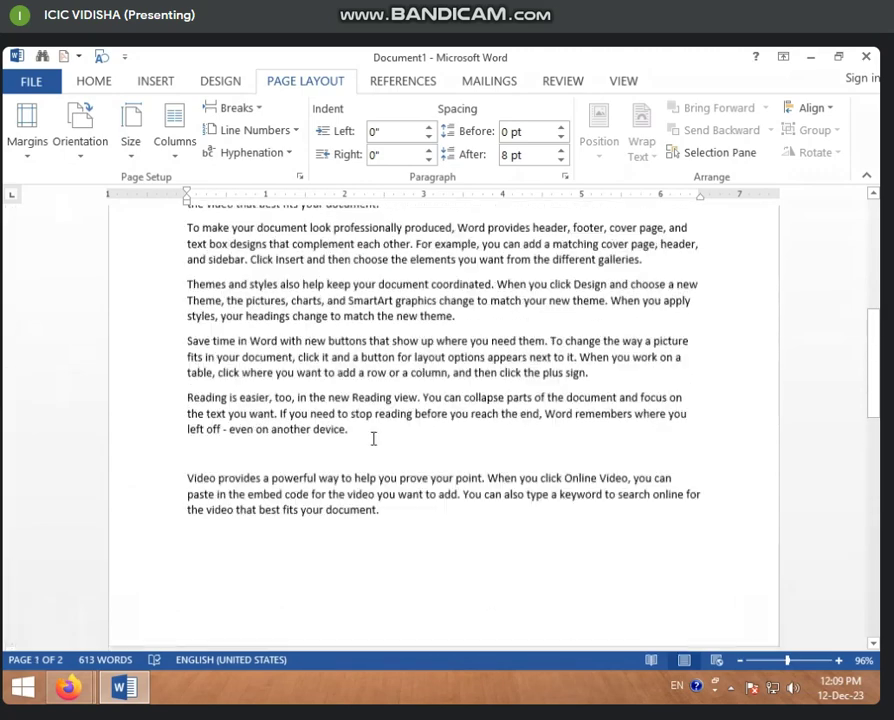
{"action": "scroll", "coordinate": [300, 300], "scroll_direction": "up", "scroll_amount": 2}
Step: Try Narrow margins, then Moderate margins on the document
{"action": "left_click", "coordinate": [33, 165]}
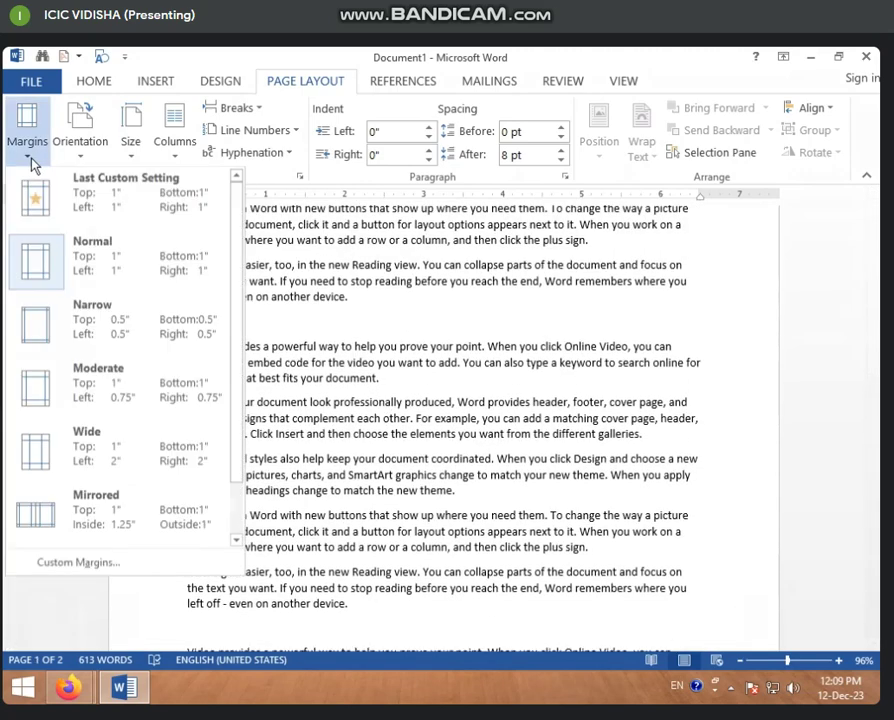
{"action": "left_click", "coordinate": [108, 325]}
{"action": "scroll", "coordinate": [401, 488], "scroll_direction": "down", "scroll_amount": 2}
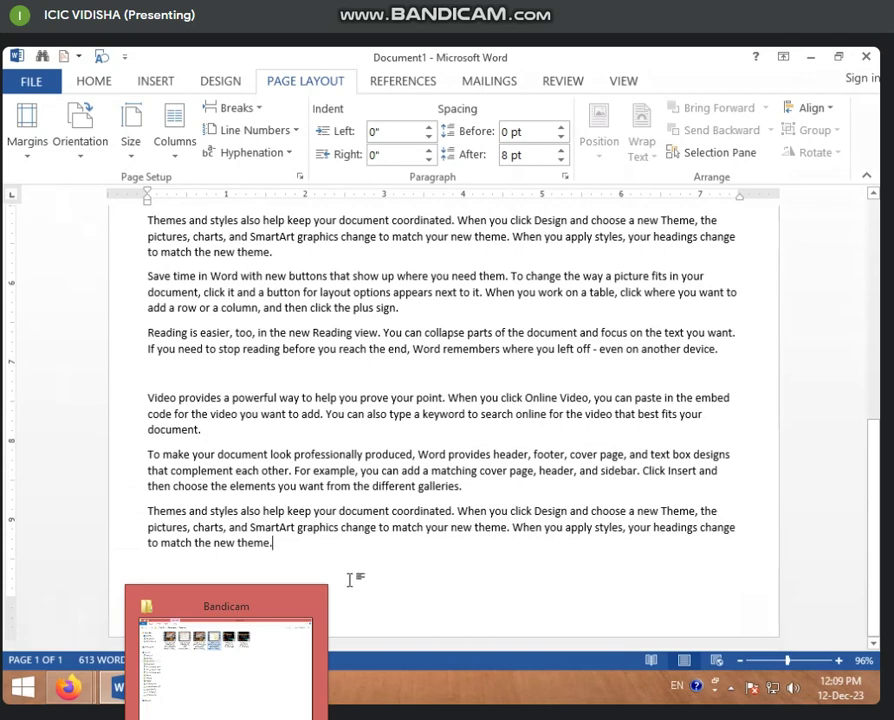
{"action": "left_click", "coordinate": [25, 158]}
{"action": "left_click", "coordinate": [70, 390]}
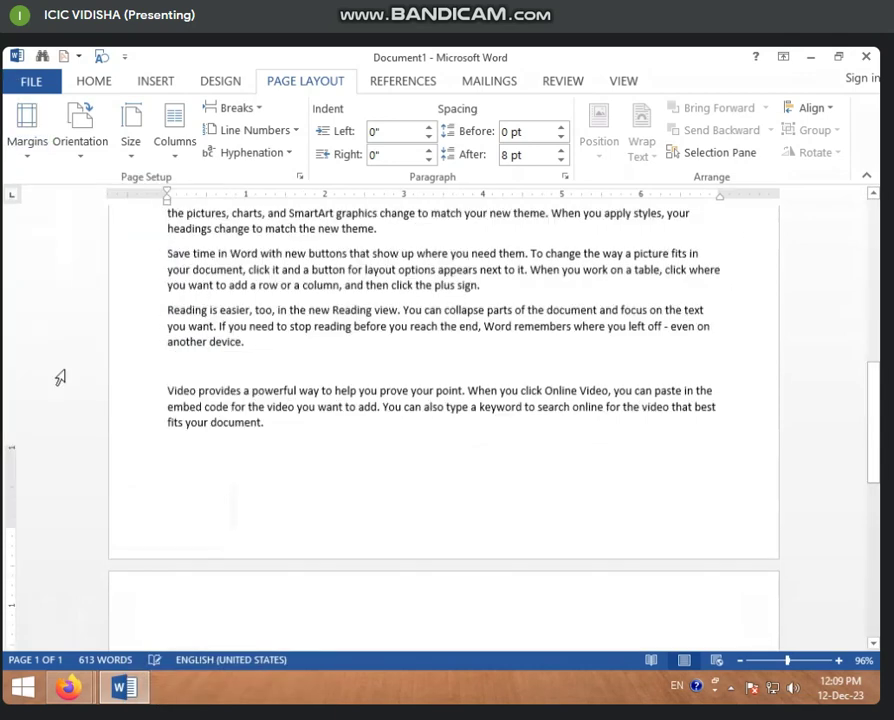
{"action": "scroll", "coordinate": [60, 378], "scroll_direction": "down", "scroll_amount": 5}
Step: Apply Wide margins, 2 inches left and right, 1 inch top and bottom
{"action": "left_click", "coordinate": [30, 160]}
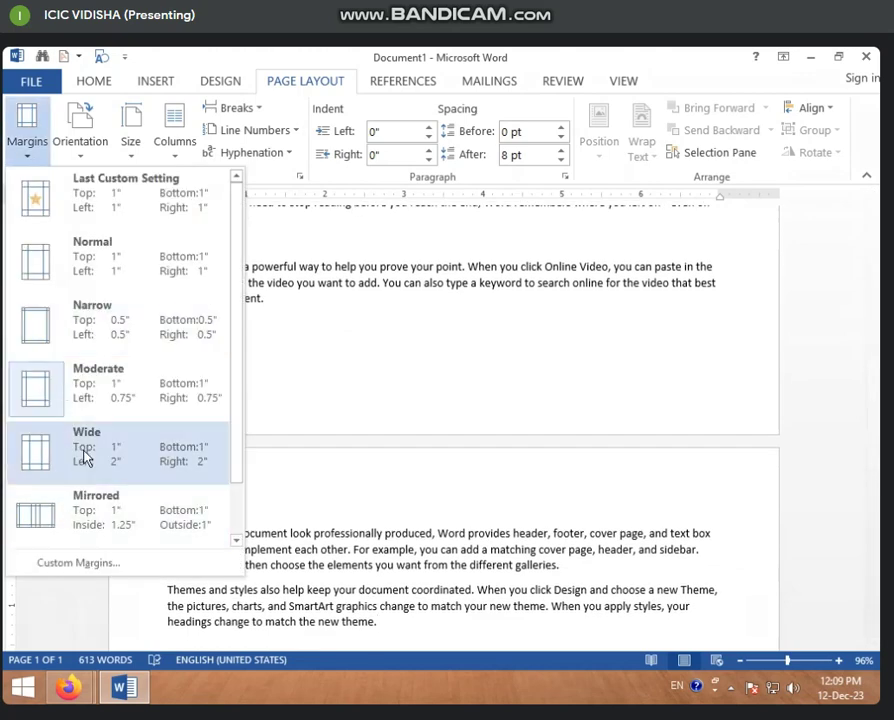
{"action": "left_click", "coordinate": [84, 456]}
{"action": "scroll", "coordinate": [338, 470], "scroll_direction": "down", "scroll_amount": 10}
{"action": "scroll", "coordinate": [336, 485], "scroll_direction": "up", "scroll_amount": 5}
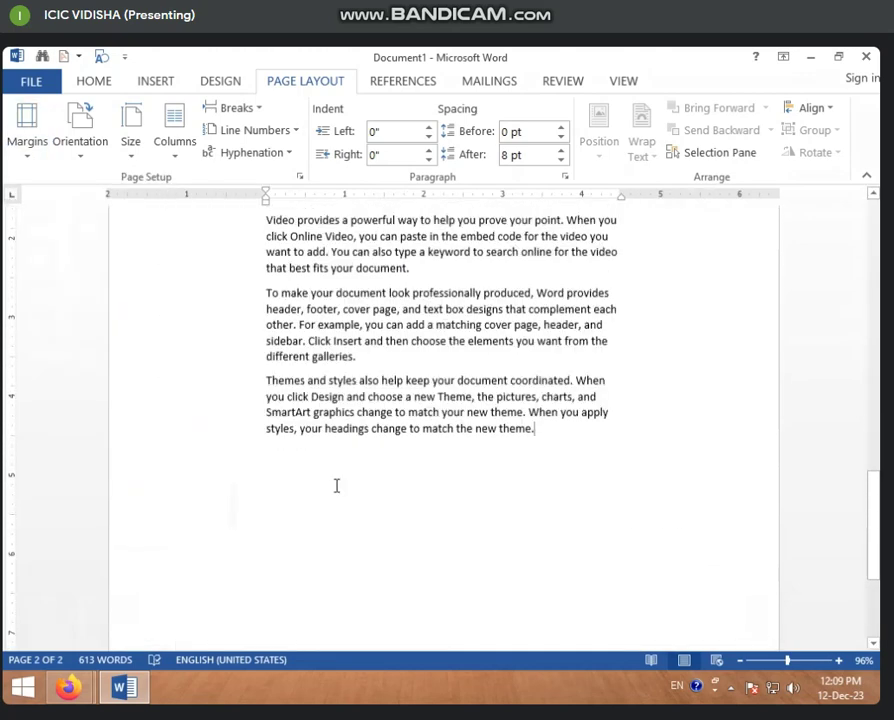
{"action": "scroll", "coordinate": [336, 485], "scroll_direction": "up", "scroll_amount": 10}
{"action": "scroll", "coordinate": [336, 485], "scroll_direction": "up", "scroll_amount": 6}
{"action": "scroll", "coordinate": [336, 485], "scroll_direction": "up", "scroll_amount": 1}
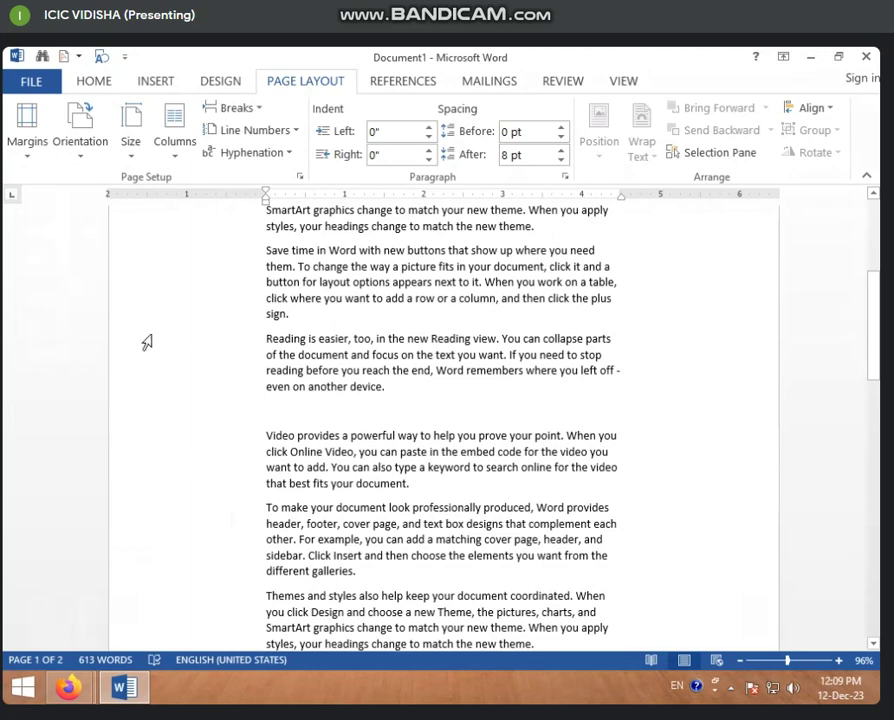
{"action": "scroll", "coordinate": [746, 373], "scroll_direction": "down", "scroll_amount": 5}
{"action": "scroll", "coordinate": [746, 373], "scroll_direction": "up", "scroll_amount": 2}
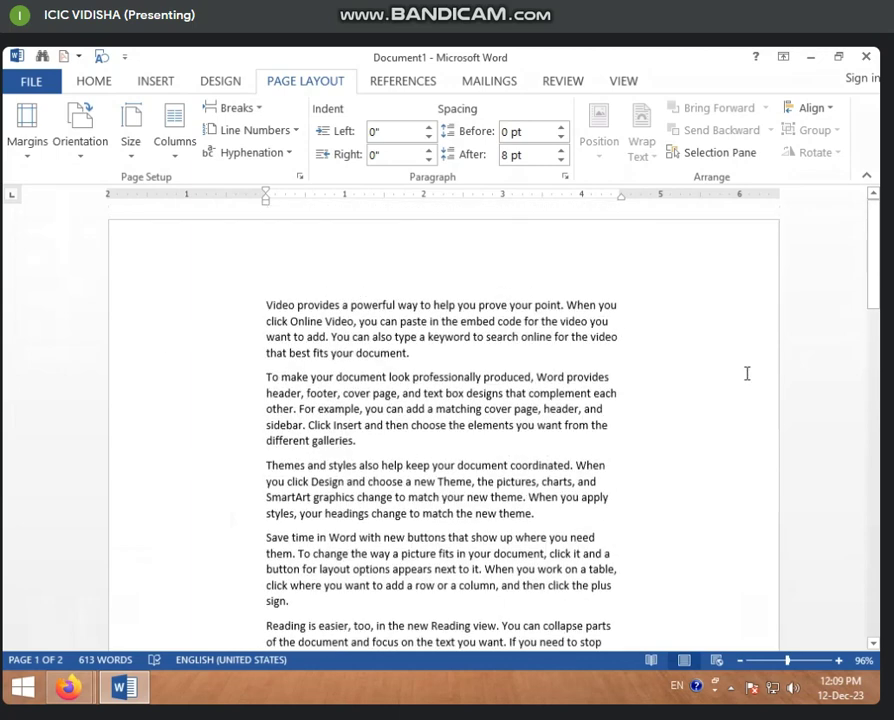
{"action": "scroll", "coordinate": [600, 360], "scroll_direction": "down", "scroll_amount": 1}
{"action": "scroll", "coordinate": [494, 426], "scroll_direction": "down", "scroll_amount": 8}
{"action": "scroll", "coordinate": [480, 478], "scroll_direction": "down", "scroll_amount": 7}
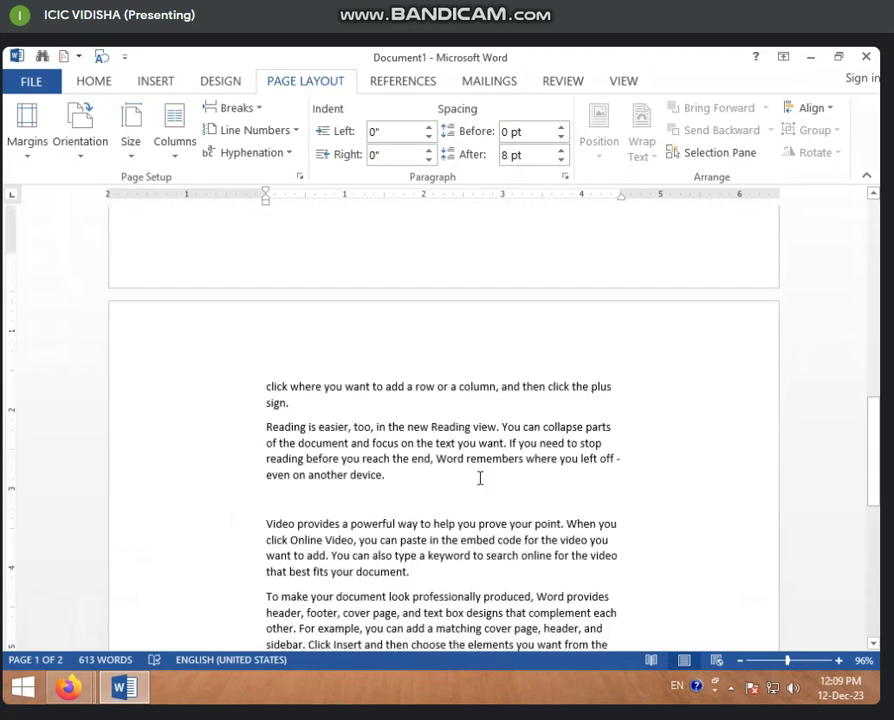
{"action": "scroll", "coordinate": [471, 504], "scroll_direction": "down", "scroll_amount": 7}
{"action": "scroll", "coordinate": [472, 506], "scroll_direction": "down", "scroll_amount": 4}
{"action": "scroll", "coordinate": [460, 500], "scroll_direction": "up", "scroll_amount": 10}
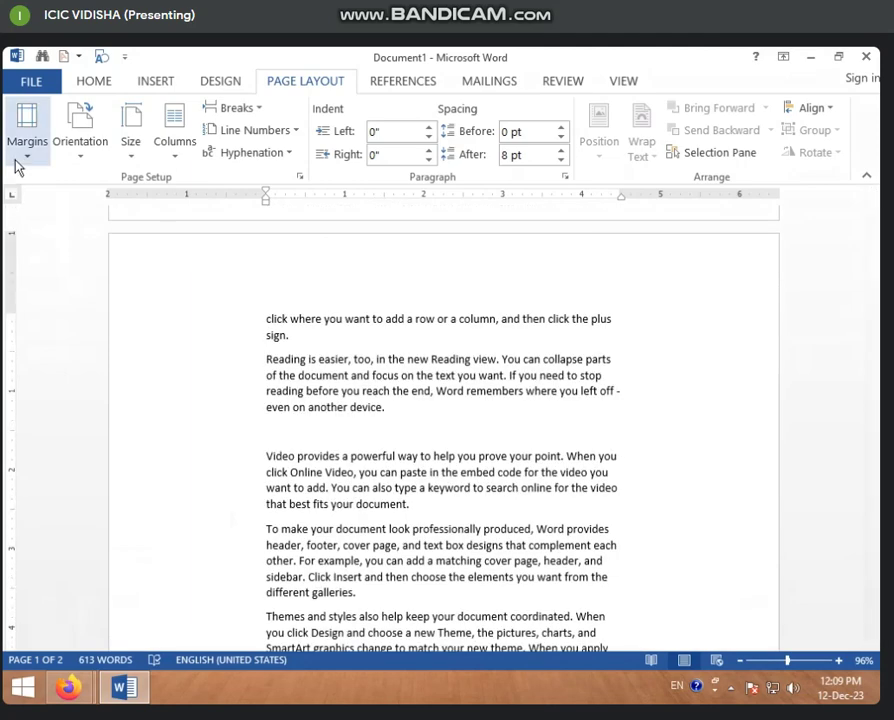
Step: Bring up the Custom Margins page setup dialog and reposition it
{"action": "left_click", "coordinate": [18, 150]}
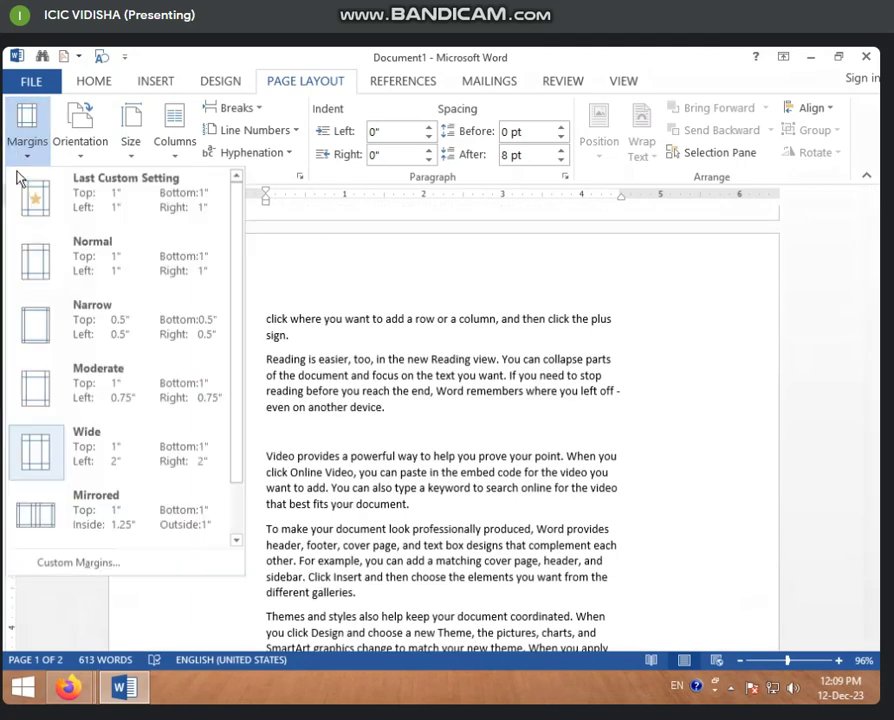
{"action": "left_click", "coordinate": [50, 567]}
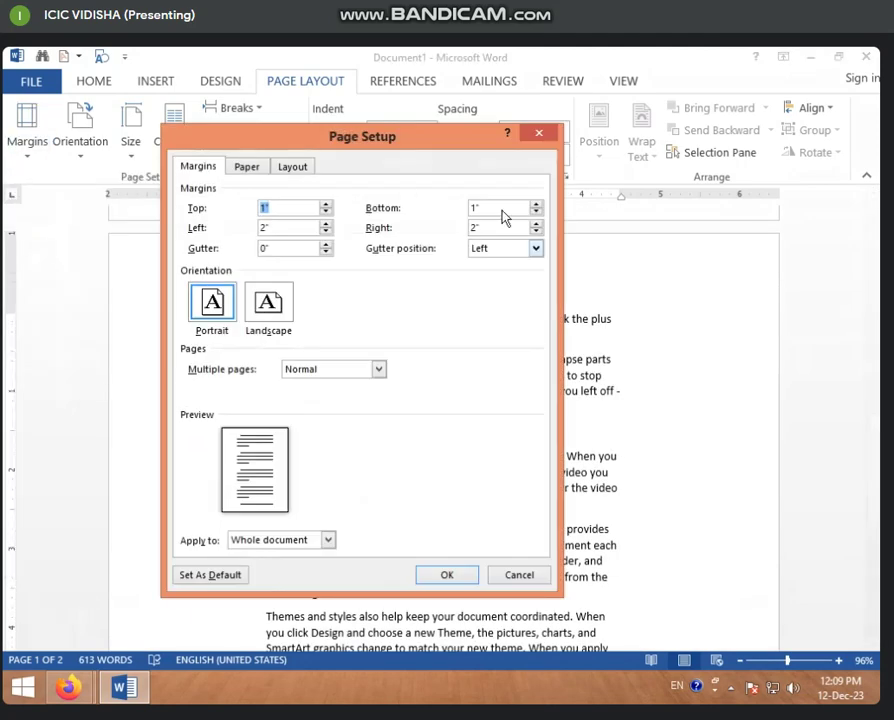
{"action": "mouse_move", "coordinate": [394, 150]}
{"action": "left_mouse_down"}
{"action": "mouse_move", "coordinate": [394, 200]}
{"action": "mouse_move", "coordinate": [294, 289]}
{"action": "left_mouse_up"}
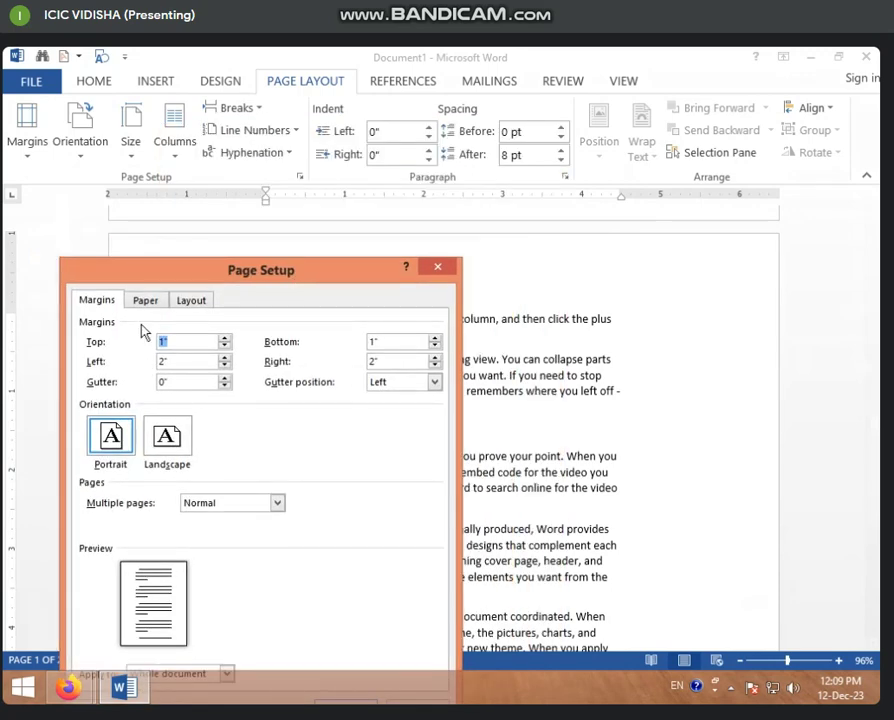
{"action": "left_click_drag", "start_coordinate": [218, 282], "coordinate": [189, 193]}
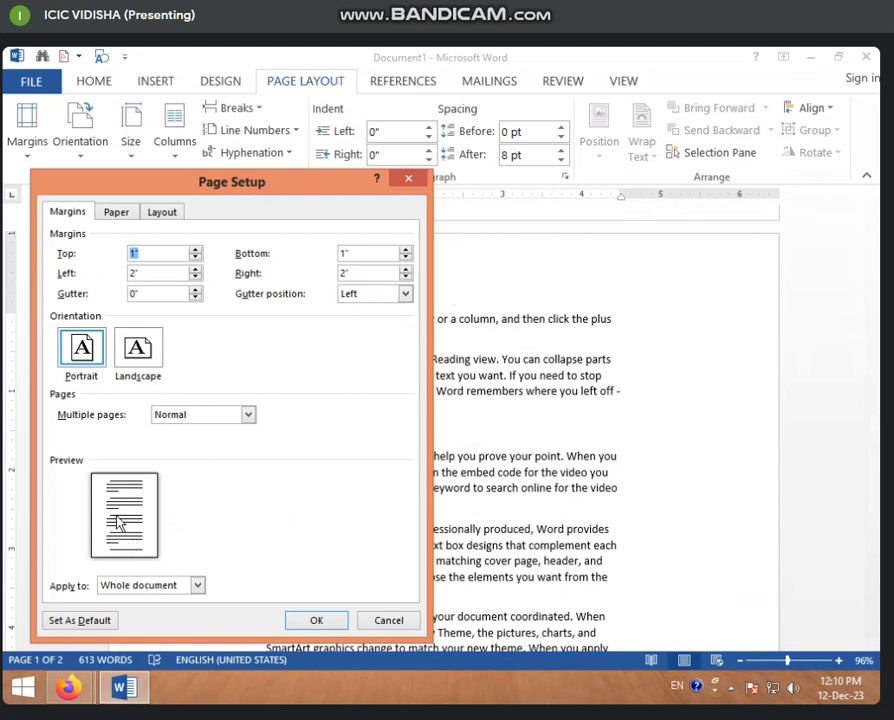
Step: Set top margin 1.3", bottom 1.8" and left 1.3", then apply
{"action": "left_click", "coordinate": [195, 249]}
{"action": "left_click", "coordinate": [195, 249]}
{"action": "left_click", "coordinate": [195, 249]}
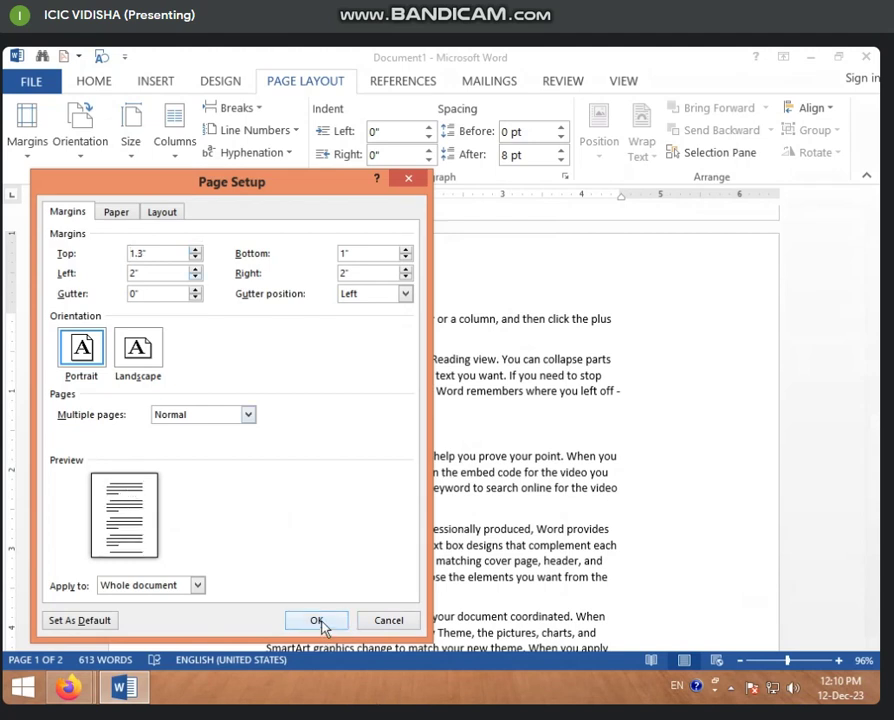
{"action": "left_click", "coordinate": [406, 249]}
{"action": "left_click", "coordinate": [406, 249]}
{"action": "left_click", "coordinate": [406, 249]}
{"action": "left_click", "coordinate": [406, 249]}
{"action": "left_click", "coordinate": [406, 249]}
{"action": "left_click", "coordinate": [406, 249]}
{"action": "left_click", "coordinate": [406, 249]}
{"action": "left_click", "coordinate": [406, 249]}
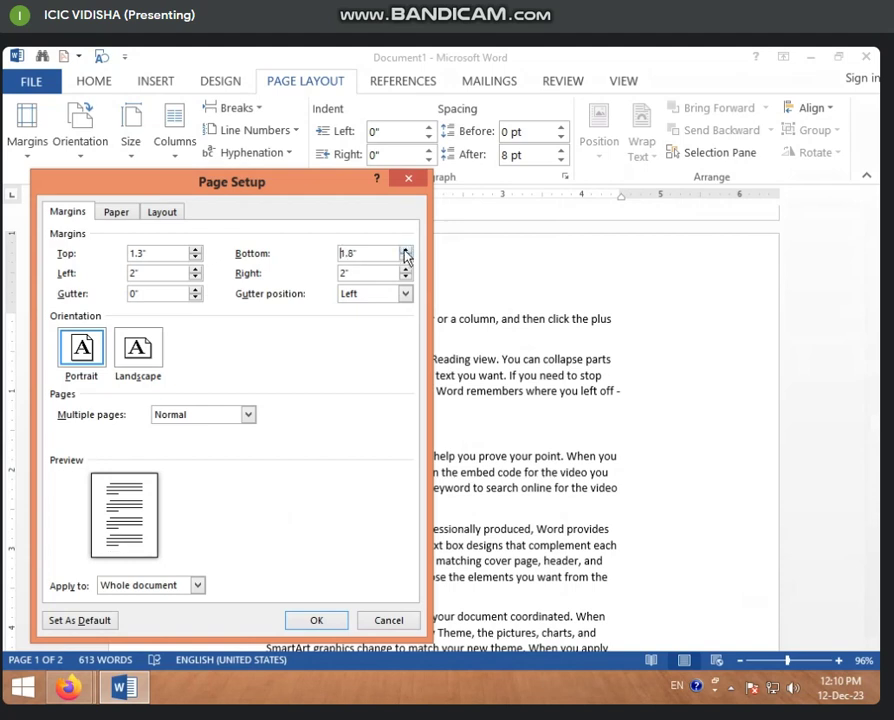
{"action": "left_click", "coordinate": [197, 270]}
{"action": "left_click", "coordinate": [197, 270]}
{"action": "left_click", "coordinate": [195, 278]}
{"action": "left_click", "coordinate": [195, 278]}
{"action": "left_click", "coordinate": [195, 279]}
{"action": "left_click", "coordinate": [195, 279]}
{"action": "left_click", "coordinate": [195, 279]}
{"action": "left_click", "coordinate": [195, 279]}
{"action": "left_click", "coordinate": [195, 279]}
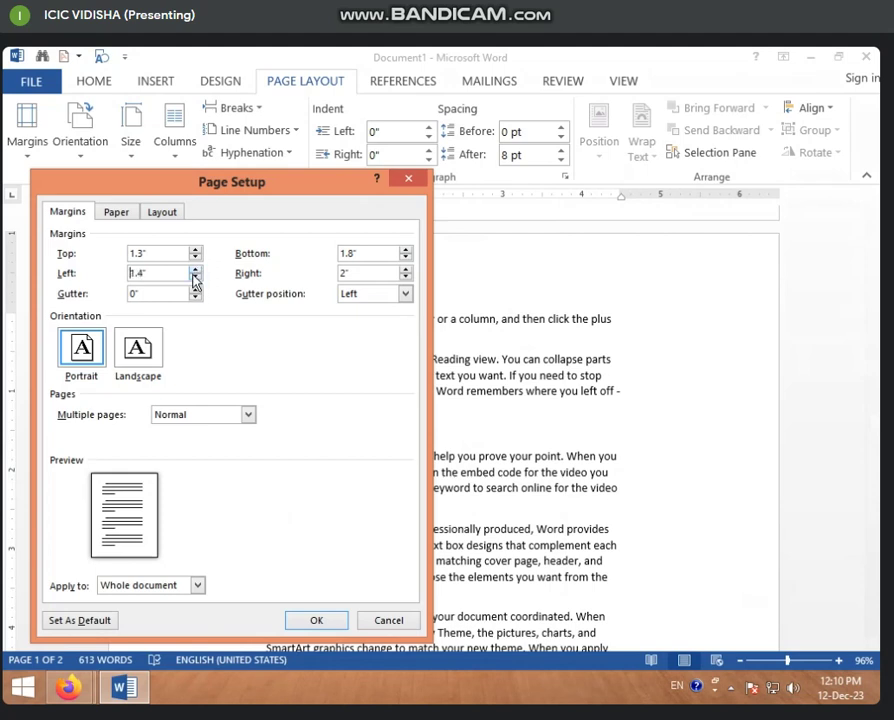
{"action": "left_click", "coordinate": [195, 279]}
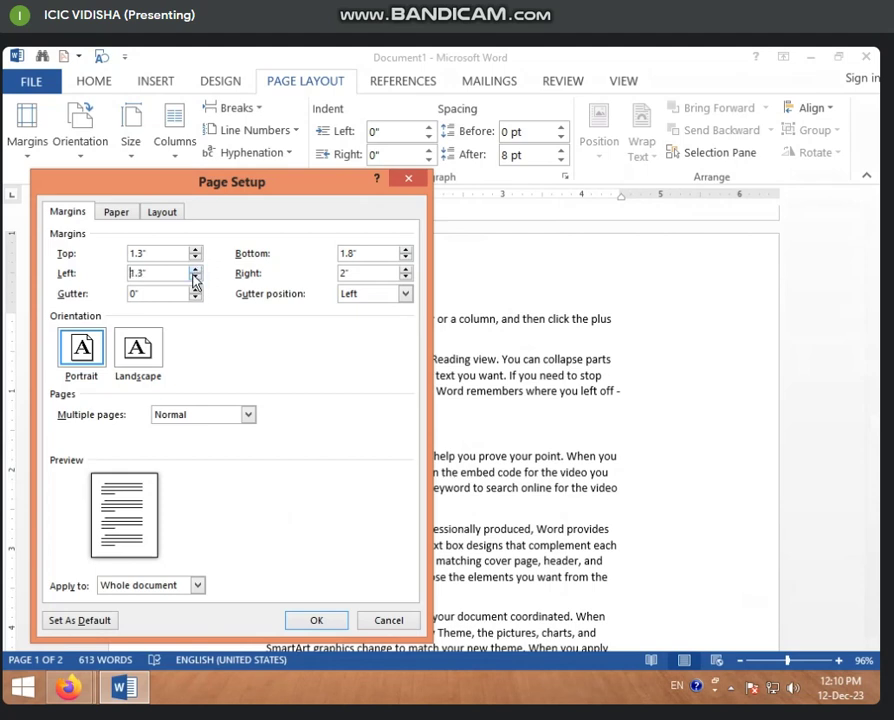
{"action": "left_click", "coordinate": [318, 621]}
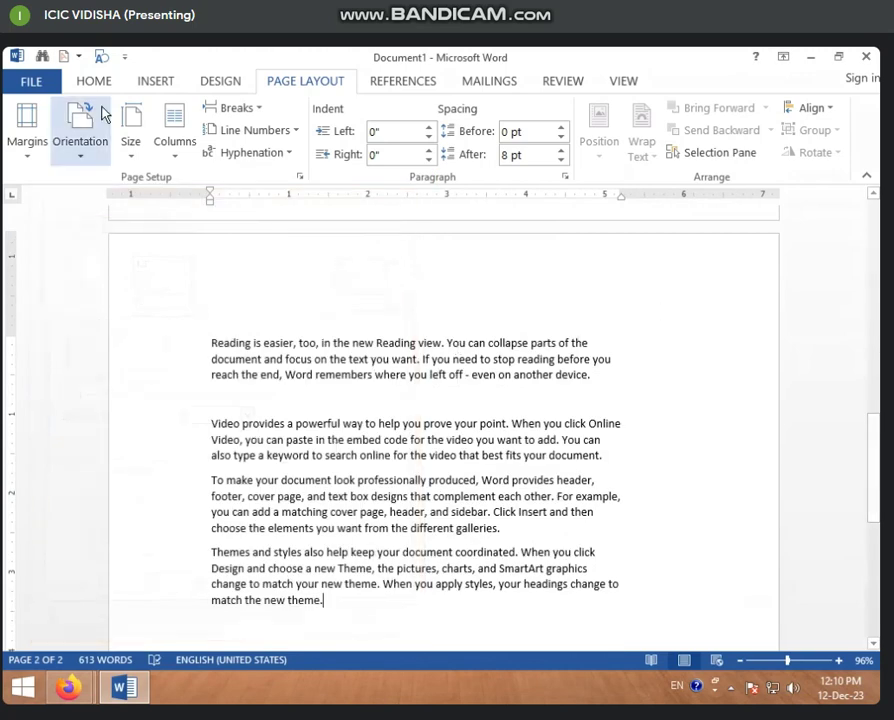
Step: Apply the Normal margin preset, 1 inch on every side
{"action": "left_click", "coordinate": [28, 140]}
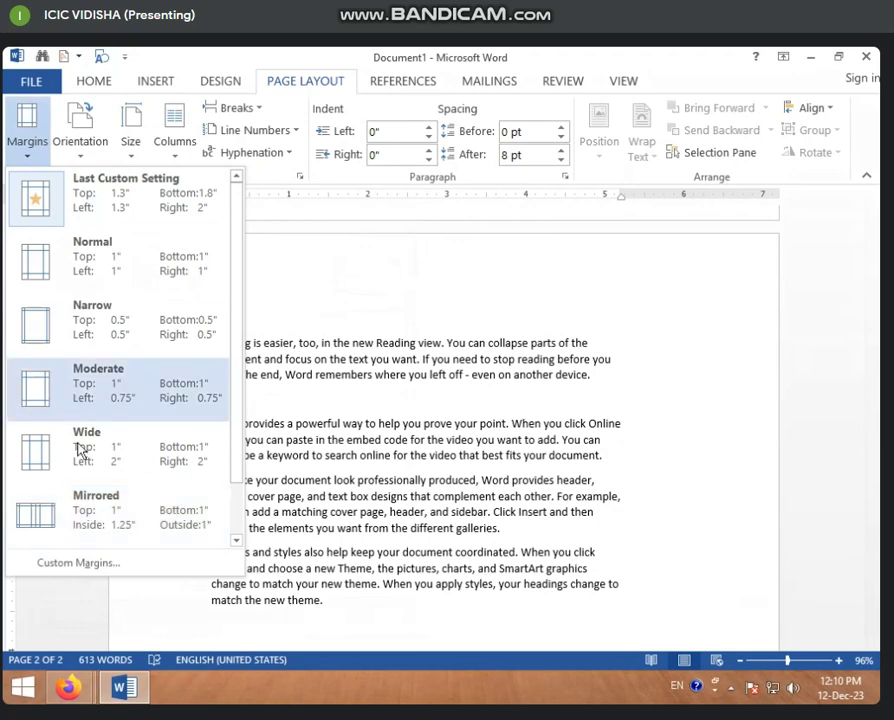
{"action": "left_click", "coordinate": [44, 272]}
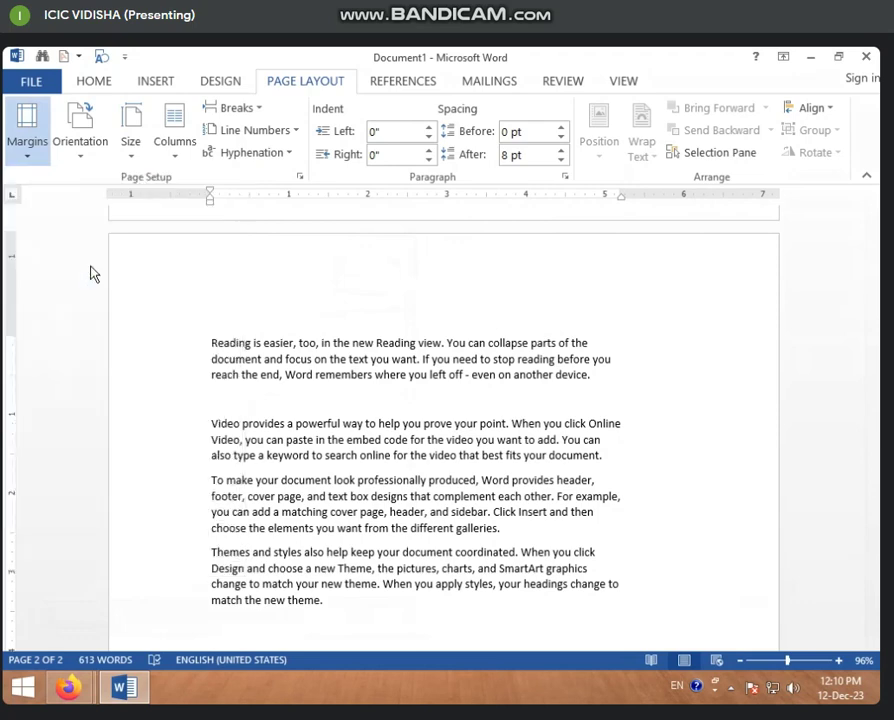
{"action": "scroll", "coordinate": [350, 518], "scroll_direction": "up", "scroll_amount": 5}
{"action": "scroll", "coordinate": [350, 518], "scroll_direction": "up", "scroll_amount": 5}
{"action": "scroll", "coordinate": [350, 518], "scroll_direction": "up", "scroll_amount": 3}
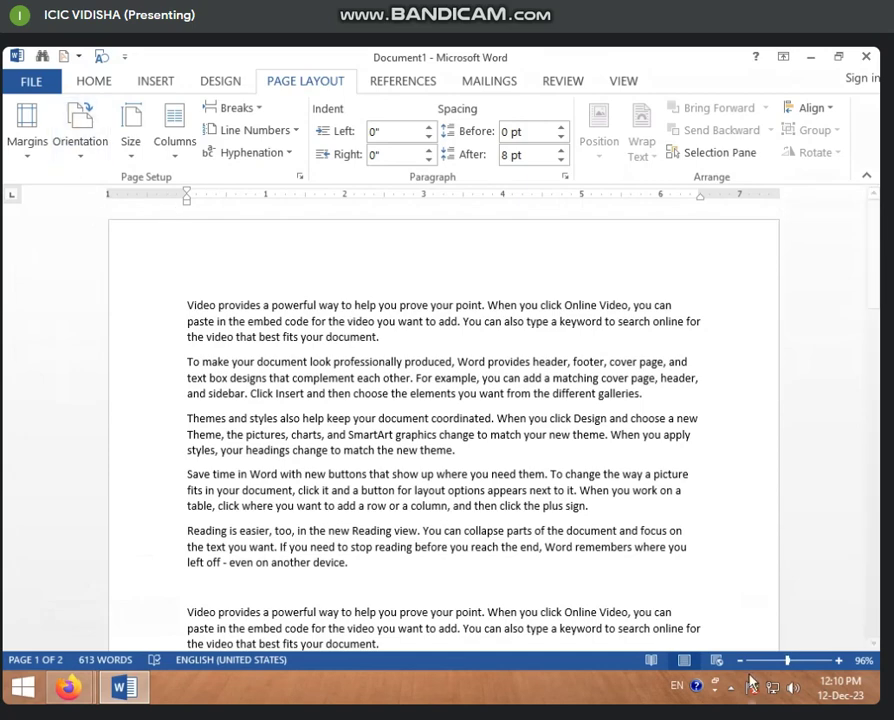
Step: Zoom out, turn the pages to Landscape, back to Portrait, then zoom in to read
{"action": "left_click", "coordinate": [752, 661]}
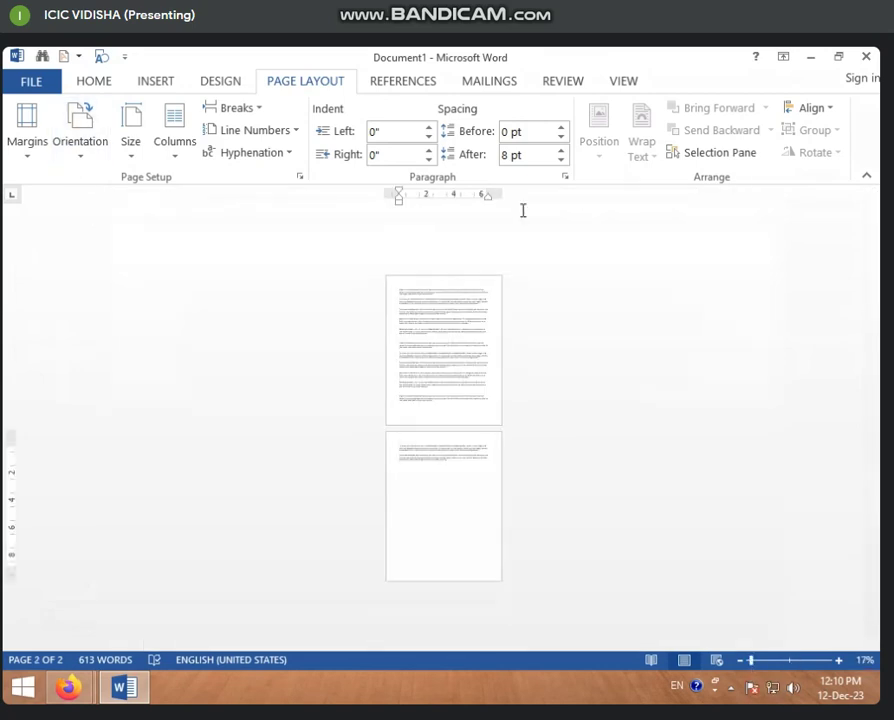
{"action": "left_click", "coordinate": [82, 158]}
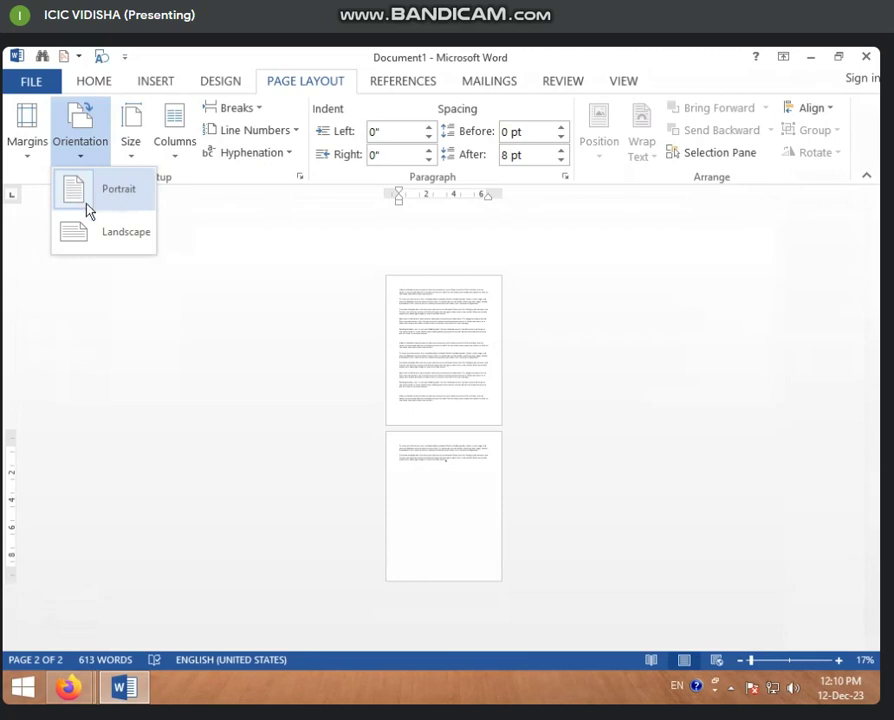
{"action": "left_click", "coordinate": [118, 238]}
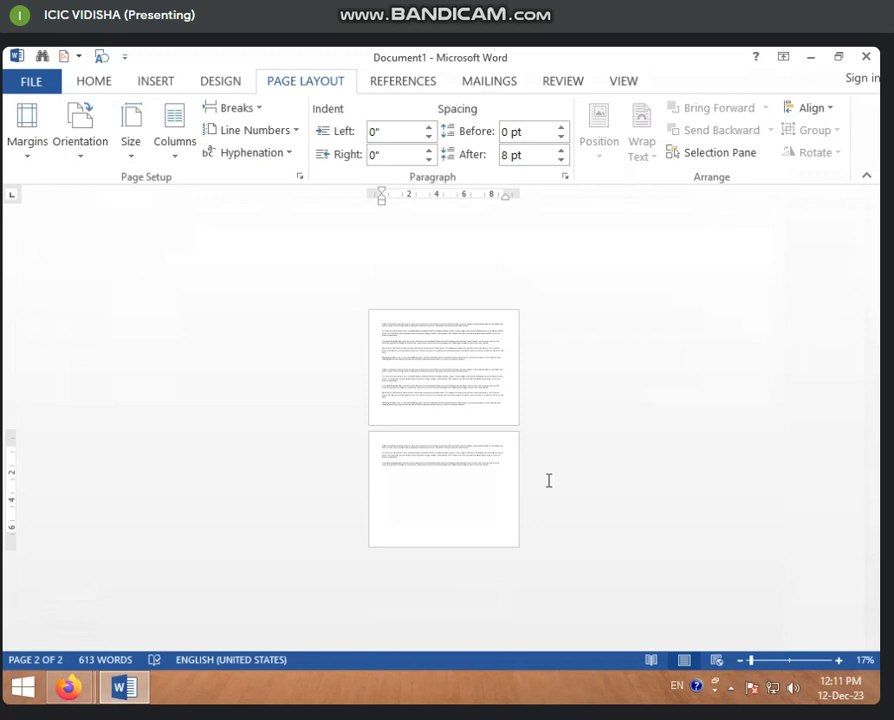
{"action": "left_click", "coordinate": [68, 158]}
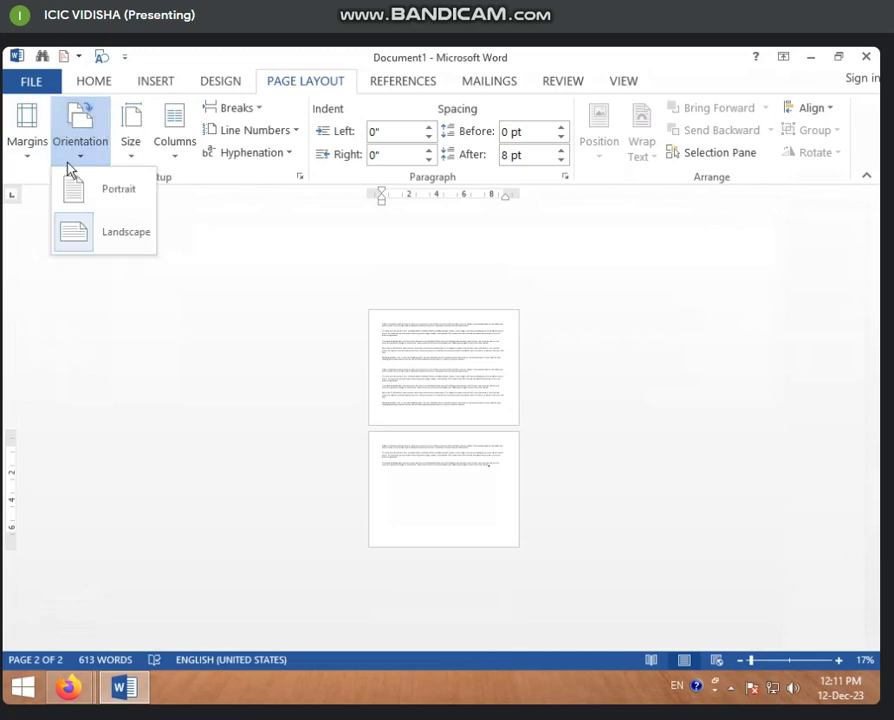
{"action": "left_click", "coordinate": [110, 190]}
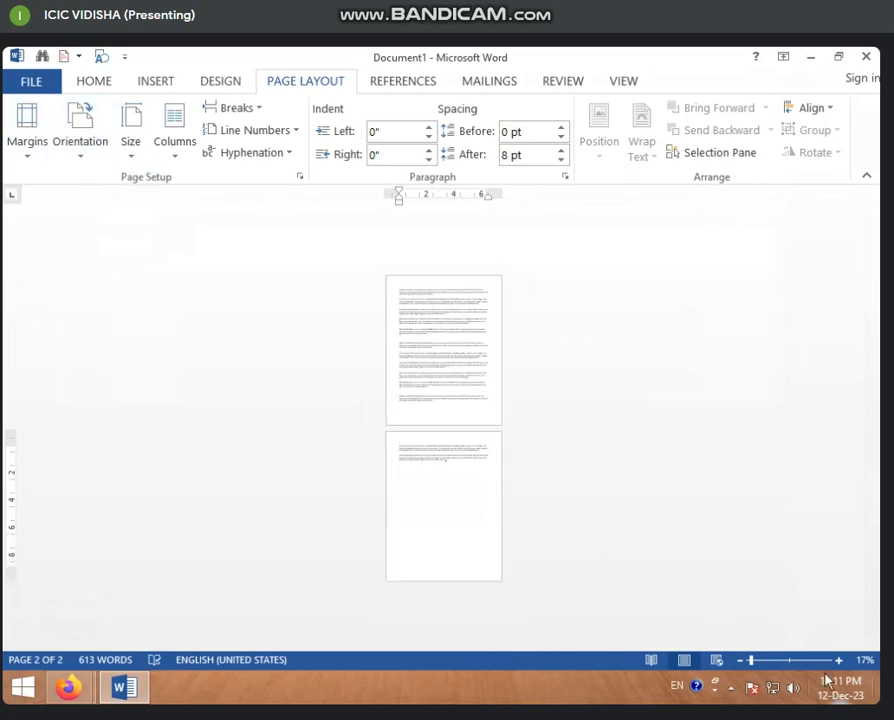
{"action": "left_click_drag", "start_coordinate": [751, 661], "coordinate": [785, 661]}
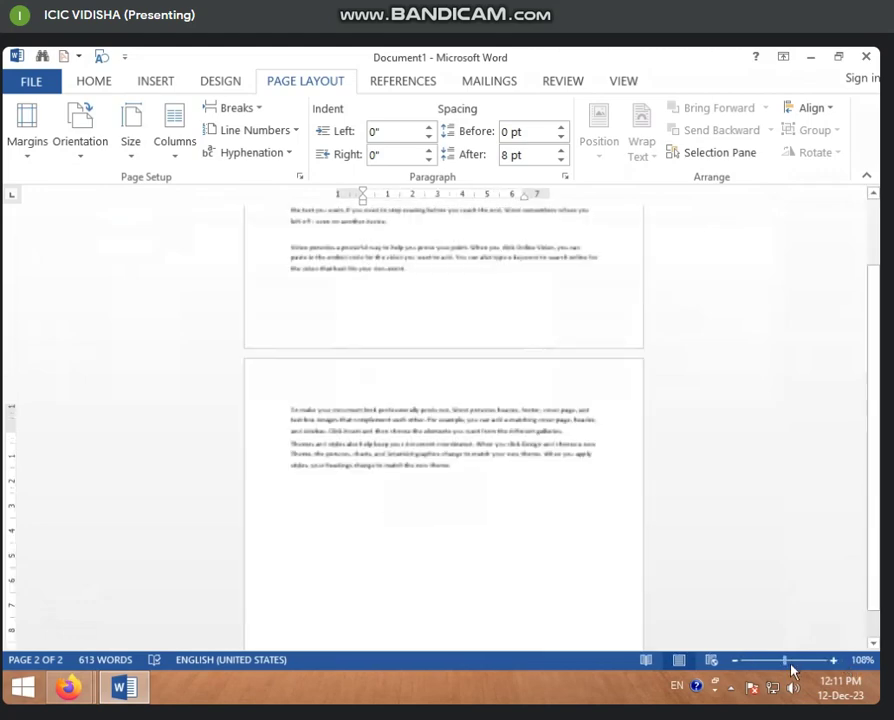
Step: Look through the Size and Margins lists, then zoom far out and back to 40%
{"action": "scroll", "coordinate": [447, 535], "scroll_direction": "up", "scroll_amount": 5}
{"action": "scroll", "coordinate": [422, 500], "scroll_direction": "up", "scroll_amount": 5}
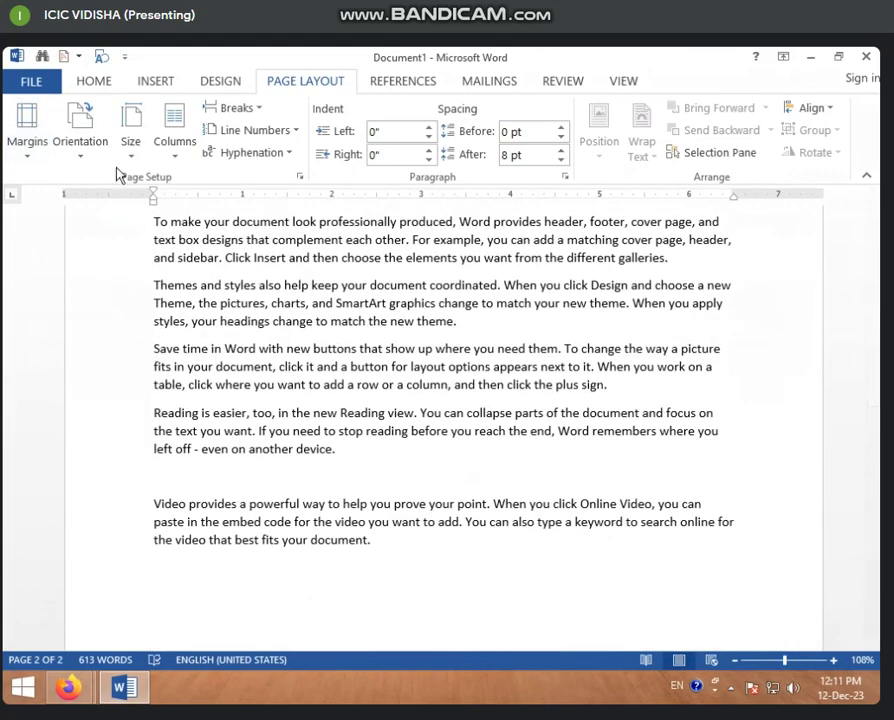
{"action": "left_click", "coordinate": [131, 112]}
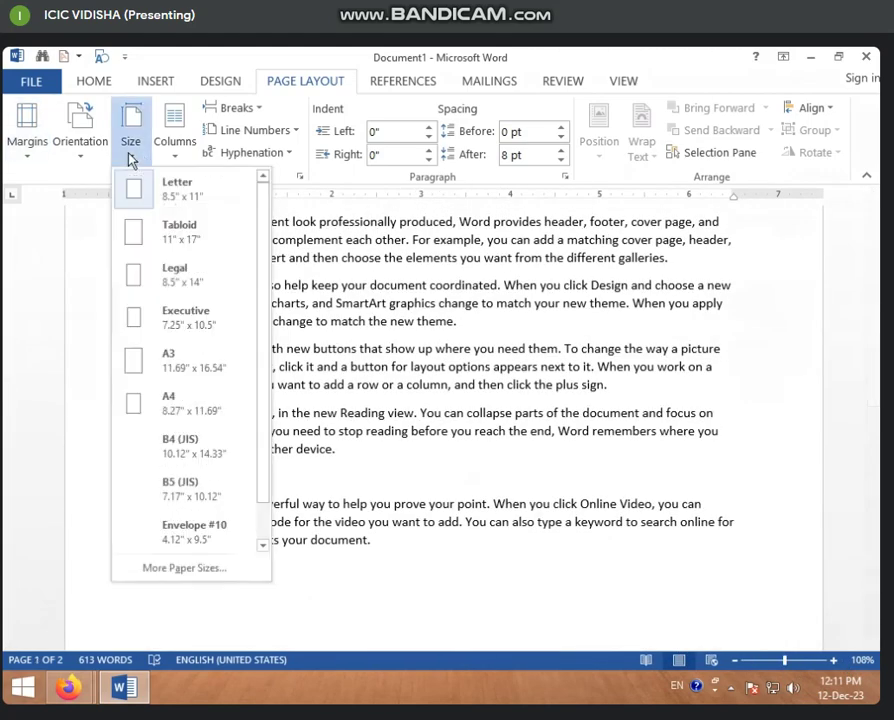
{"action": "left_click", "coordinate": [29, 148]}
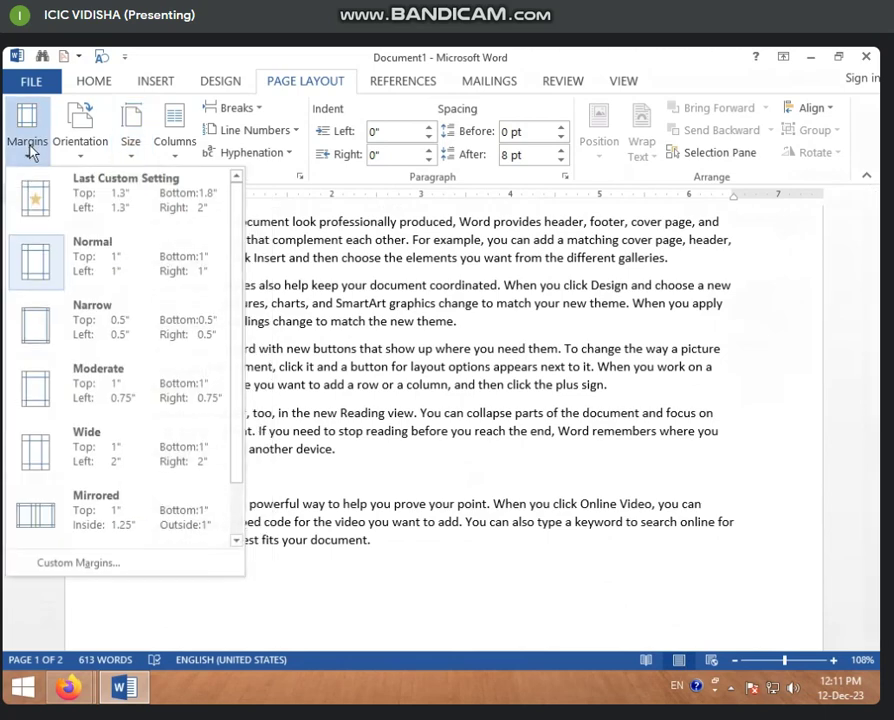
{"action": "left_click", "coordinate": [130, 145]}
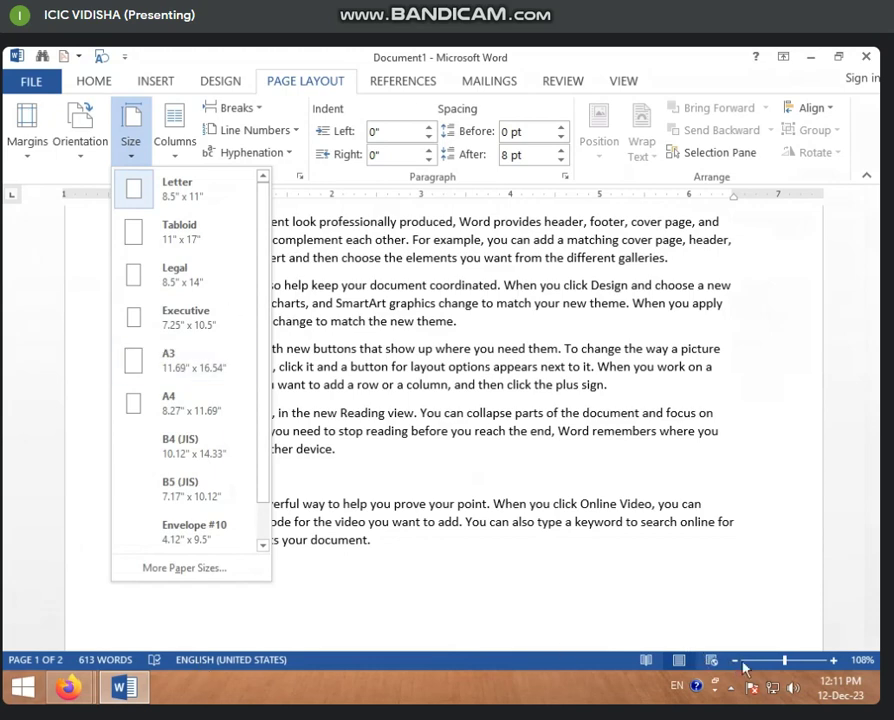
{"action": "left_click_drag", "start_coordinate": [784, 660], "coordinate": [744, 661]}
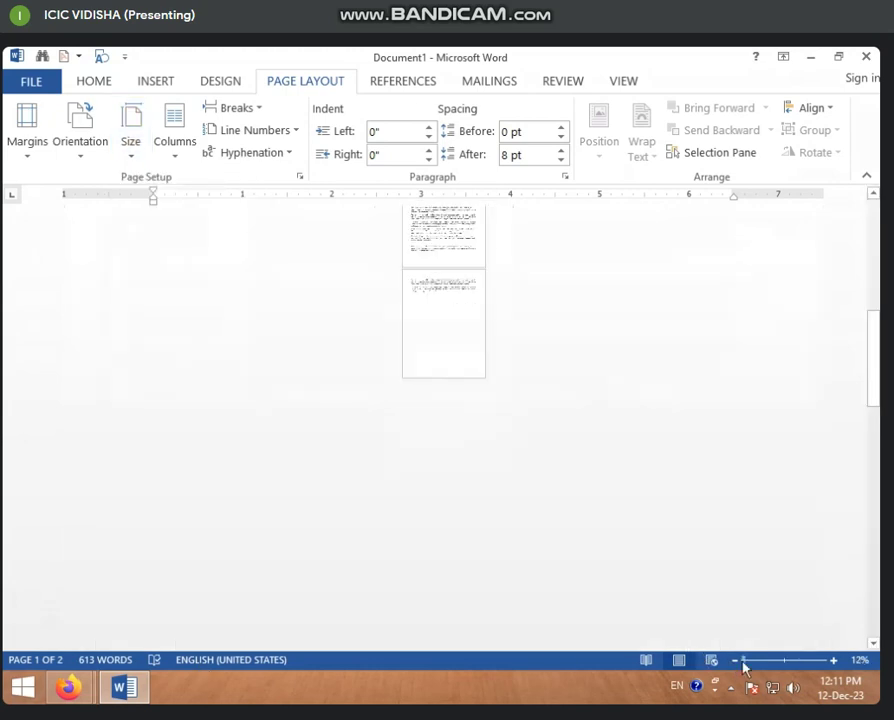
{"action": "left_click", "coordinate": [834, 661]}
{"action": "left_click", "coordinate": [834, 661]}
{"action": "left_click", "coordinate": [834, 661]}
{"action": "scroll", "coordinate": [208, 504], "scroll_direction": "up", "scroll_amount": 2}
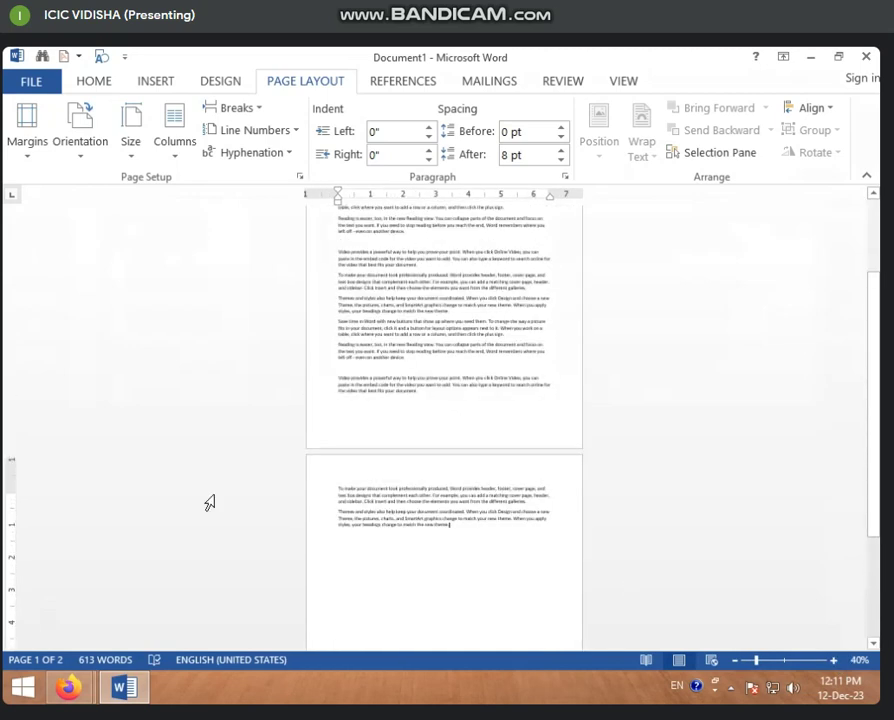
{"action": "scroll", "coordinate": [192, 514], "scroll_direction": "up", "scroll_amount": 3}
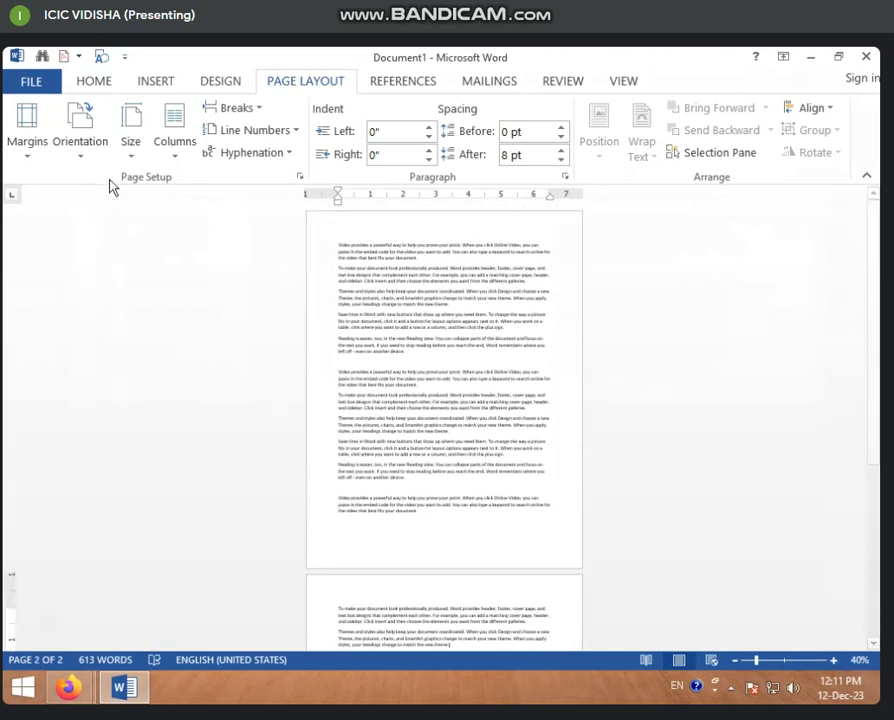
Step: Set the paper size to A4
{"action": "left_click", "coordinate": [133, 150]}
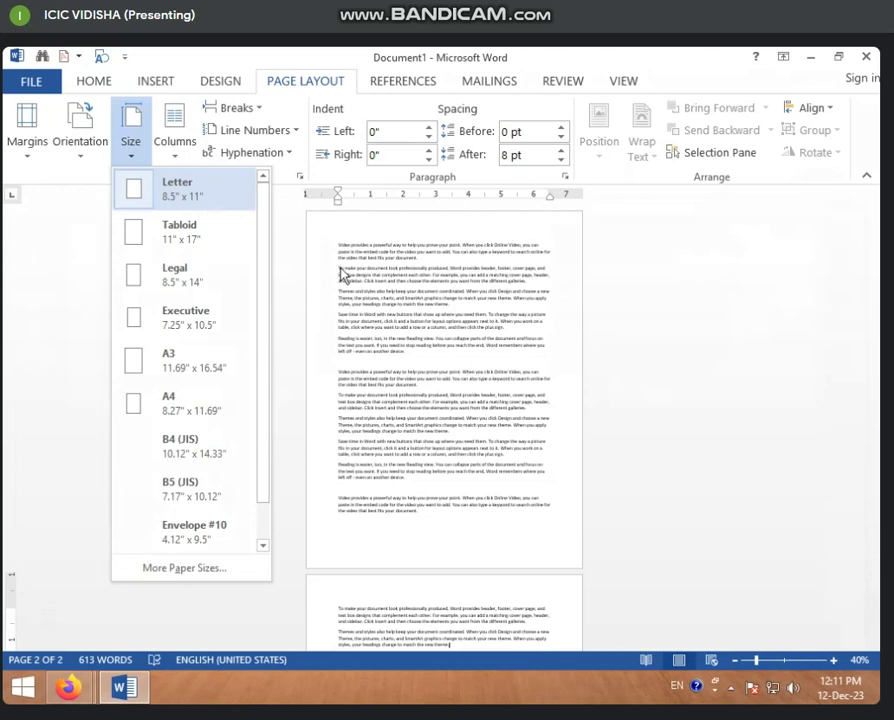
{"action": "left_click", "coordinate": [155, 413]}
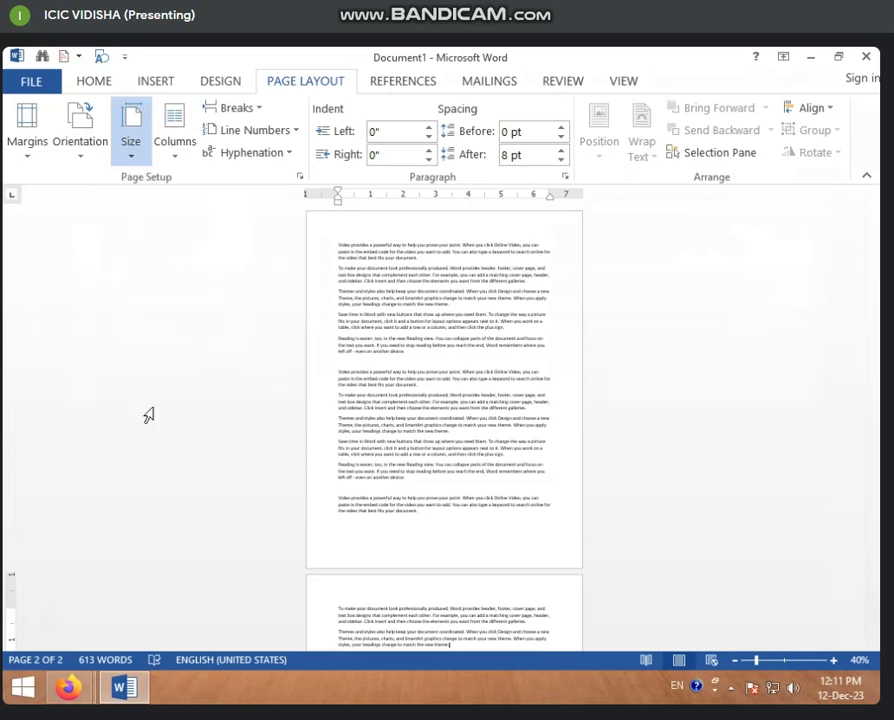
{"action": "scroll", "coordinate": [444, 460], "scroll_direction": "down", "scroll_amount": 2}
{"action": "scroll", "coordinate": [448, 550], "scroll_direction": "down", "scroll_amount": 2}
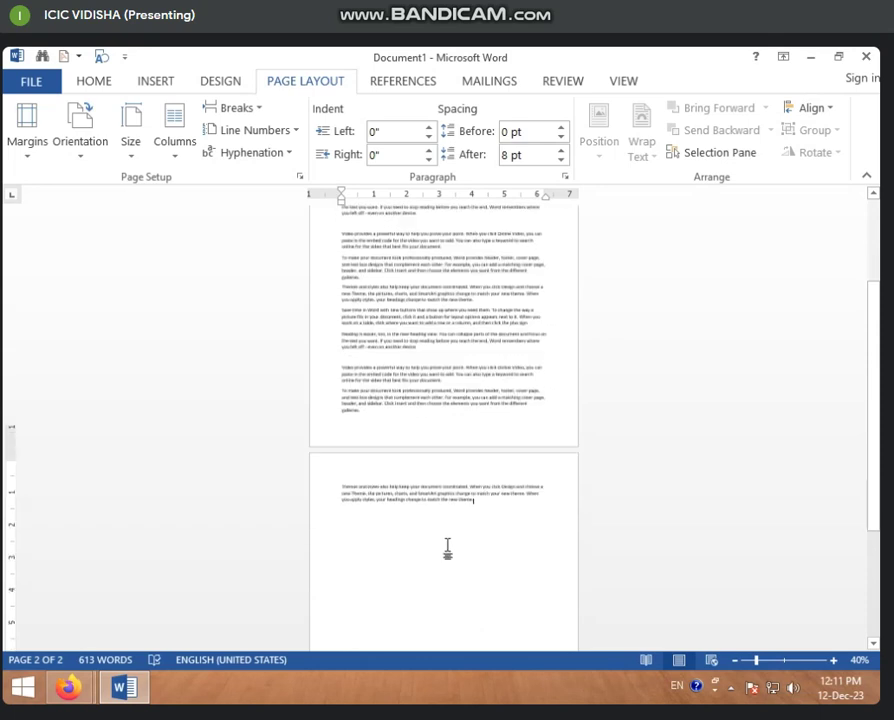
{"action": "scroll", "coordinate": [448, 546], "scroll_direction": "down", "scroll_amount": 2}
{"action": "scroll", "coordinate": [448, 546], "scroll_direction": "up", "scroll_amount": 2}
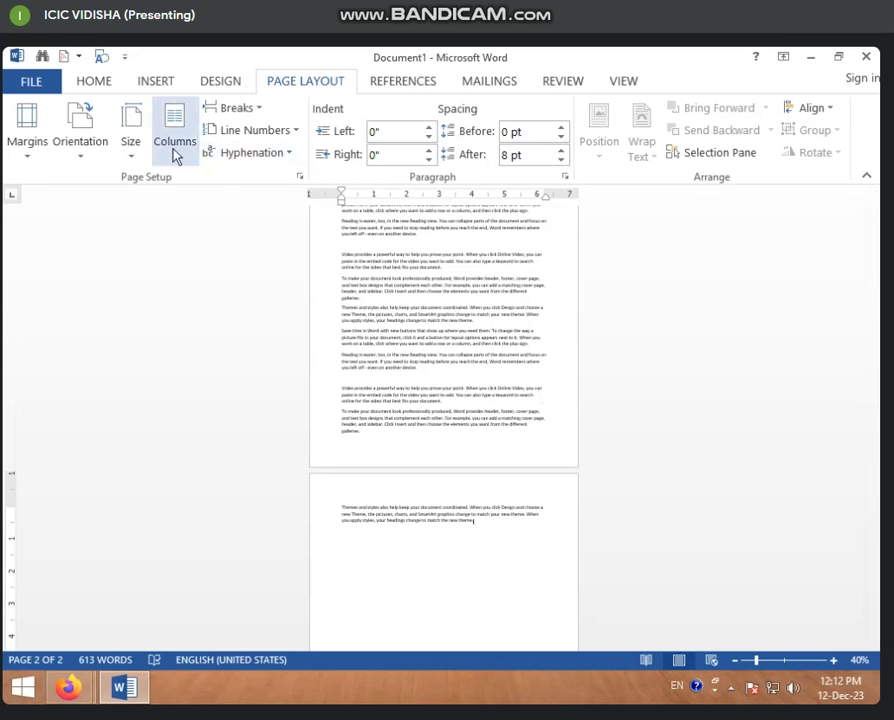
Step: Switch the paper to A3 and add an empty line after the last paragraph
{"action": "left_click", "coordinate": [131, 158]}
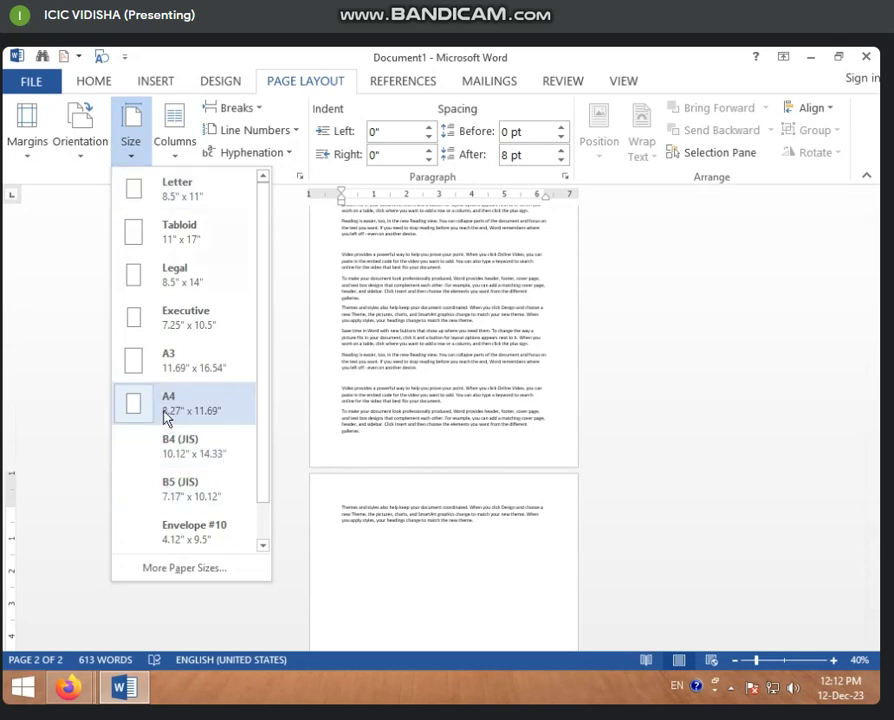
{"action": "left_click", "coordinate": [180, 197]}
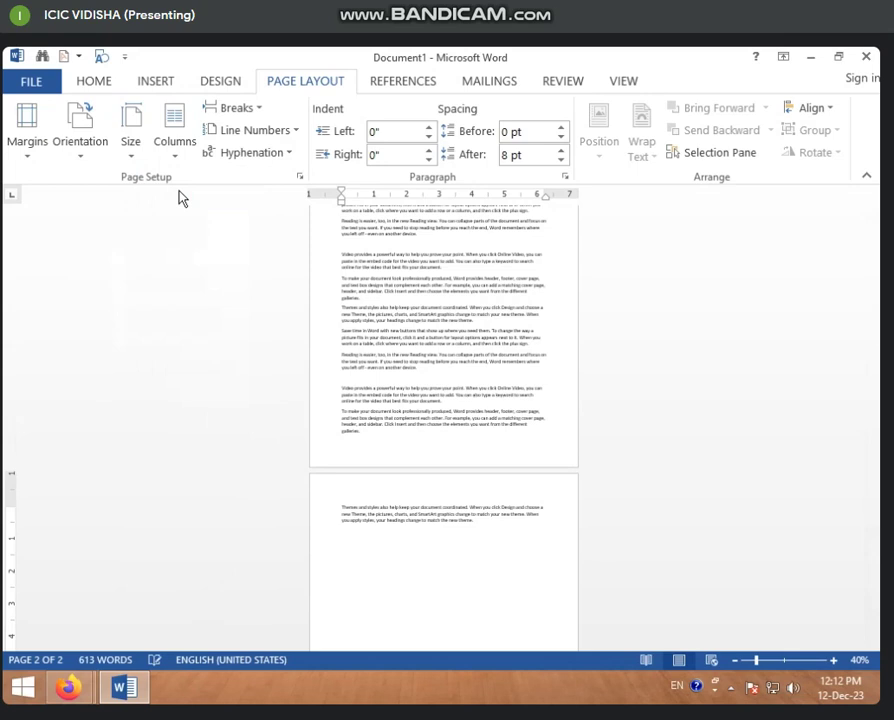
{"action": "left_click", "coordinate": [130, 145]}
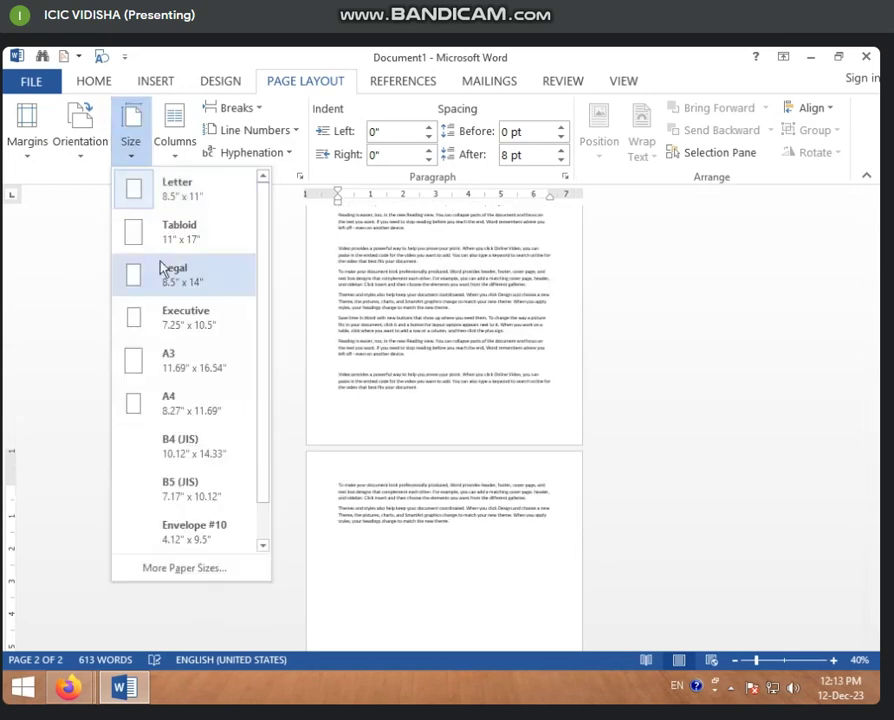
{"action": "left_click", "coordinate": [176, 369]}
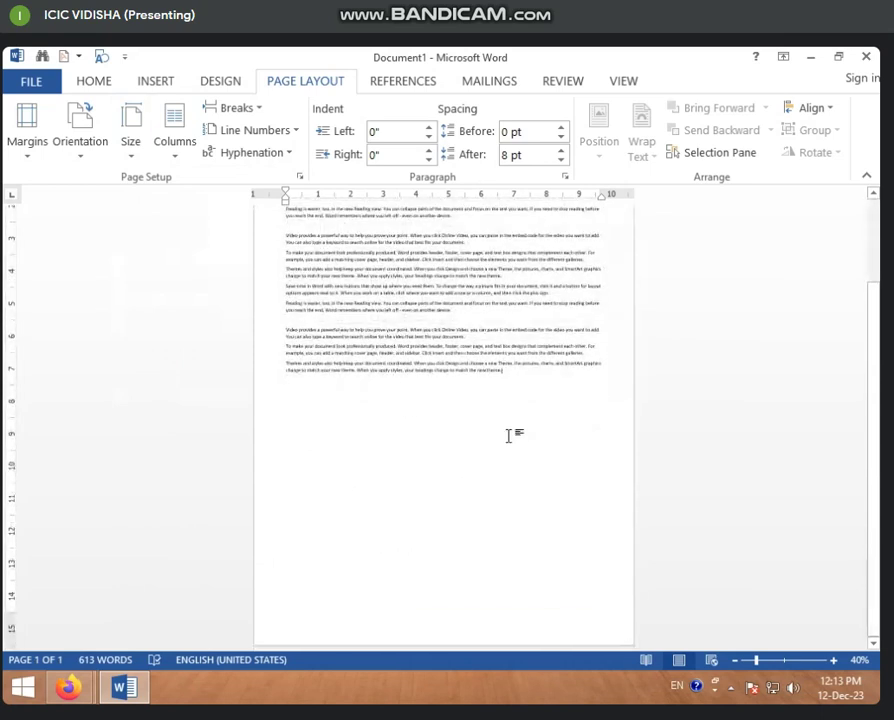
{"action": "left_click", "coordinate": [501, 385]}
{"action": "key", "text": "Return"}
{"action": "scroll", "coordinate": [300, 350], "scroll_direction": "up", "scroll_amount": 1}
Step: Try the B5 (JIS) paper size, then Envelope #10
{"action": "left_click", "coordinate": [131, 150]}
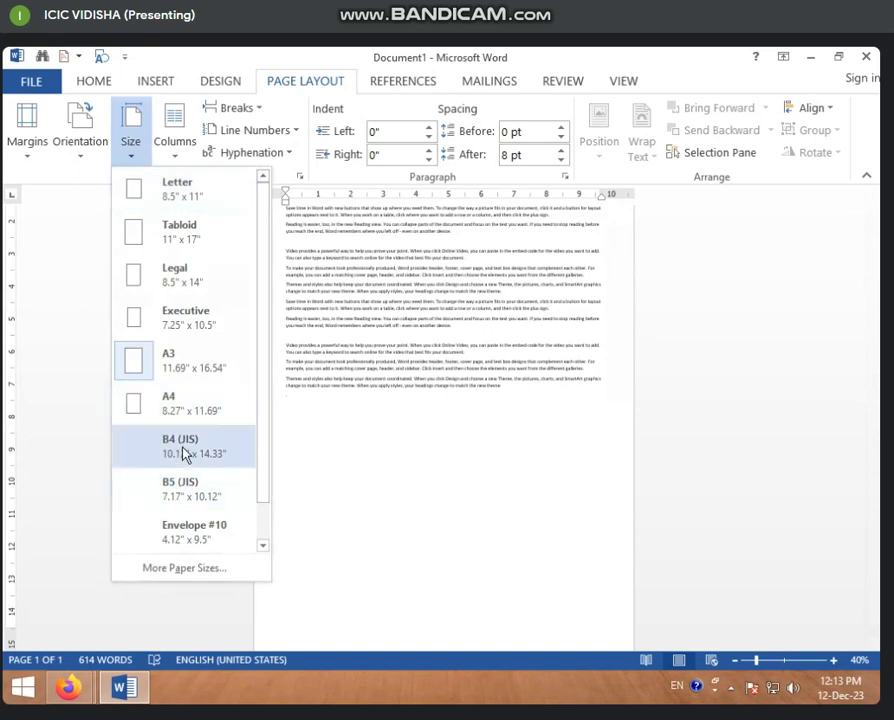
{"action": "left_click", "coordinate": [195, 495]}
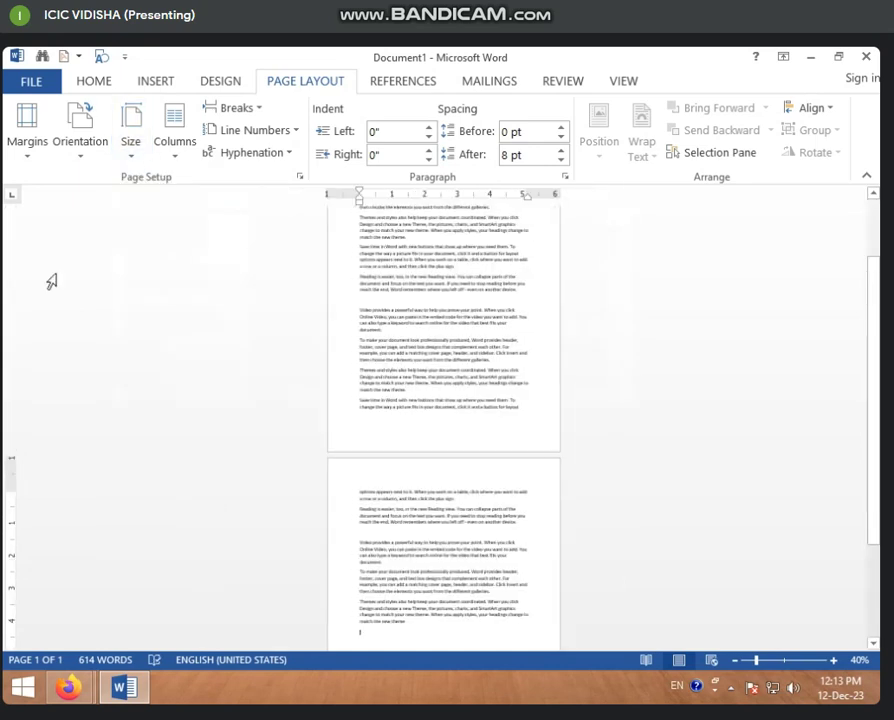
{"action": "left_click", "coordinate": [131, 140]}
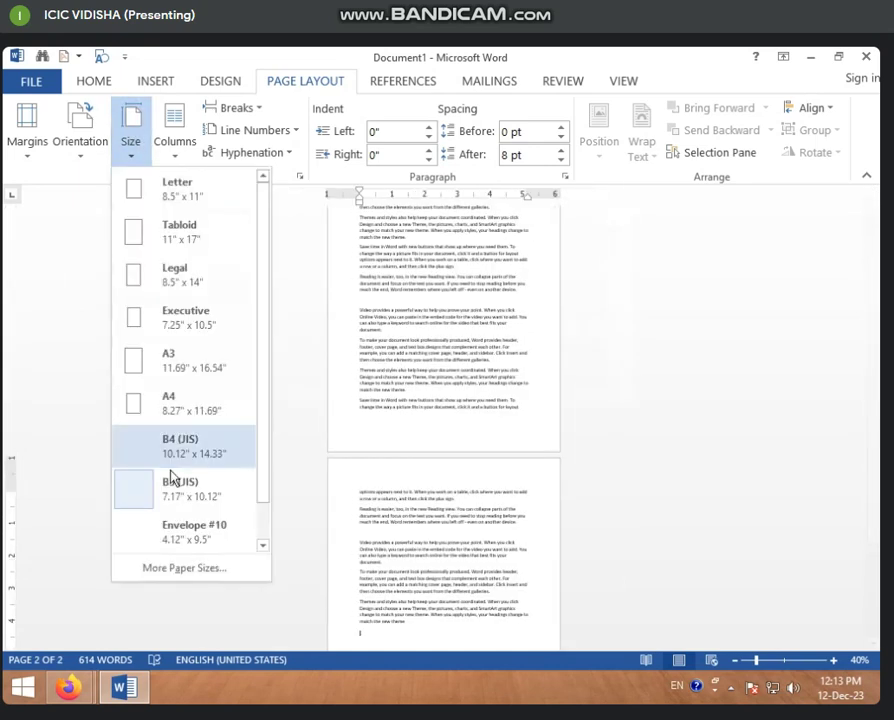
{"action": "left_click", "coordinate": [195, 535]}
{"action": "scroll", "coordinate": [404, 412], "scroll_direction": "down", "scroll_amount": 2}
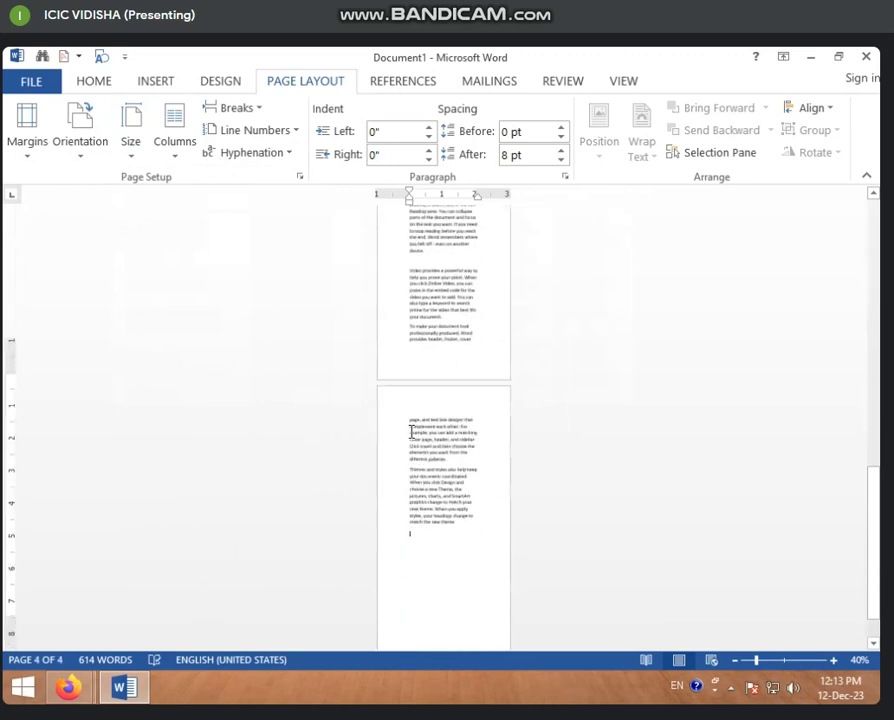
{"action": "scroll", "coordinate": [410, 430], "scroll_direction": "down", "scroll_amount": 2}
{"action": "scroll", "coordinate": [400, 434], "scroll_direction": "up", "scroll_amount": 3}
{"action": "scroll", "coordinate": [394, 436], "scroll_direction": "up", "scroll_amount": 3}
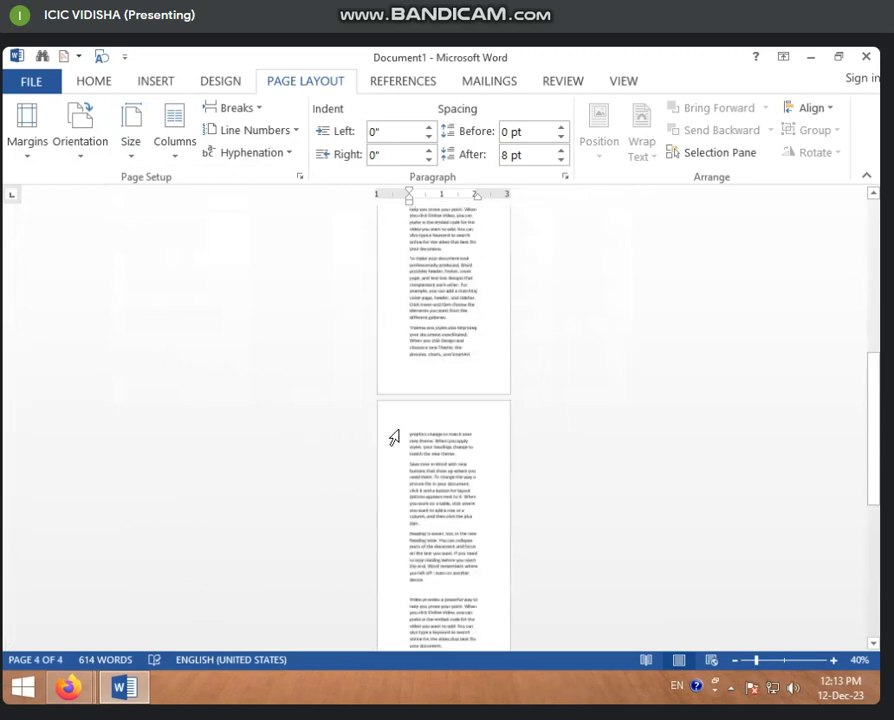
{"action": "scroll", "coordinate": [394, 438], "scroll_direction": "up", "scroll_amount": 3}
{"action": "scroll", "coordinate": [394, 438], "scroll_direction": "up", "scroll_amount": 3}
{"action": "scroll", "coordinate": [393, 425], "scroll_direction": "up", "scroll_amount": 2}
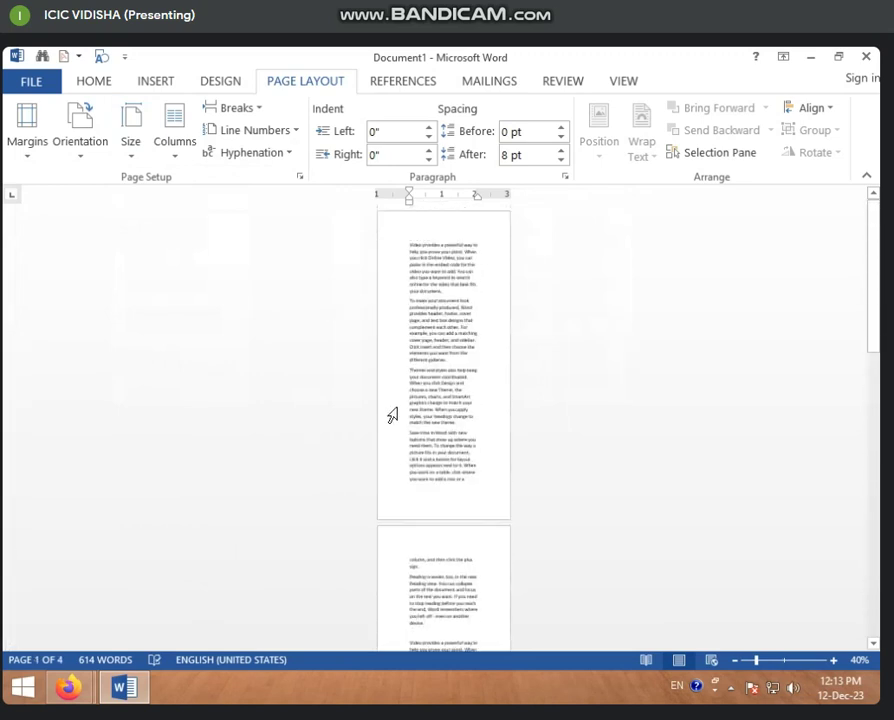
Step: Set the paper back to A4 and zoom in two steps
{"action": "left_click", "coordinate": [120, 154]}
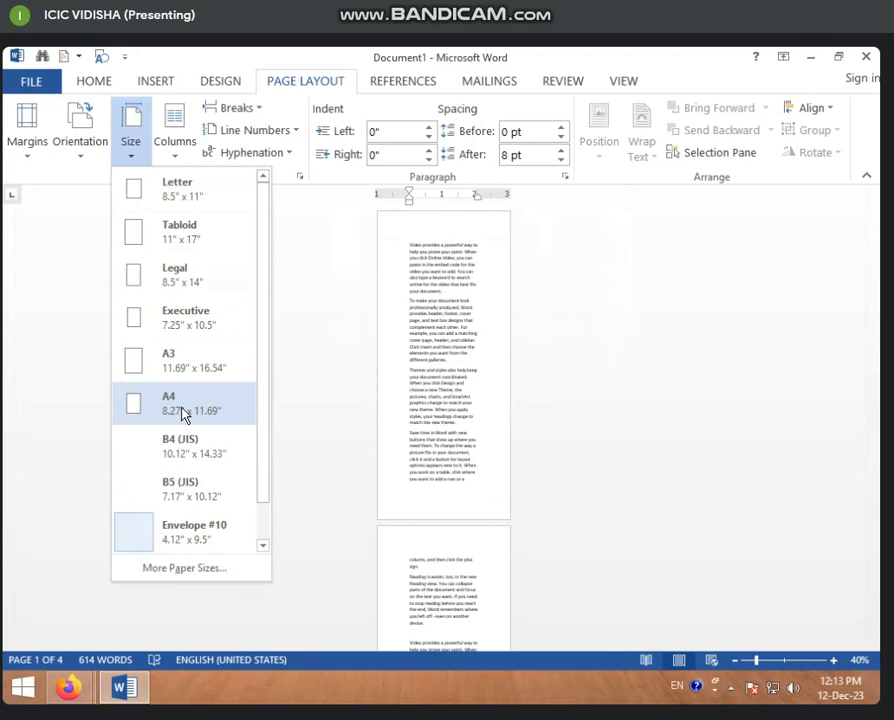
{"action": "left_click", "coordinate": [183, 412]}
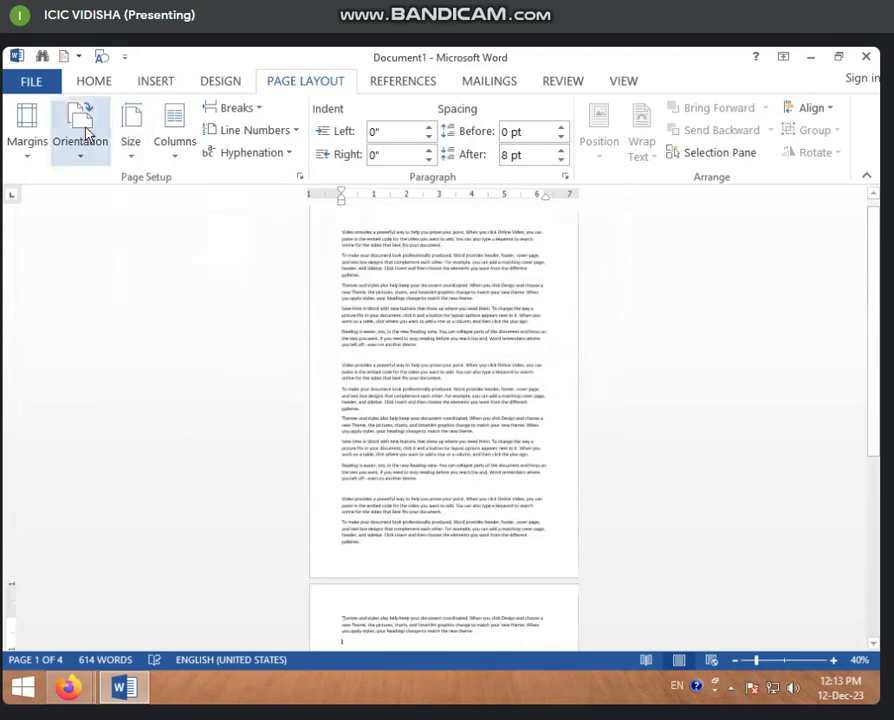
{"action": "left_click", "coordinate": [833, 660]}
{"action": "left_click", "coordinate": [833, 660]}
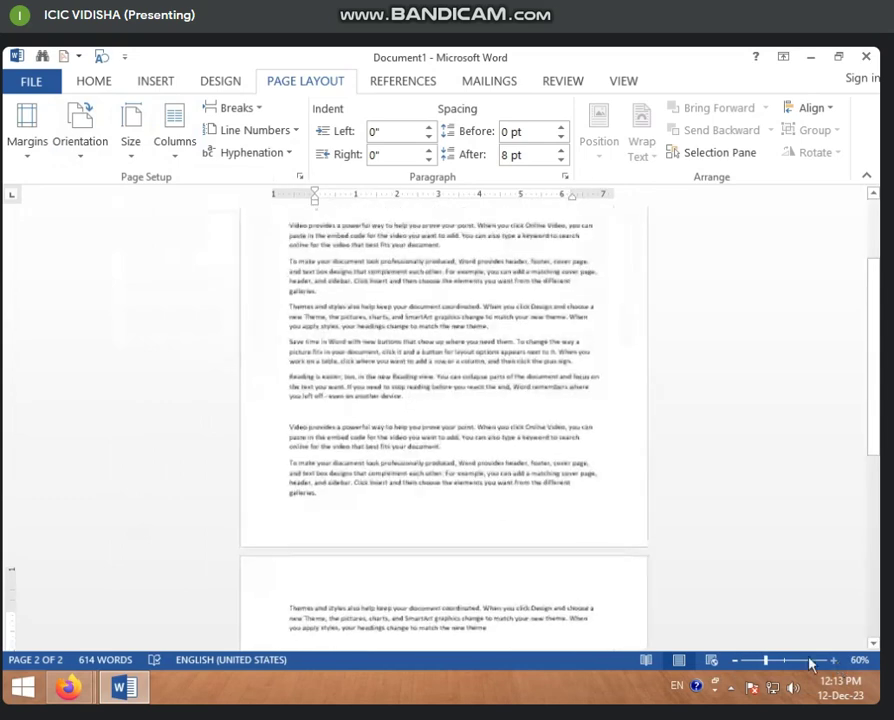
{"action": "scroll", "coordinate": [529, 543], "scroll_direction": "up", "scroll_amount": 3}
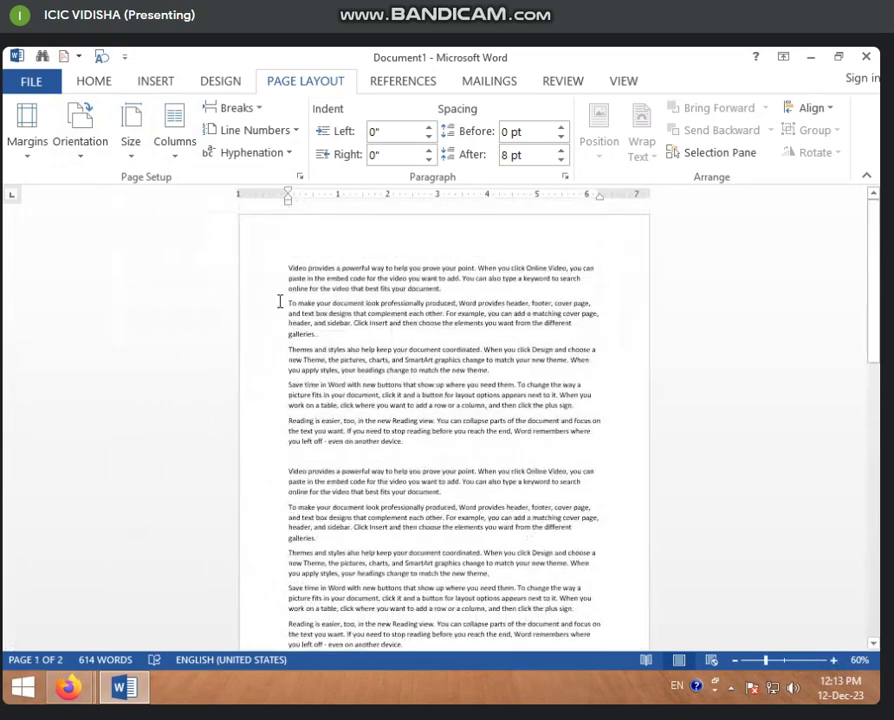
Step: Zoom the document to 100 percent
{"action": "left_click", "coordinate": [833, 660]}
{"action": "left_click", "coordinate": [833, 660]}
{"action": "left_click", "coordinate": [833, 660]}
{"action": "left_click", "coordinate": [833, 660]}
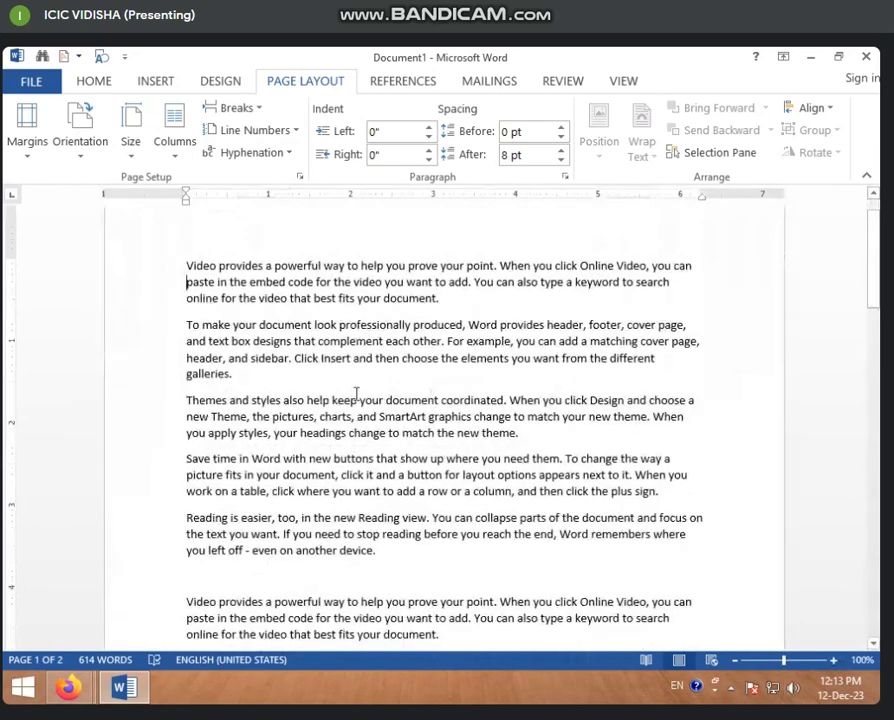
{"action": "scroll", "coordinate": [332, 500], "scroll_direction": "down", "scroll_amount": 6}
{"action": "scroll", "coordinate": [332, 500], "scroll_direction": "down", "scroll_amount": 5}
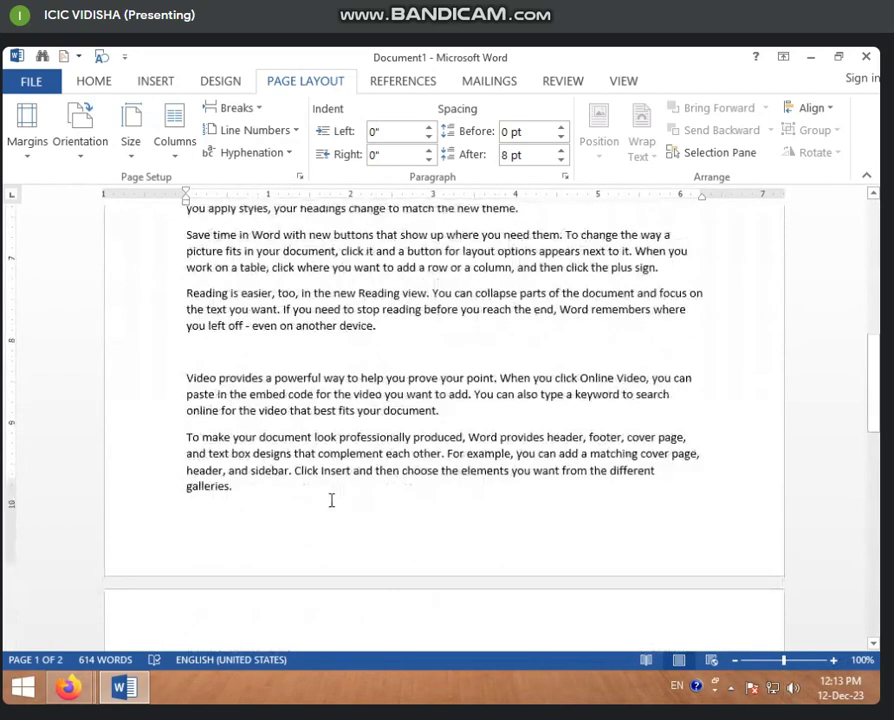
{"action": "scroll", "coordinate": [325, 430], "scroll_direction": "up", "scroll_amount": 10}
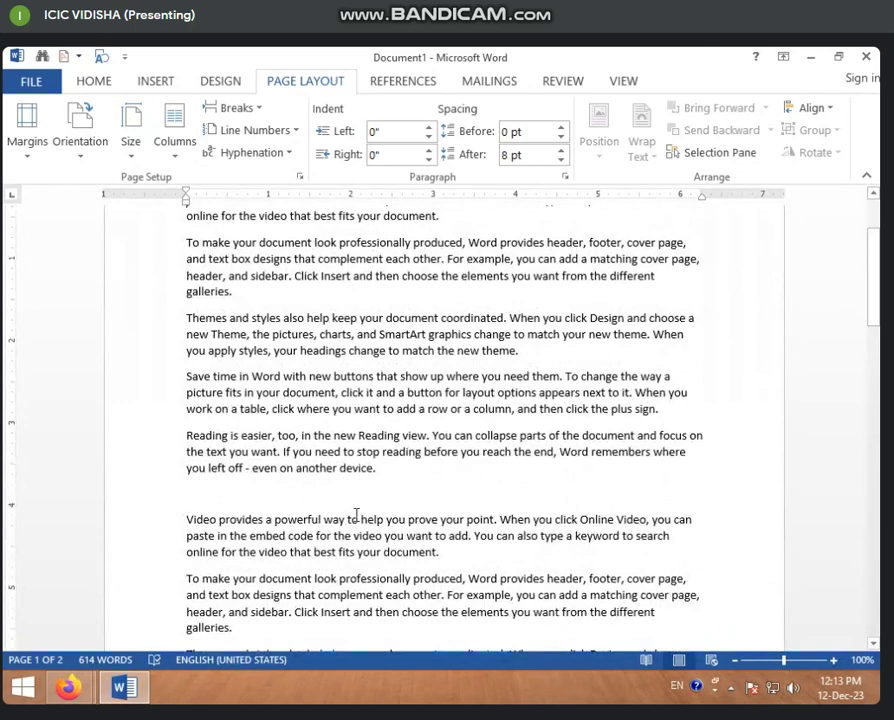
Step: Lay the sample text out in two columns and review the pages
{"action": "left_click", "coordinate": [175, 150]}
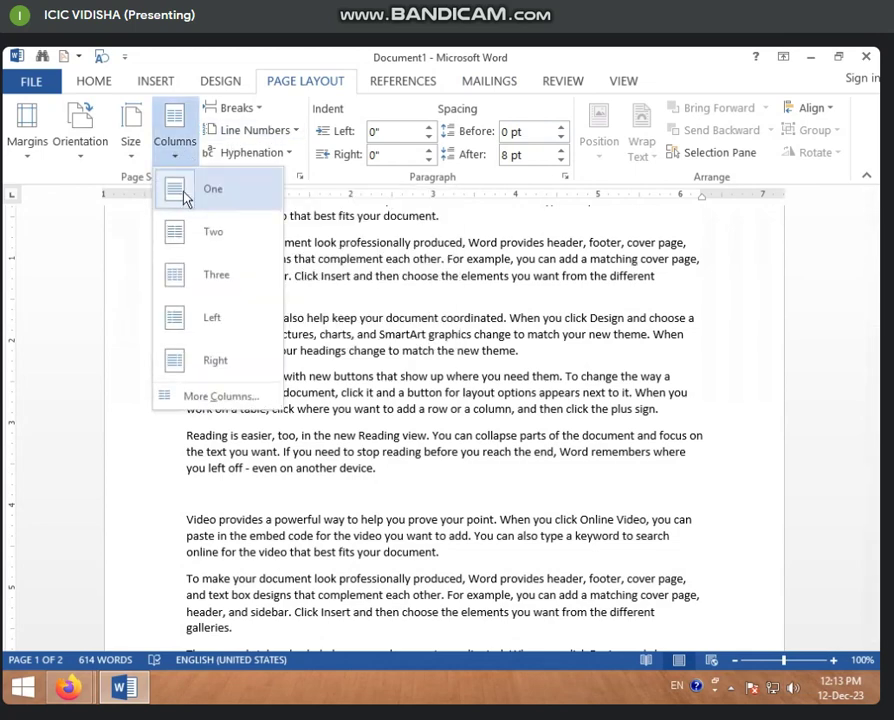
{"action": "left_click", "coordinate": [174, 234]}
{"action": "scroll", "coordinate": [397, 358], "scroll_direction": "down", "scroll_amount": 4}
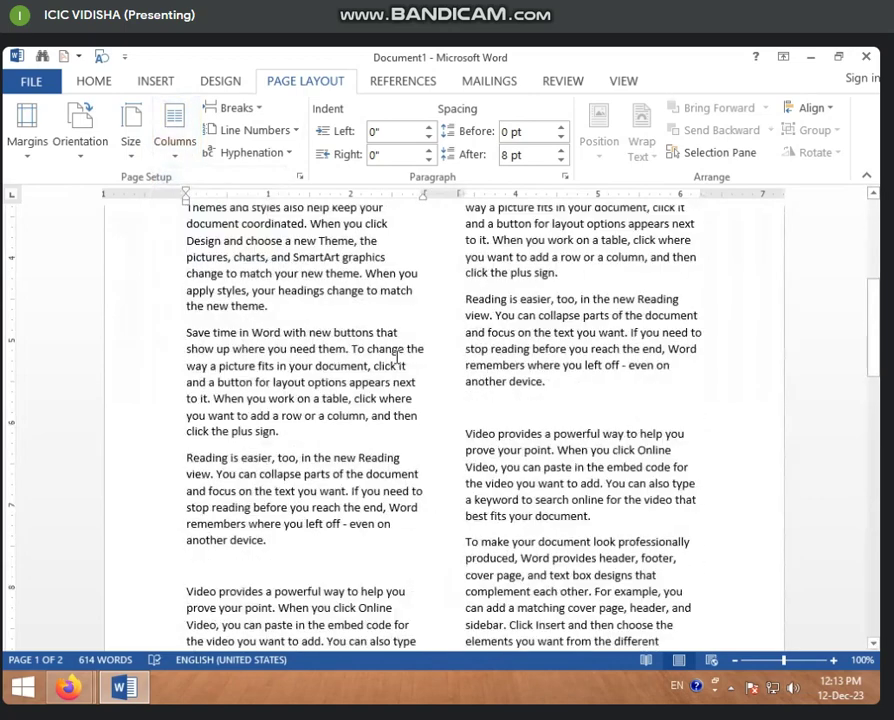
{"action": "scroll", "coordinate": [392, 372], "scroll_direction": "down", "scroll_amount": 6}
{"action": "scroll", "coordinate": [392, 372], "scroll_direction": "down", "scroll_amount": 8}
{"action": "scroll", "coordinate": [392, 372], "scroll_direction": "down", "scroll_amount": 2}
{"action": "scroll", "coordinate": [391, 375], "scroll_direction": "up", "scroll_amount": 5}
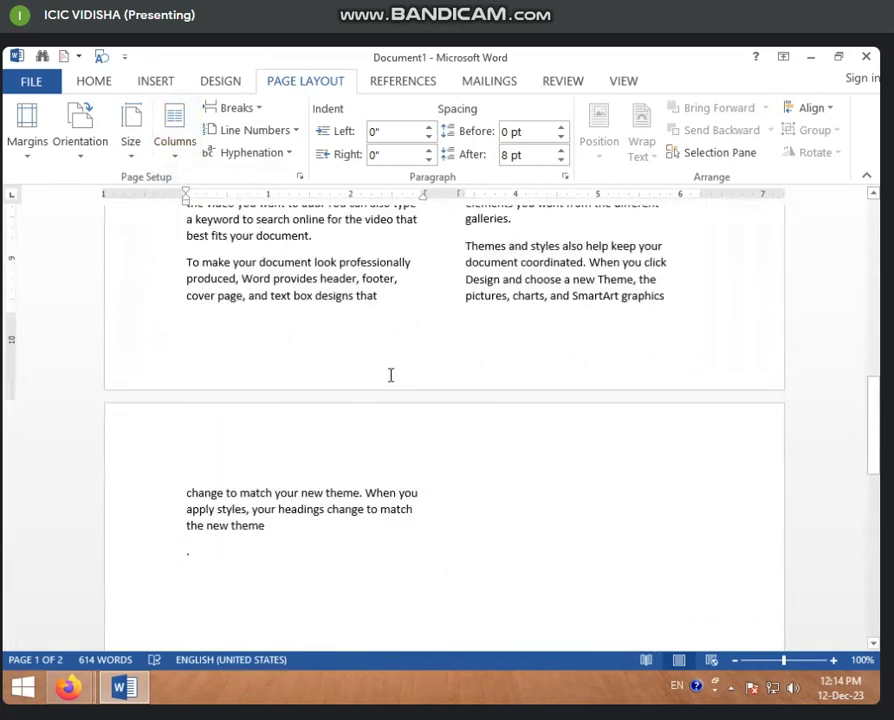
{"action": "scroll", "coordinate": [391, 375], "scroll_direction": "up", "scroll_amount": 5}
{"action": "scroll", "coordinate": [391, 375], "scroll_direction": "up", "scroll_amount": 5}
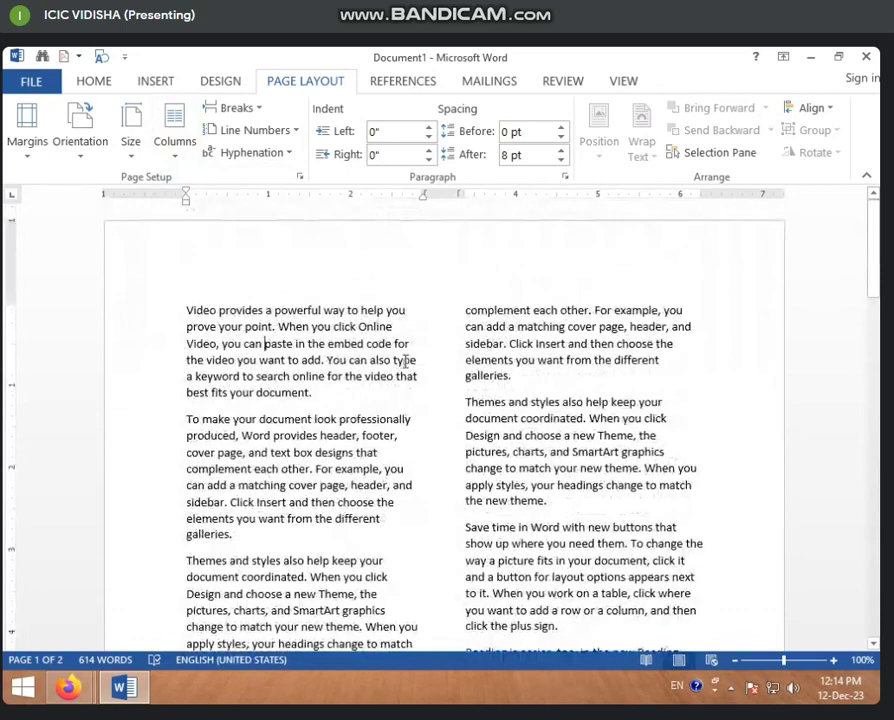
{"action": "scroll", "coordinate": [396, 348], "scroll_direction": "down", "scroll_amount": 5}
{"action": "scroll", "coordinate": [392, 400], "scroll_direction": "down", "scroll_amount": 5}
{"action": "scroll", "coordinate": [391, 412], "scroll_direction": "down", "scroll_amount": 10}
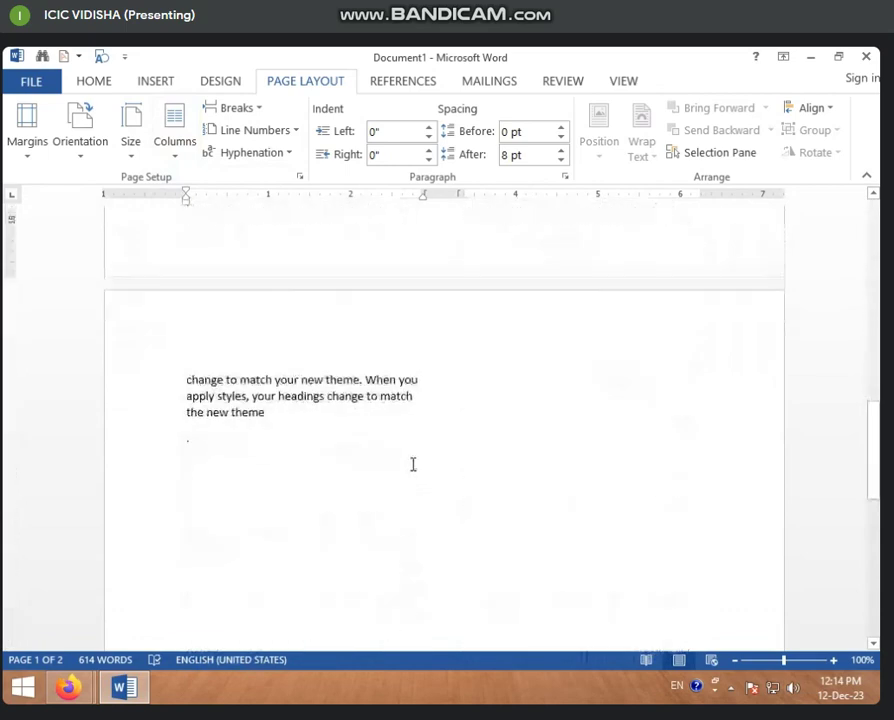
{"action": "scroll", "coordinate": [414, 466], "scroll_direction": "up", "scroll_amount": 4}
{"action": "scroll", "coordinate": [418, 462], "scroll_direction": "up", "scroll_amount": 5}
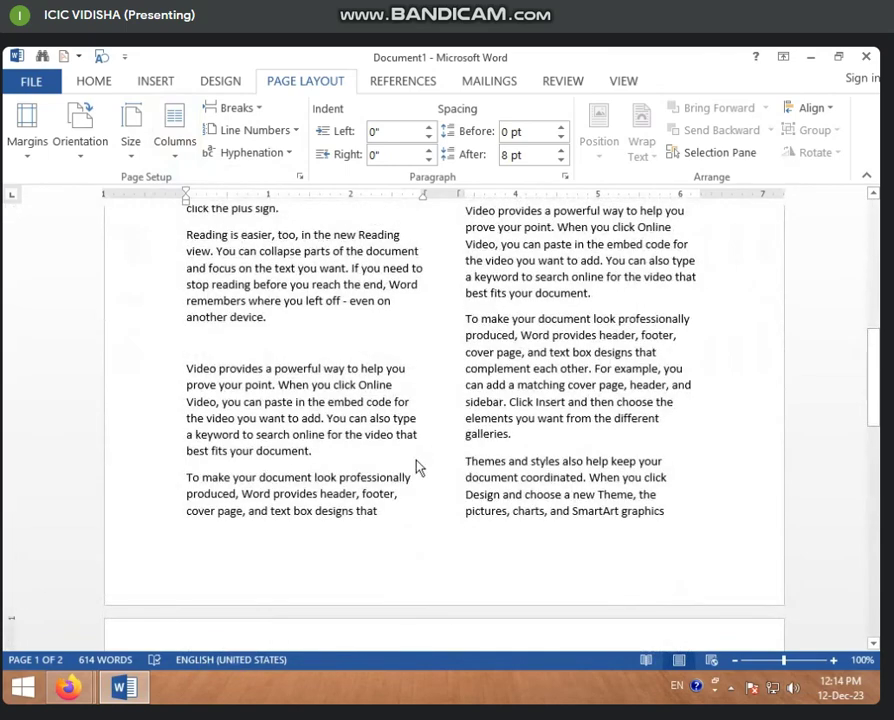
Step: Copy all the text and paste it at the end, growing the document to 2456 words
{"action": "key", "text": "ctrl+a"}
{"action": "key", "text": "ctrl+c"}
{"action": "key", "text": "ctrl+End"}
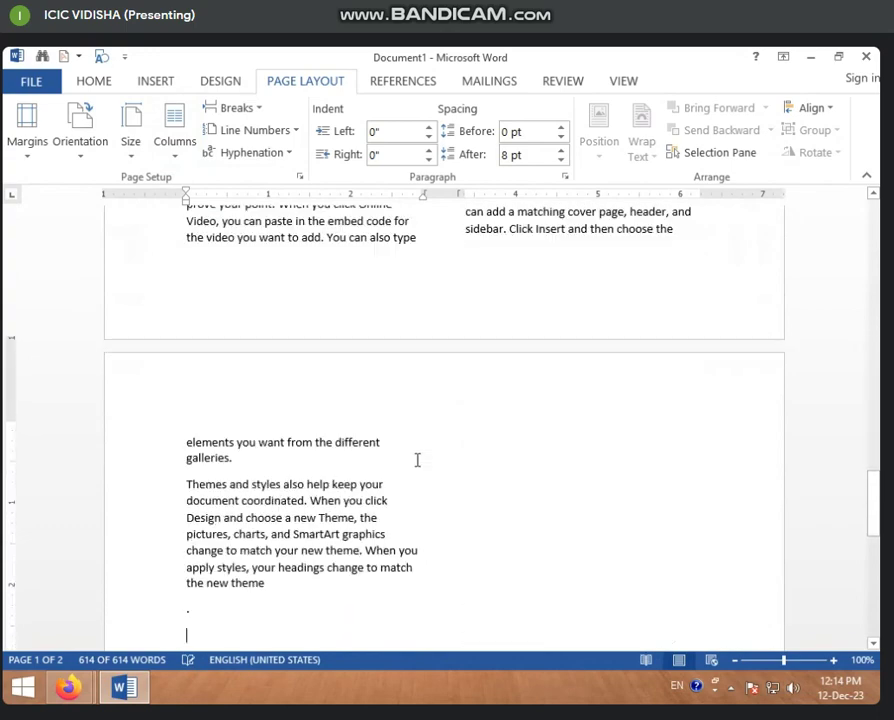
{"action": "key", "text": "ctrl+v"}
{"action": "key", "text": "ctrl+v"}
{"action": "key", "text": "ctrl+v"}
{"action": "scroll", "coordinate": [446, 430], "scroll_direction": "up", "scroll_amount": 5}
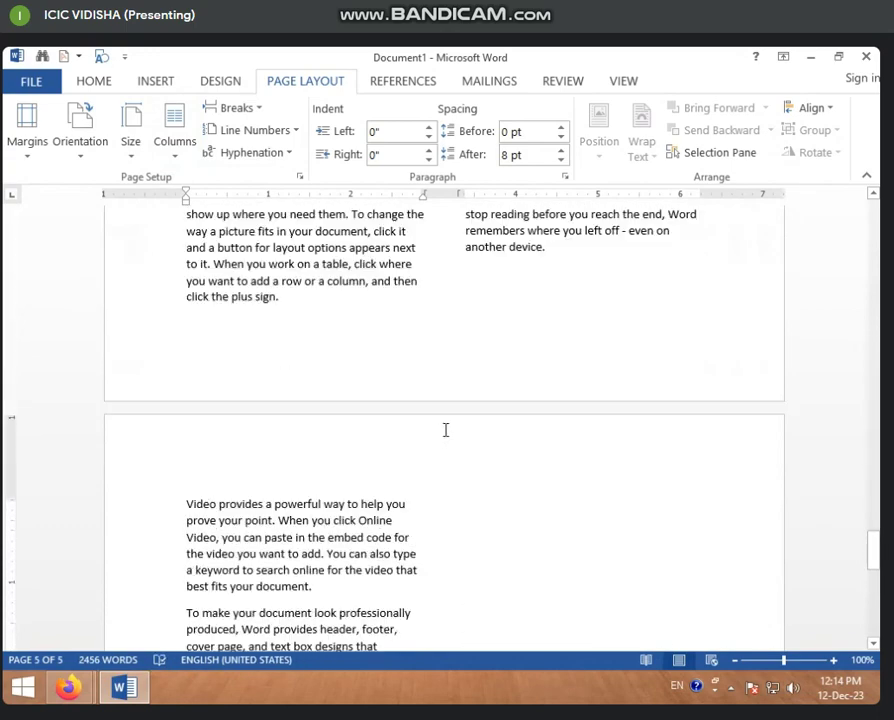
{"action": "scroll", "coordinate": [446, 430], "scroll_direction": "up", "scroll_amount": 5}
{"action": "scroll", "coordinate": [446, 430], "scroll_direction": "up", "scroll_amount": 5}
{"action": "scroll", "coordinate": [446, 430], "scroll_direction": "up", "scroll_amount": 5}
{"action": "scroll", "coordinate": [446, 430], "scroll_direction": "up", "scroll_amount": 5}
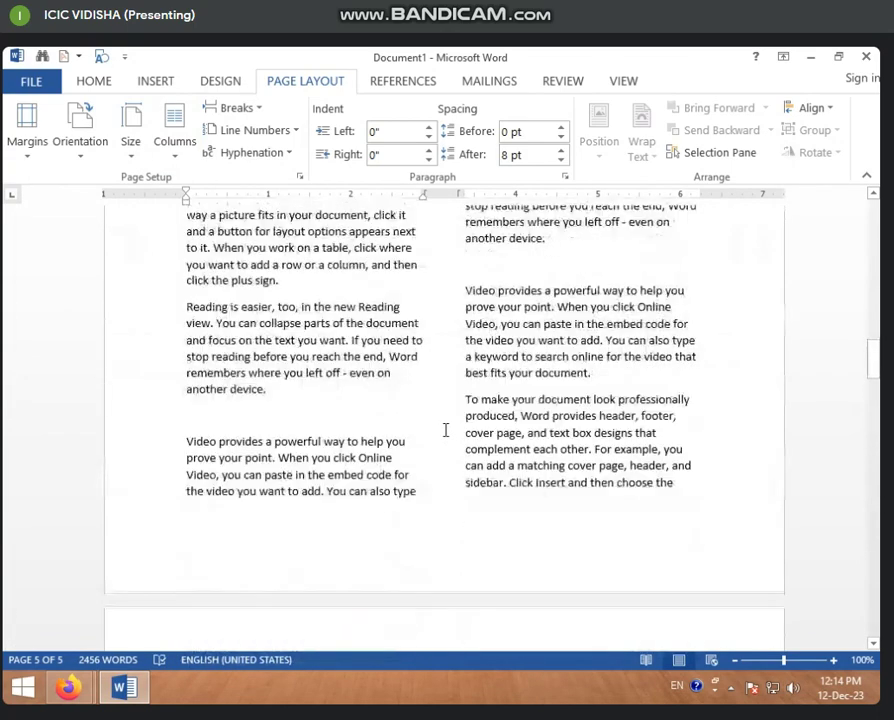
{"action": "scroll", "coordinate": [446, 430], "scroll_direction": "up", "scroll_amount": 5}
{"action": "left_click", "coordinate": [180, 158]}
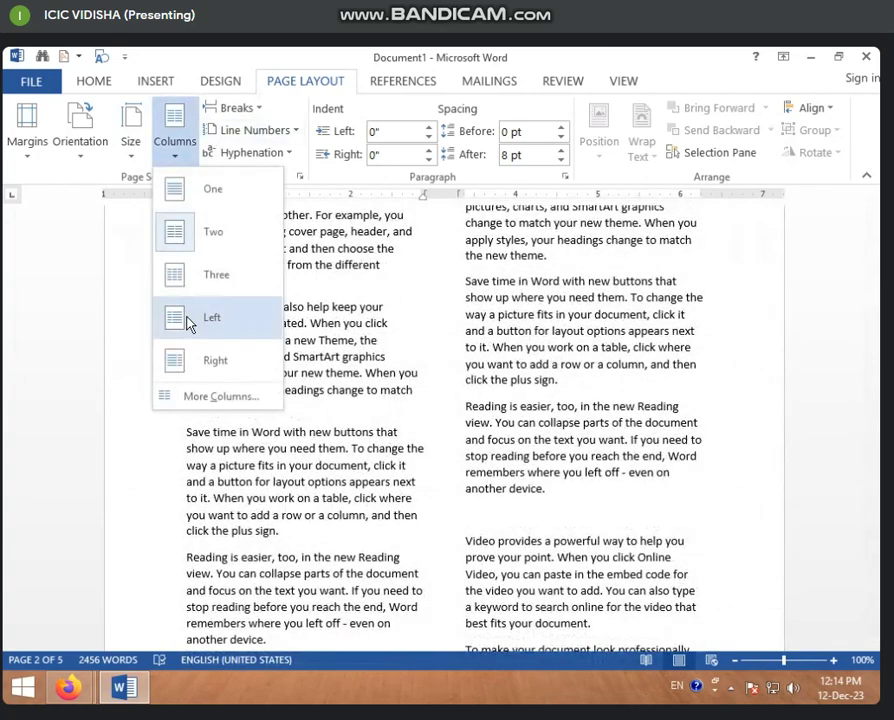
Step: Lay the text out in three columns
{"action": "left_click", "coordinate": [202, 284]}
{"action": "scroll", "coordinate": [366, 462], "scroll_direction": "up", "scroll_amount": 5}
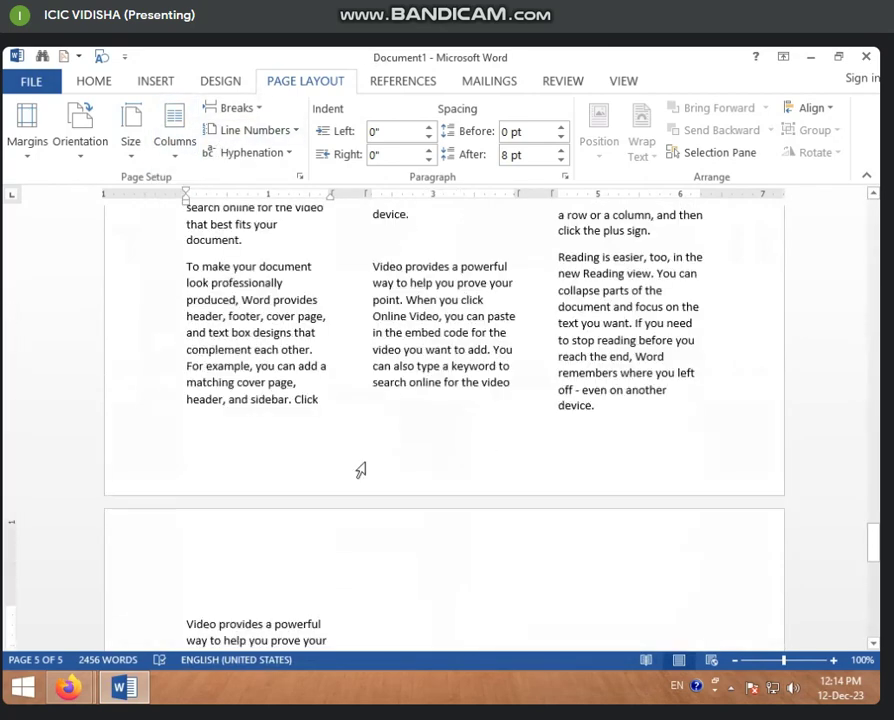
{"action": "scroll", "coordinate": [366, 462], "scroll_direction": "up", "scroll_amount": 5}
{"action": "scroll", "coordinate": [366, 462], "scroll_direction": "up", "scroll_amount": 5}
{"action": "scroll", "coordinate": [366, 462], "scroll_direction": "up", "scroll_amount": 5}
{"action": "scroll", "coordinate": [366, 462], "scroll_direction": "up", "scroll_amount": 5}
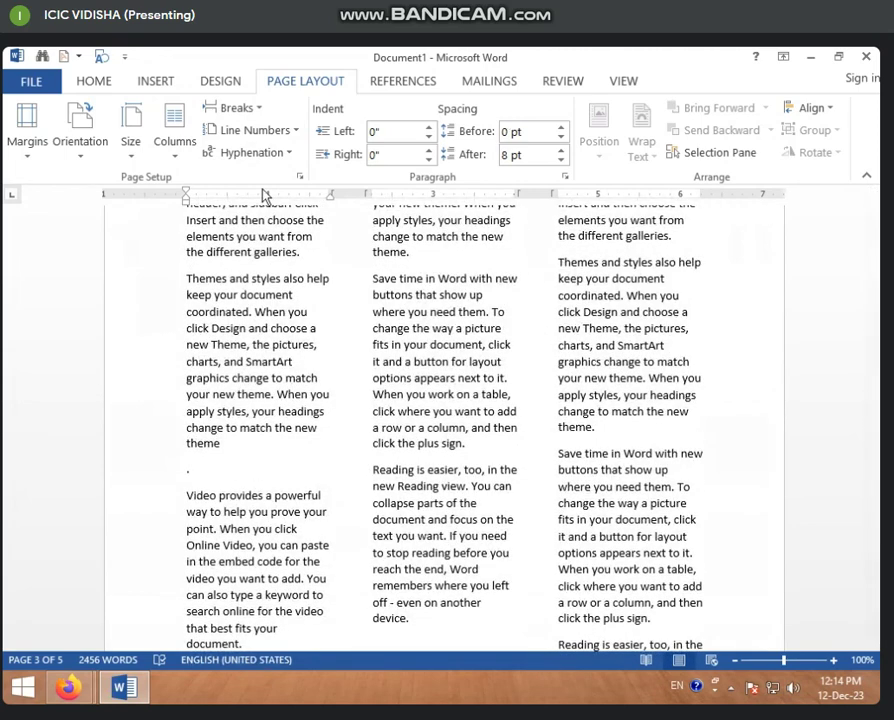
Step: Switch to the Left layout with a narrow left column
{"action": "left_click", "coordinate": [175, 148]}
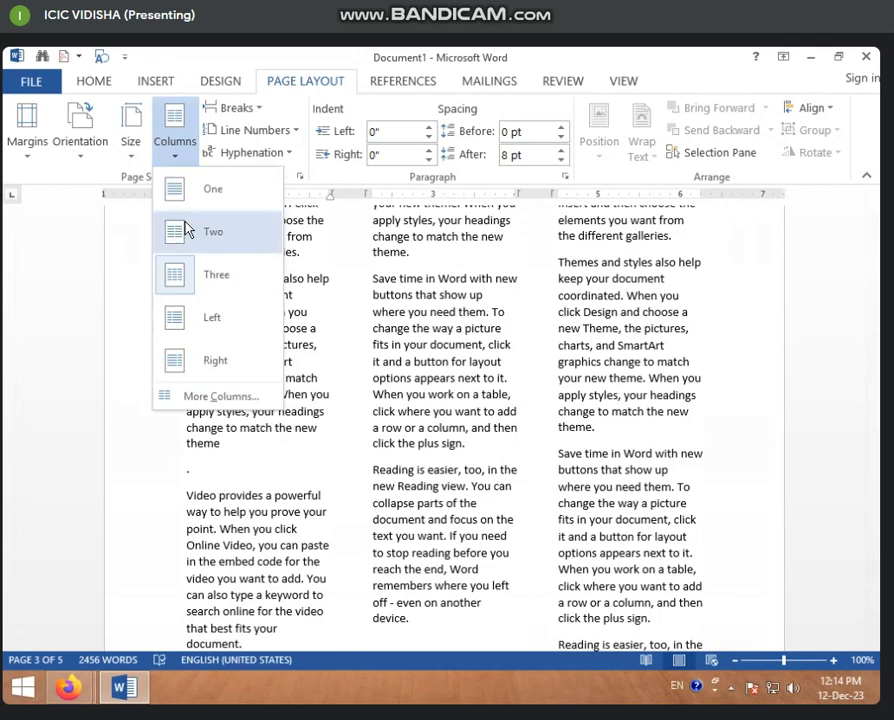
{"action": "left_click", "coordinate": [214, 324]}
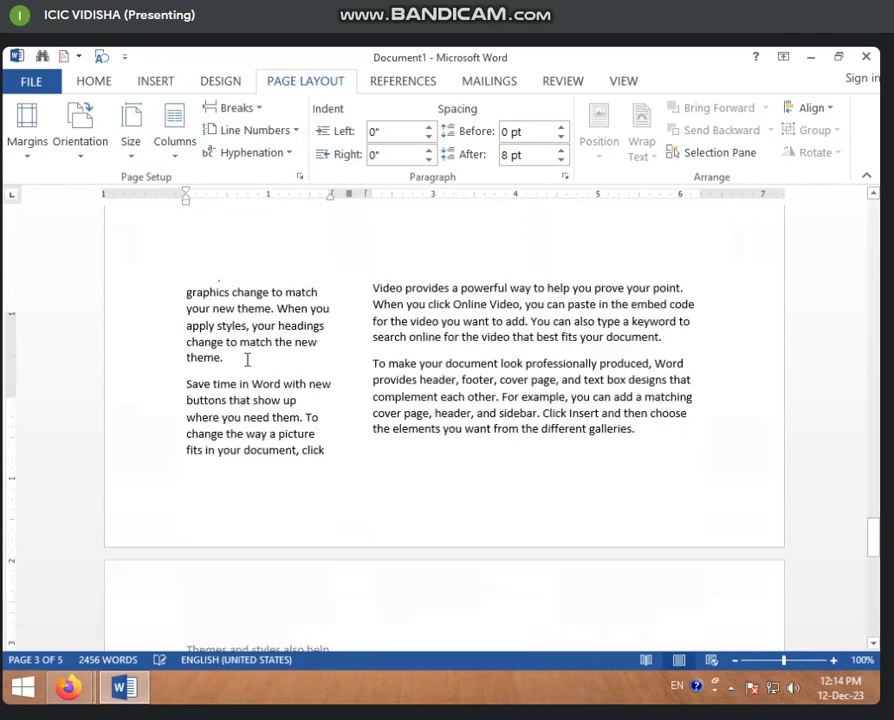
{"action": "scroll", "coordinate": [258, 380], "scroll_direction": "up", "scroll_amount": 5}
{"action": "scroll", "coordinate": [230, 360], "scroll_direction": "up", "scroll_amount": 4}
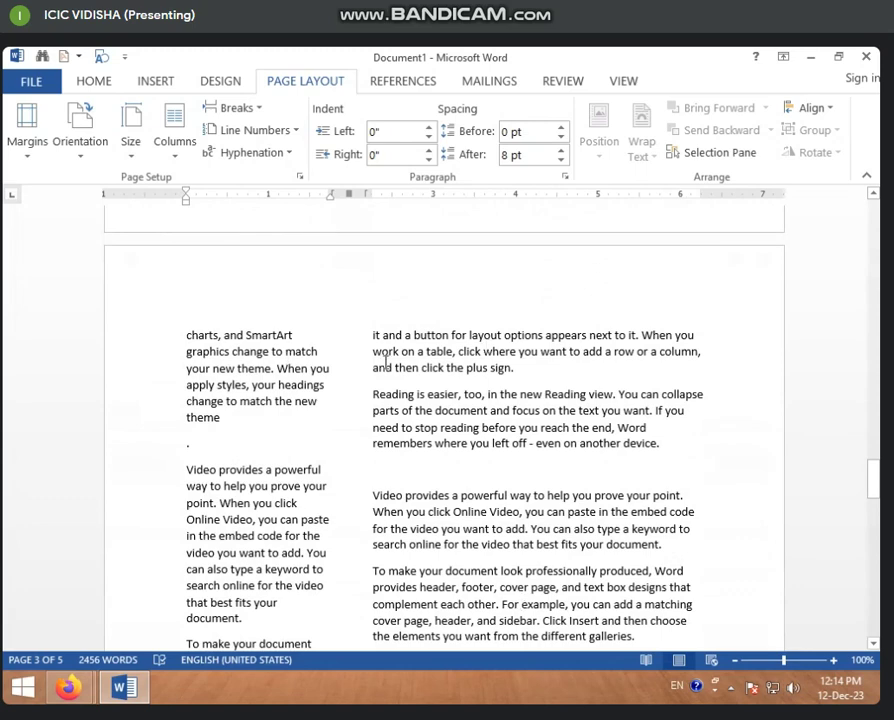
Step: Switch to the Right layout with a narrow right column
{"action": "left_click", "coordinate": [188, 160]}
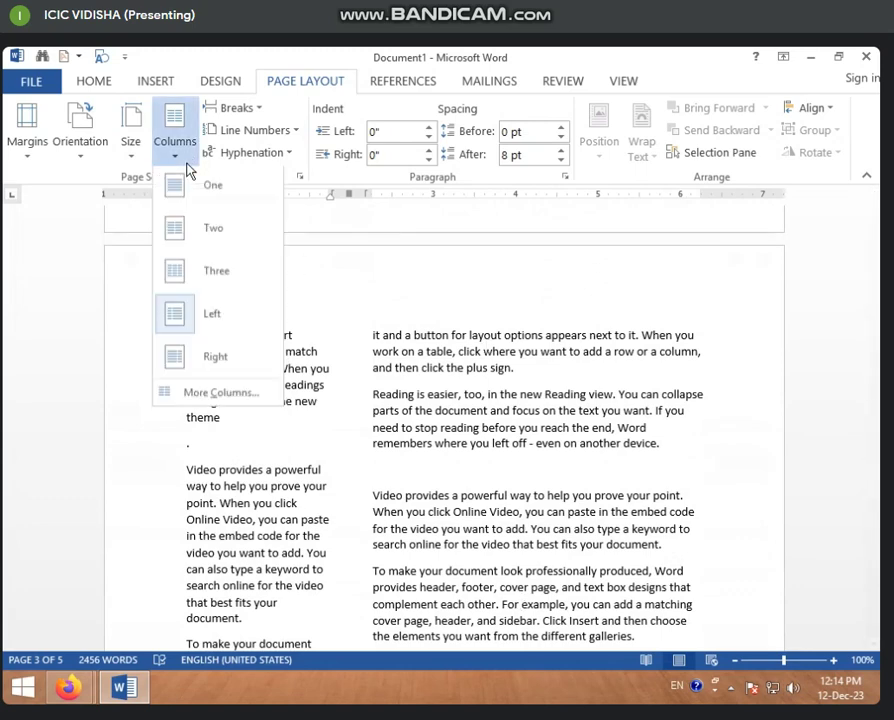
{"action": "left_click", "coordinate": [216, 361]}
{"action": "scroll", "coordinate": [300, 420], "scroll_direction": "down", "scroll_amount": 3}
{"action": "scroll", "coordinate": [360, 480], "scroll_direction": "down", "scroll_amount": 8}
{"action": "scroll", "coordinate": [413, 340], "scroll_direction": "up", "scroll_amount": 4}
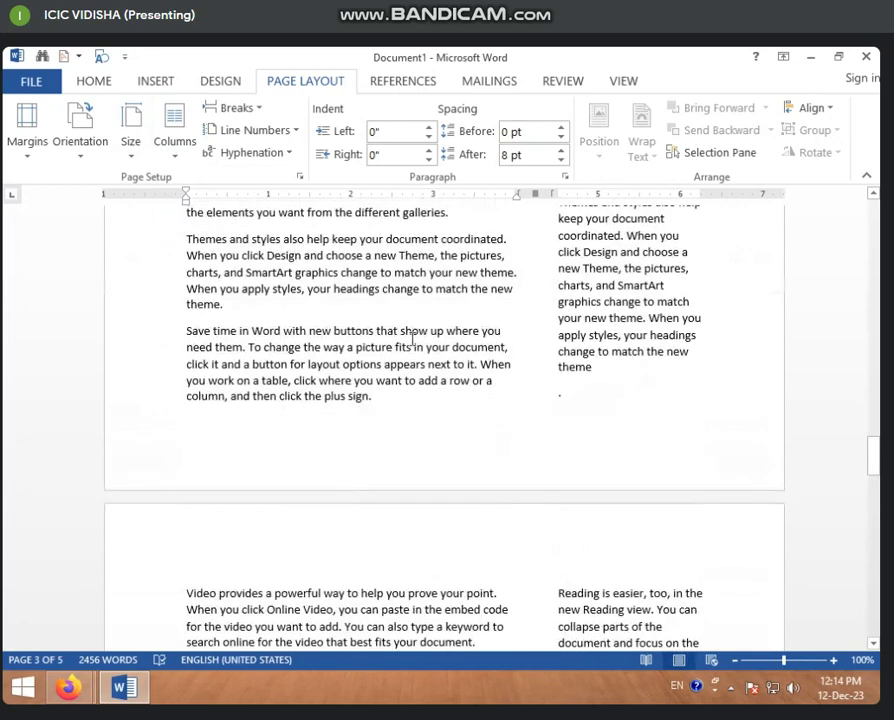
{"action": "scroll", "coordinate": [400, 320], "scroll_direction": "up", "scroll_amount": 4}
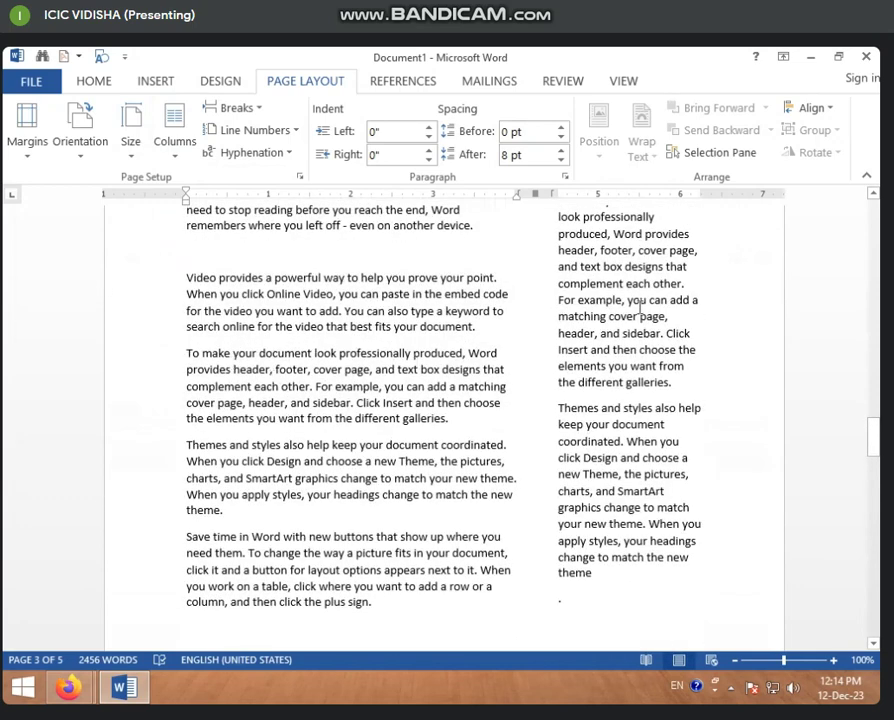
{"action": "scroll", "coordinate": [570, 490], "scroll_direction": "up", "scroll_amount": 4}
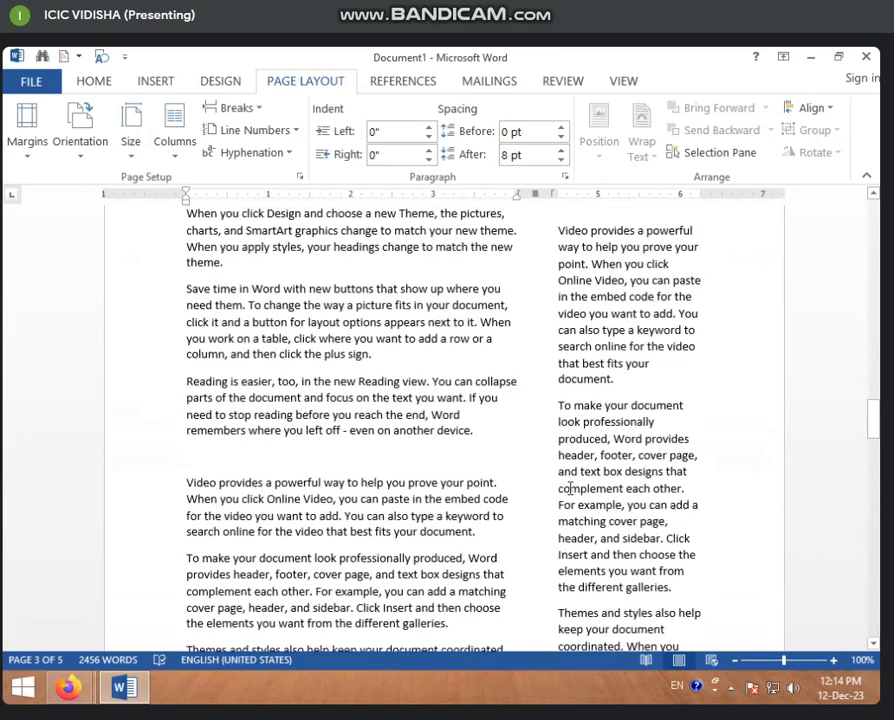
{"action": "scroll", "coordinate": [413, 324], "scroll_direction": "up", "scroll_amount": 3}
Step: Return the text to a single column
{"action": "left_click", "coordinate": [175, 140]}
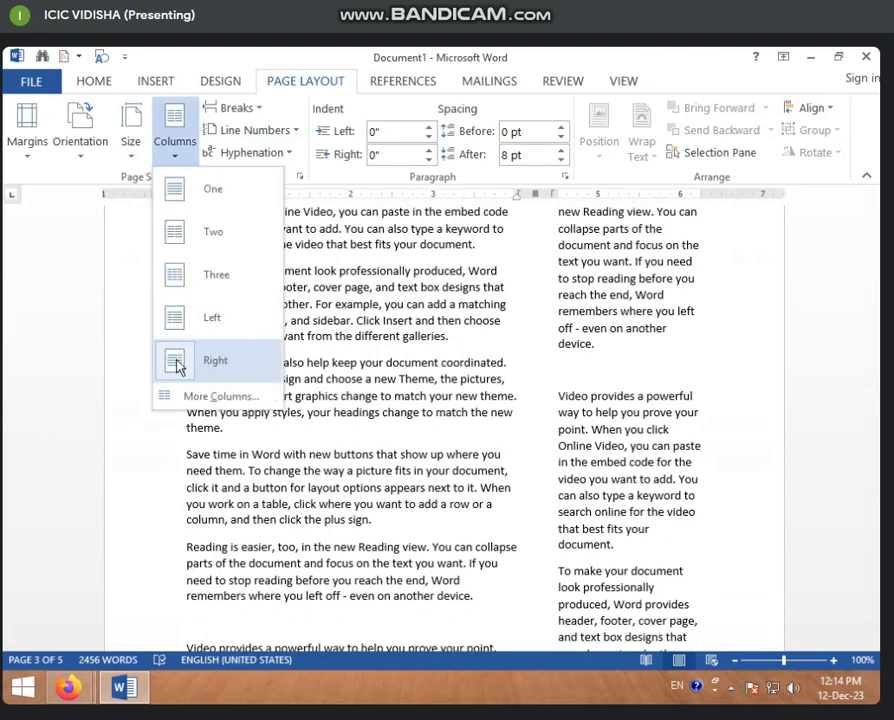
{"action": "left_click", "coordinate": [197, 197]}
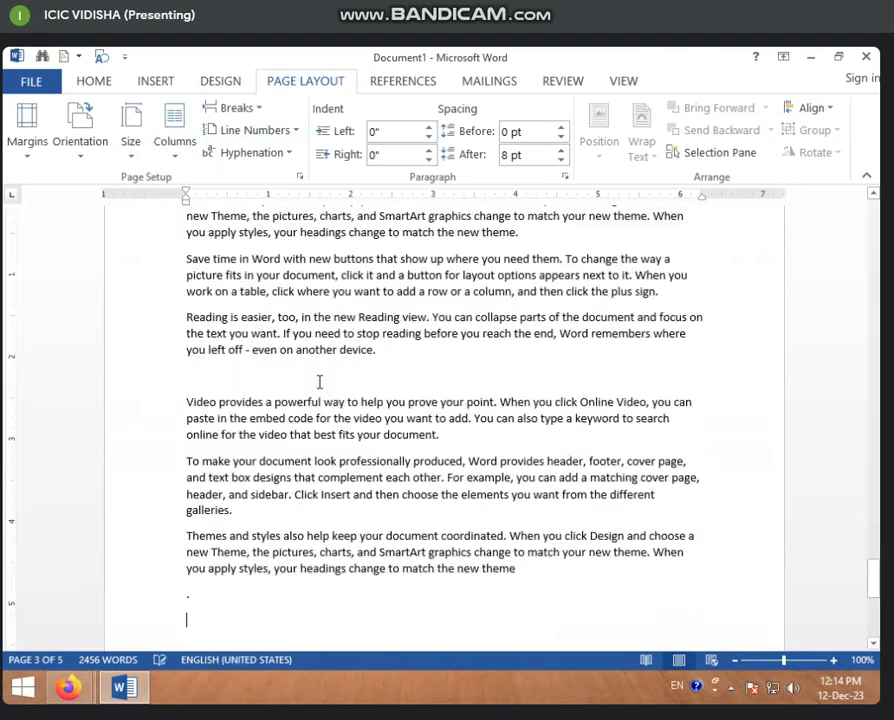
{"action": "scroll", "coordinate": [320, 380], "scroll_direction": "up", "scroll_amount": 4}
{"action": "scroll", "coordinate": [320, 380], "scroll_direction": "down", "scroll_amount": 4}
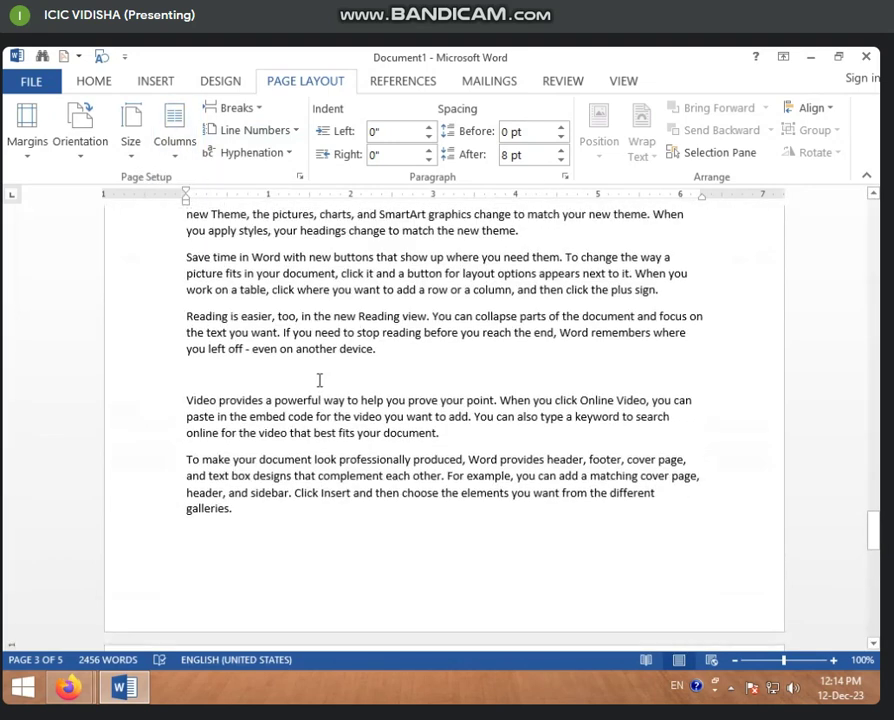
{"action": "left_click", "coordinate": [172, 158]}
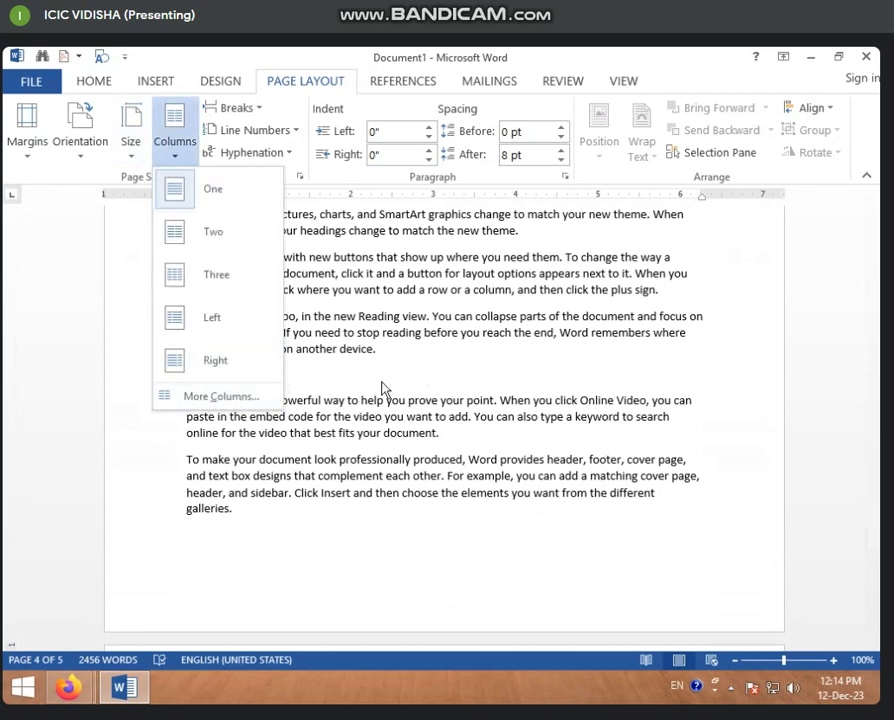
Step: In More Columns, start from the Two preset, raise the count to 6 and apply it
{"action": "left_click", "coordinate": [176, 398]}
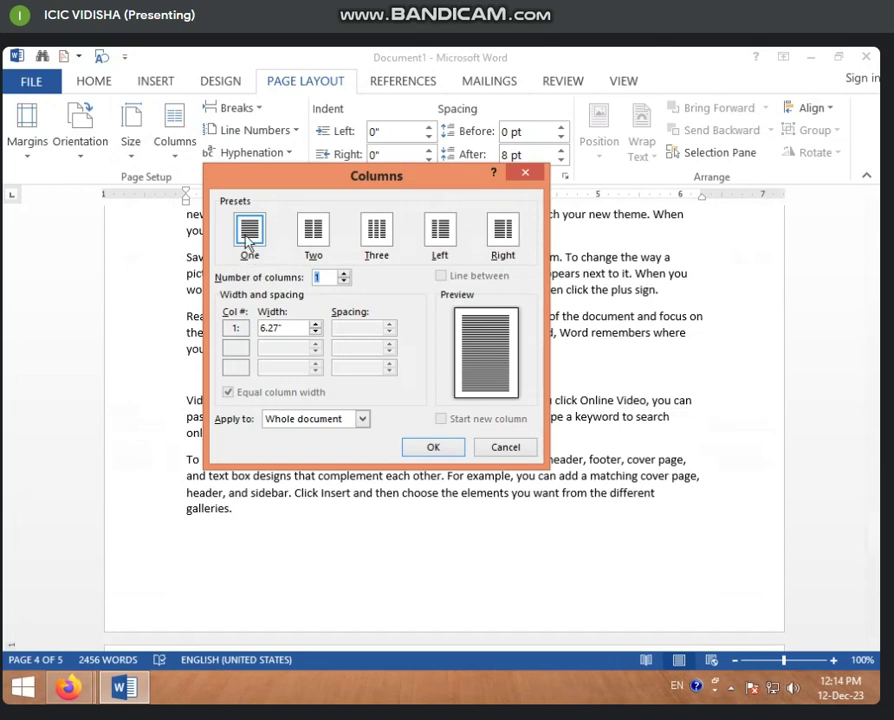
{"action": "left_click", "coordinate": [316, 234]}
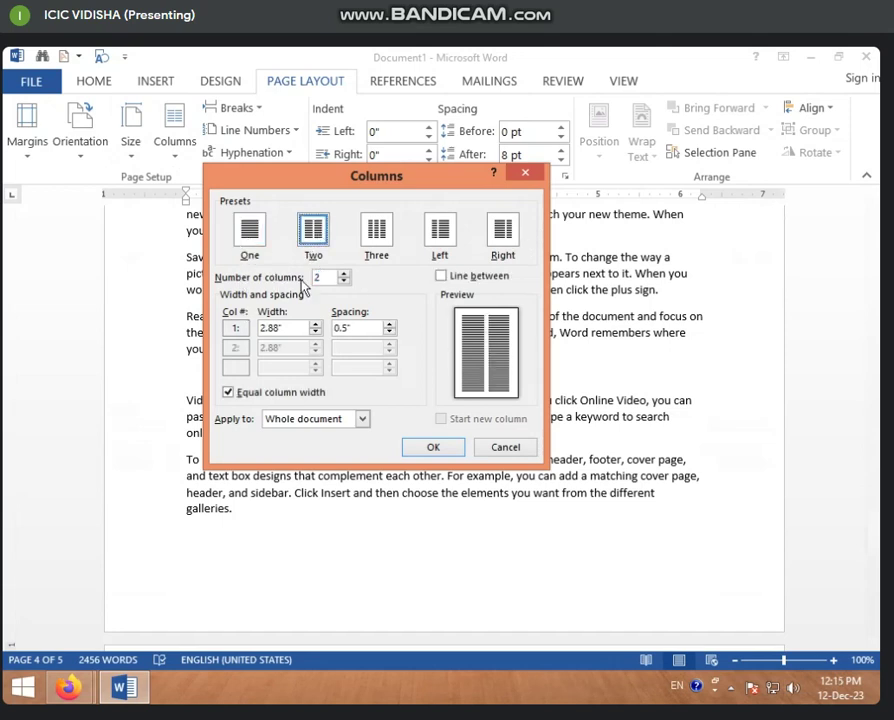
{"action": "left_click", "coordinate": [344, 273]}
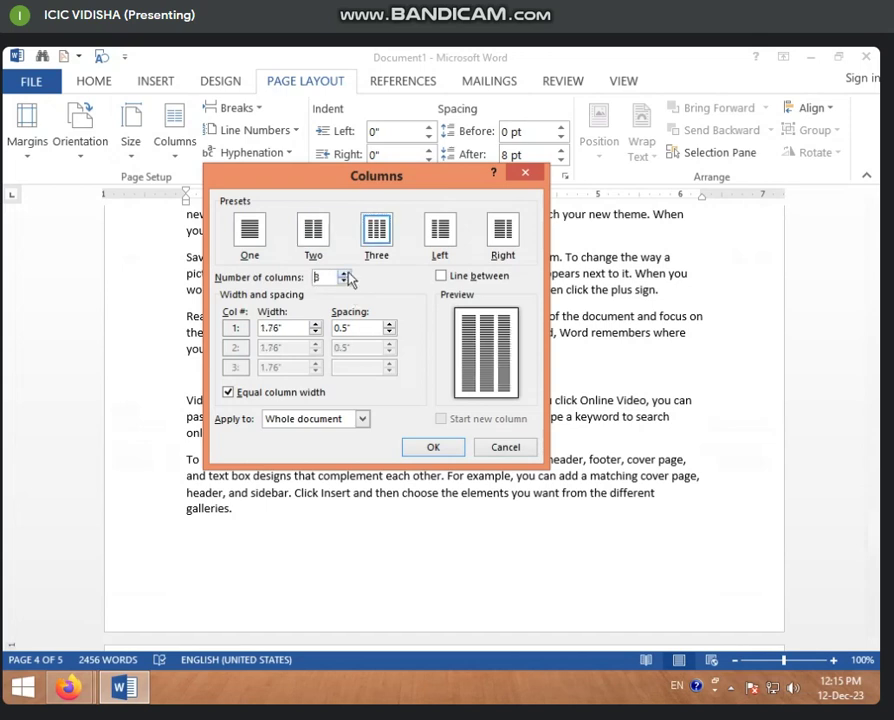
{"action": "left_click", "coordinate": [344, 273]}
{"action": "left_click", "coordinate": [344, 273]}
{"action": "left_click", "coordinate": [344, 273]}
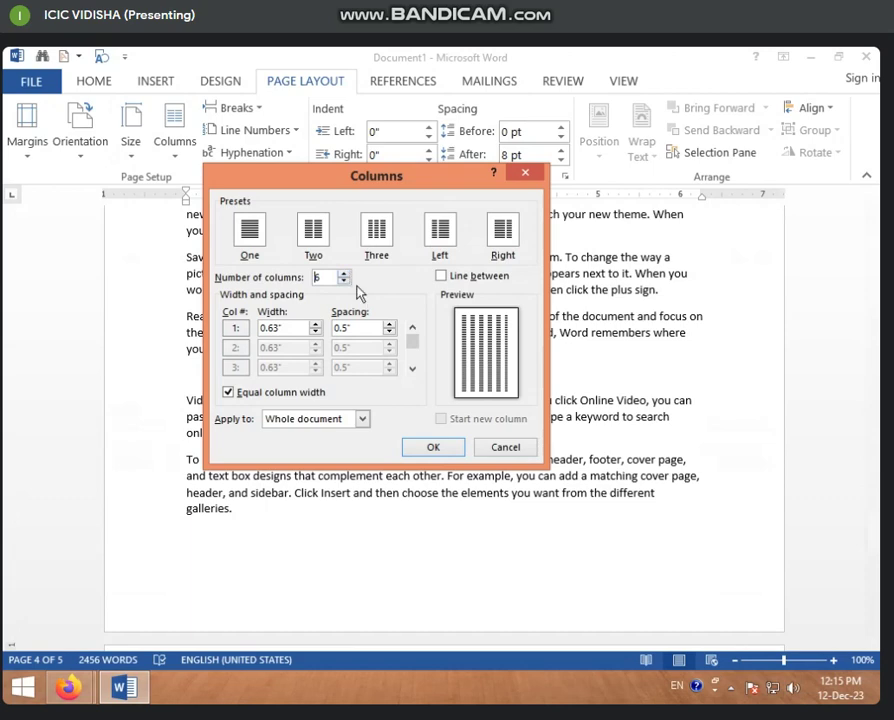
{"action": "left_click", "coordinate": [434, 448]}
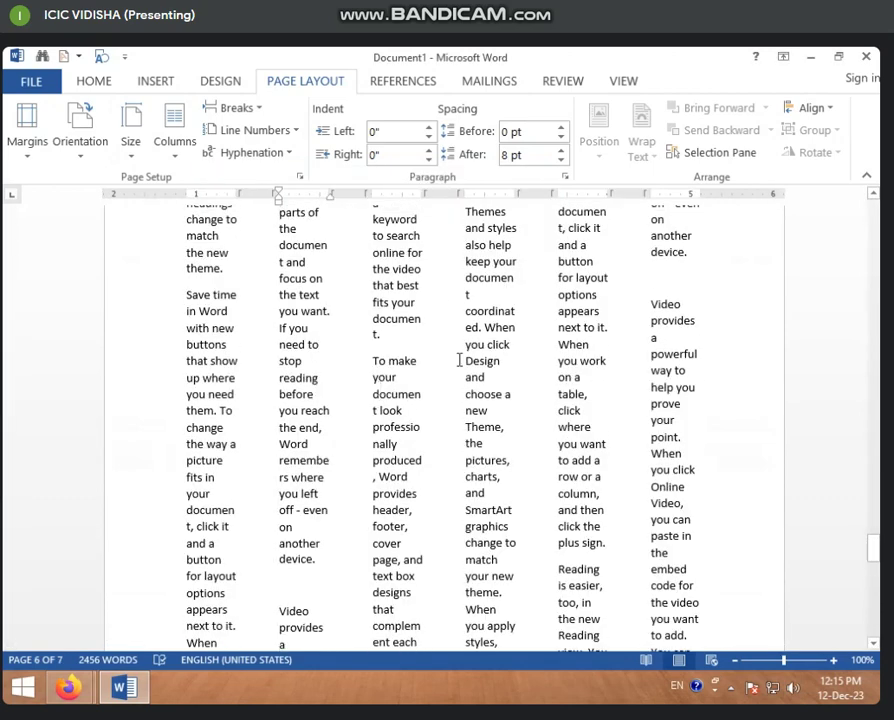
{"action": "left_click", "coordinate": [175, 125]}
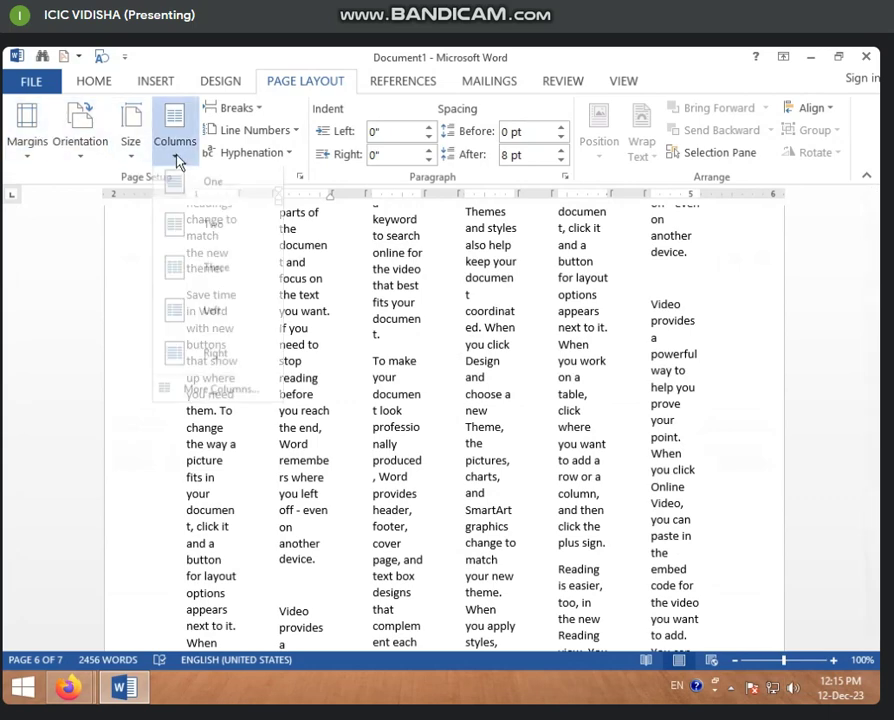
Step: In More Columns, set two columns and adjust their width up and back down
{"action": "left_click", "coordinate": [200, 396]}
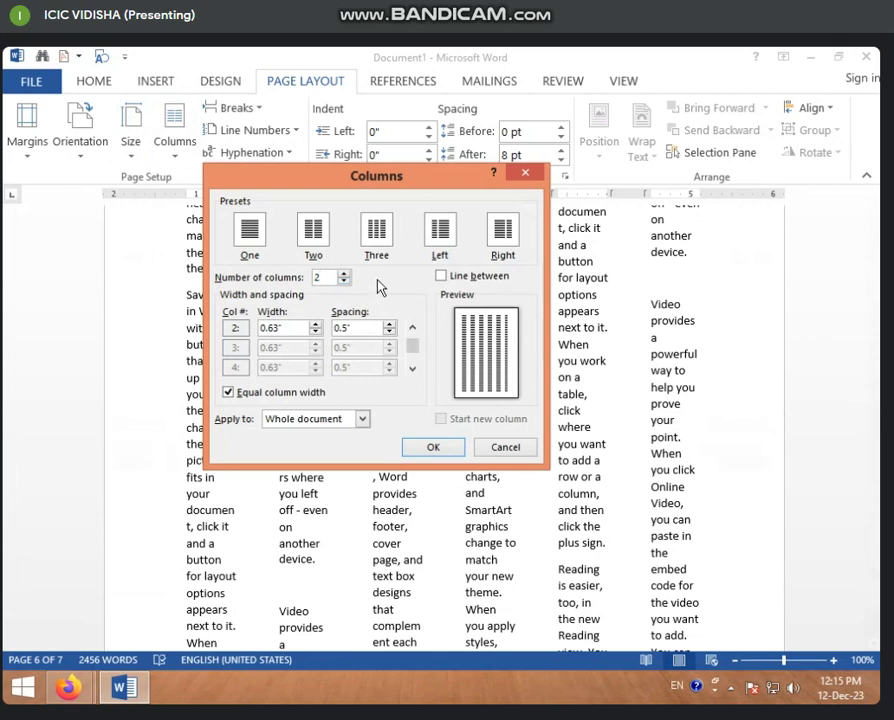
{"action": "left_click", "coordinate": [343, 281]}
{"action": "left_click", "coordinate": [343, 274]}
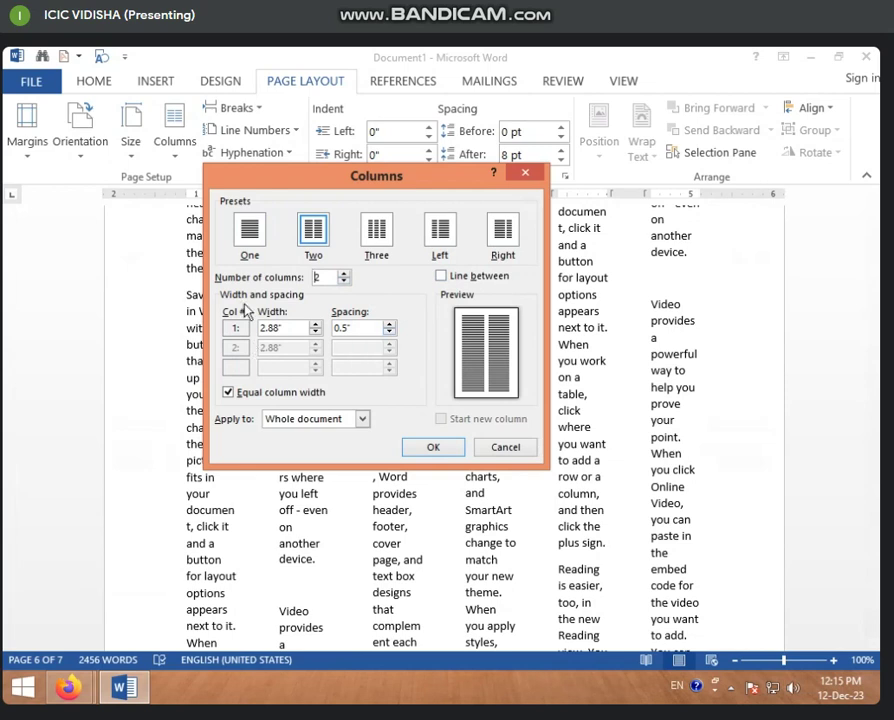
{"action": "left_click", "coordinate": [358, 329]}
{"action": "left_click", "coordinate": [316, 325]}
{"action": "left_click", "coordinate": [316, 325]}
{"action": "left_click", "coordinate": [316, 325]}
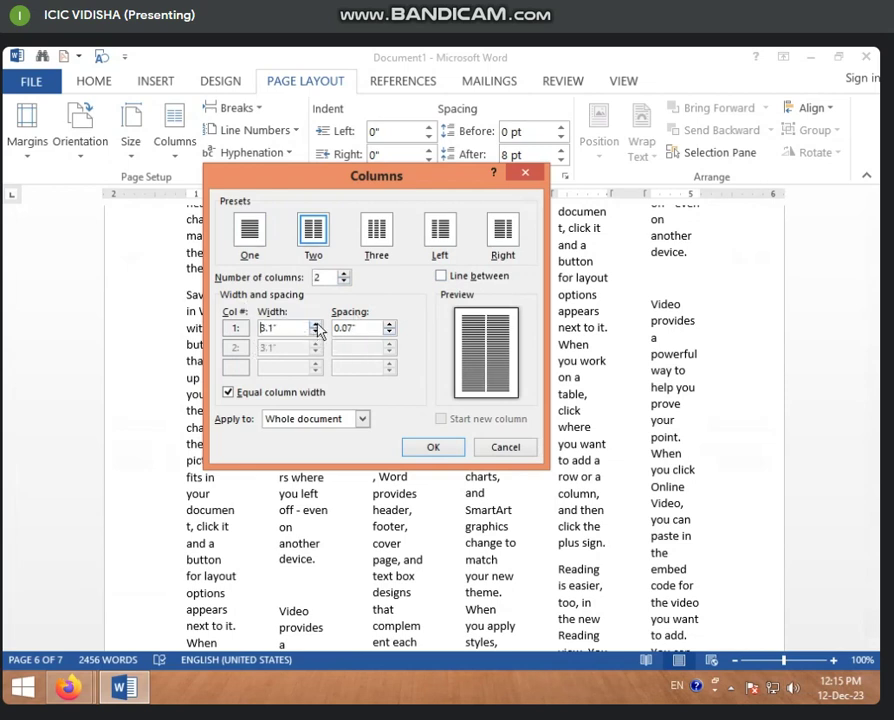
{"action": "left_click", "coordinate": [316, 325]}
{"action": "left_click", "coordinate": [316, 331]}
{"action": "left_click", "coordinate": [316, 331]}
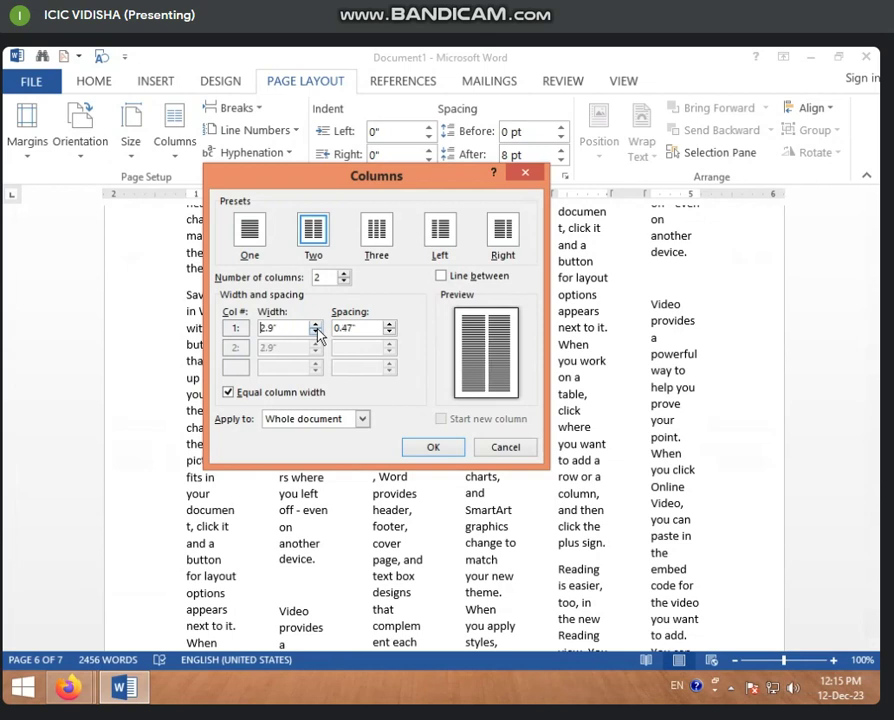
Step: Widen the two-column spacing to 1.2 inches, then pick the Three equal-columns preset
{"action": "left_click", "coordinate": [391, 325]}
{"action": "left_click", "coordinate": [391, 325]}
{"action": "left_click", "coordinate": [391, 325]}
{"action": "left_click", "coordinate": [391, 325]}
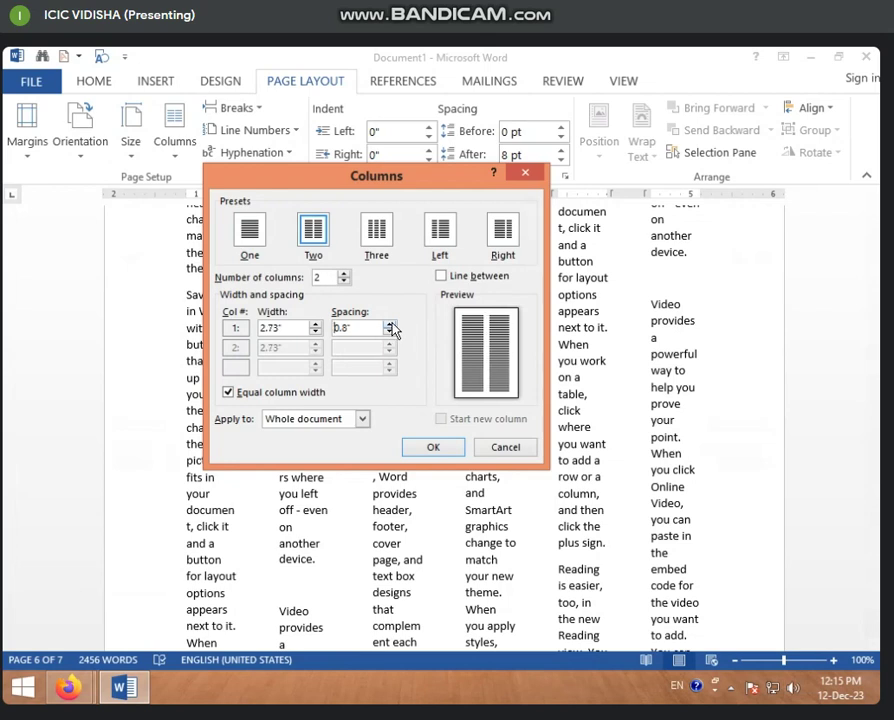
{"action": "left_click", "coordinate": [390, 325]}
{"action": "left_click", "coordinate": [390, 325]}
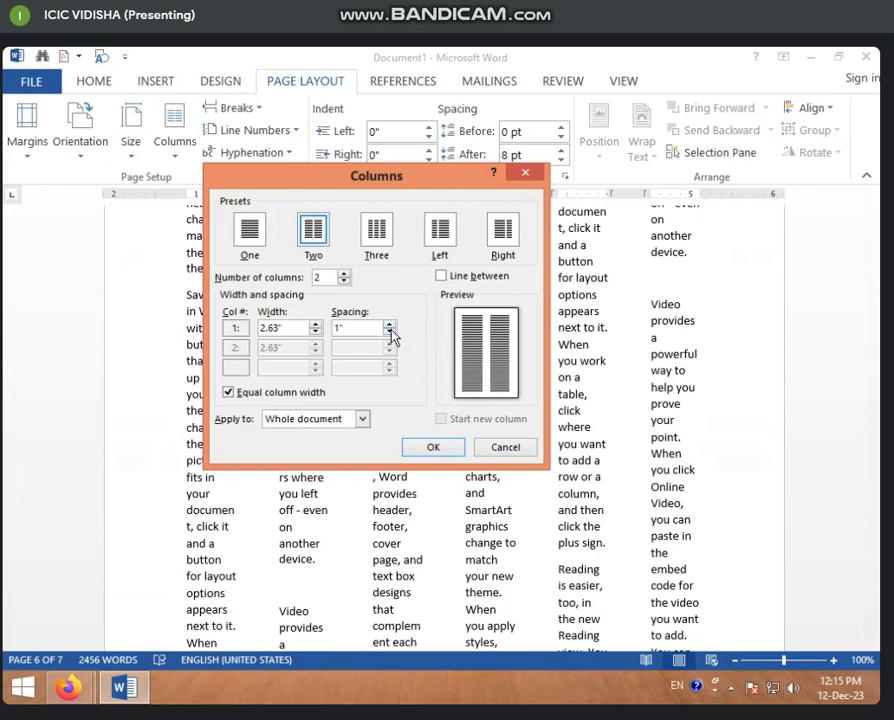
{"action": "left_click", "coordinate": [390, 326]}
{"action": "left_click", "coordinate": [390, 326]}
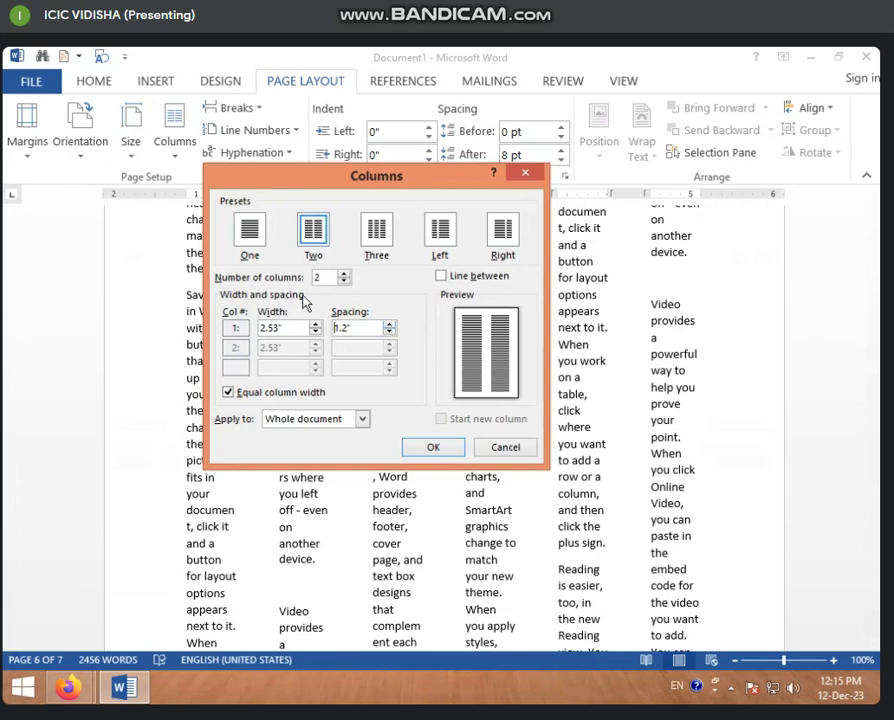
{"action": "left_click", "coordinate": [384, 232]}
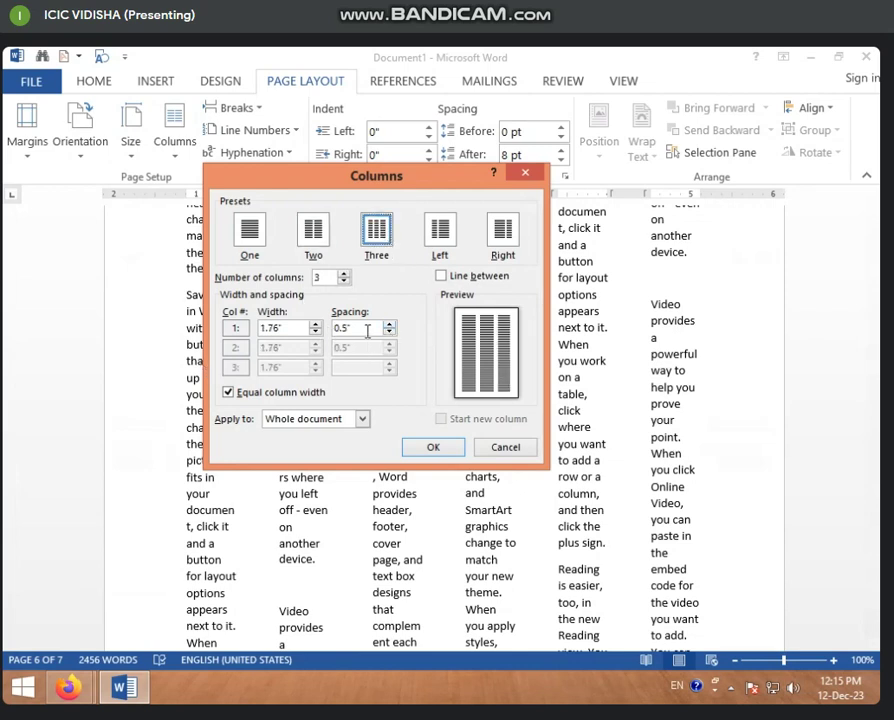
Step: Choose the Left preset, widen the first column to 2.6 inches, widen the second and increase spacing
{"action": "left_click", "coordinate": [437, 234]}
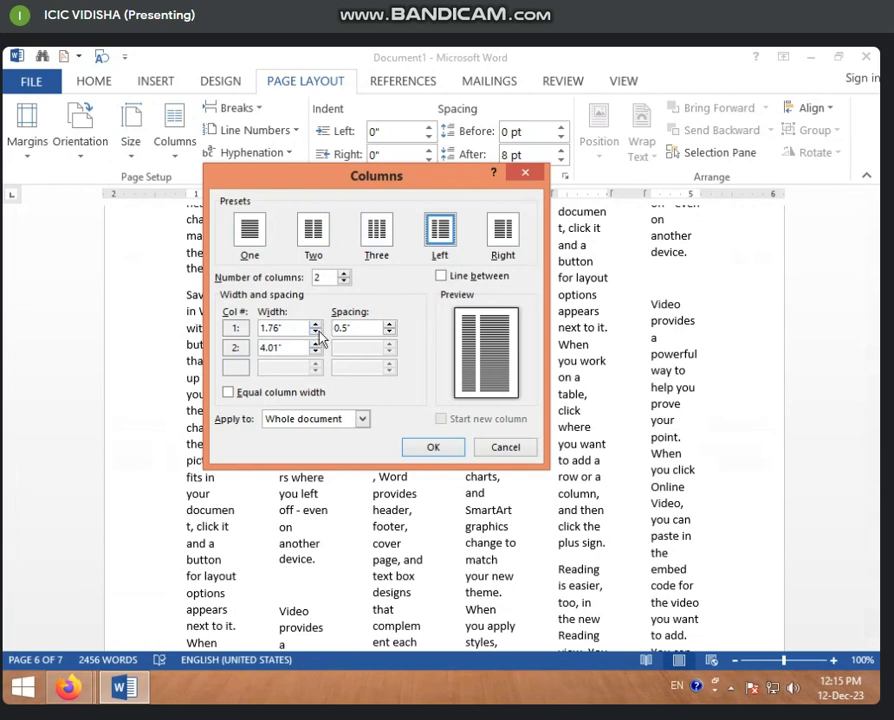
{"action": "left_click", "coordinate": [315, 325]}
{"action": "double_click", "coordinate": [315, 325]}
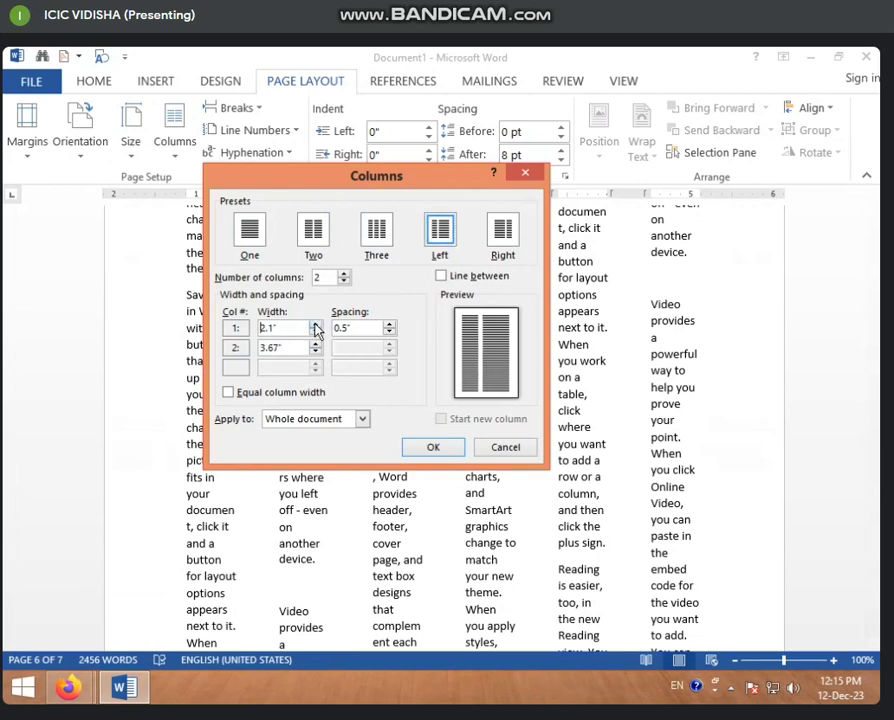
{"action": "double_click", "coordinate": [315, 325]}
{"action": "double_click", "coordinate": [315, 325]}
{"action": "left_click", "coordinate": [315, 325]}
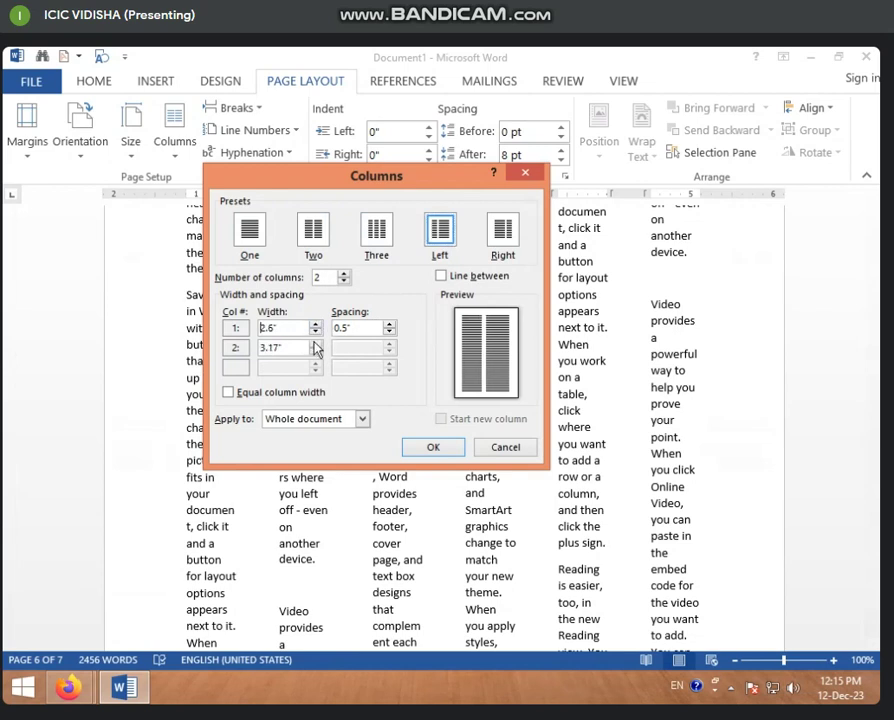
{"action": "double_click", "coordinate": [315, 344]}
{"action": "double_click", "coordinate": [315, 344]}
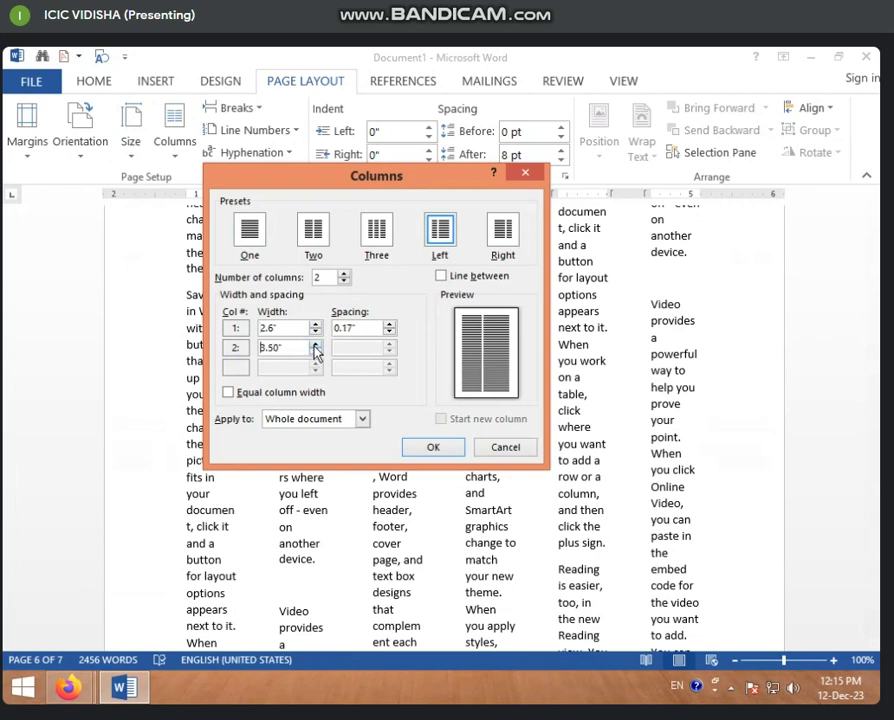
{"action": "left_click", "coordinate": [315, 344]}
{"action": "double_click", "coordinate": [315, 344]}
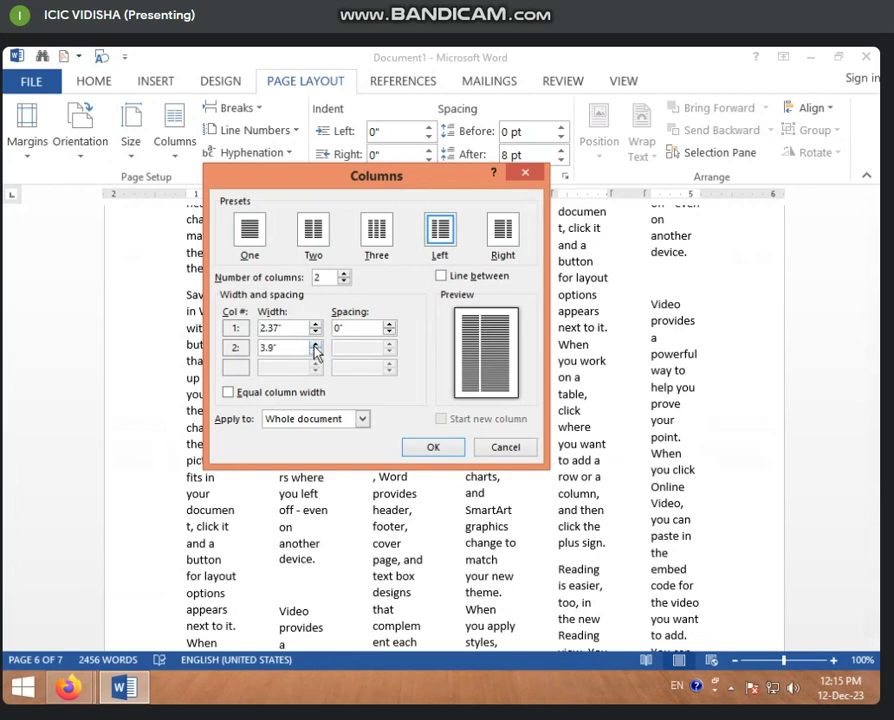
{"action": "double_click", "coordinate": [390, 325]}
{"action": "double_click", "coordinate": [390, 325]}
Step: Try the Right, Left and Three presets, then apply One column with OK
{"action": "left_click", "coordinate": [502, 232]}
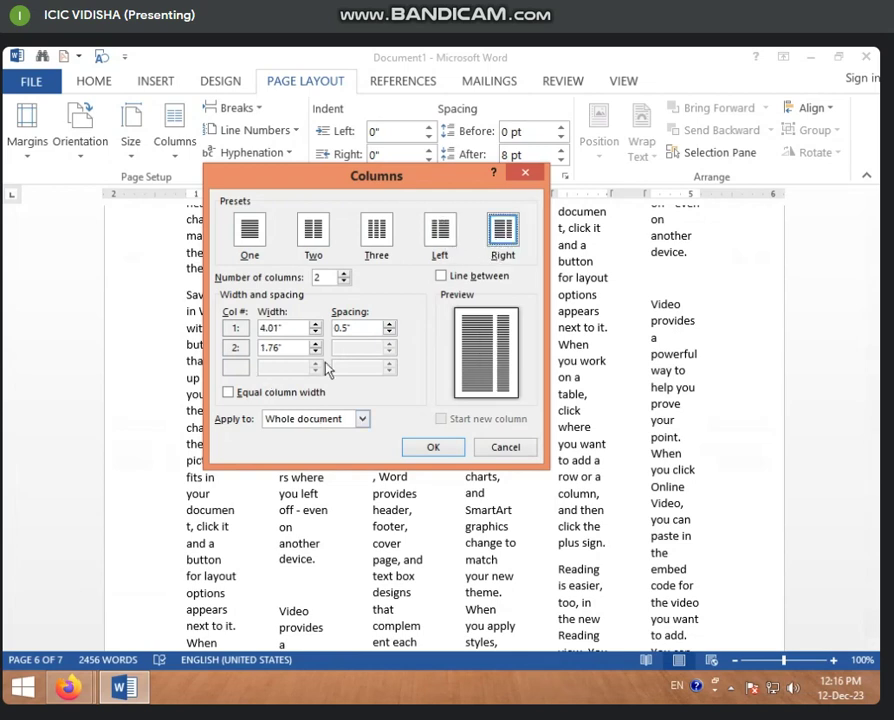
{"action": "left_click", "coordinate": [440, 235]}
{"action": "left_click", "coordinate": [508, 247]}
{"action": "left_click", "coordinate": [378, 243]}
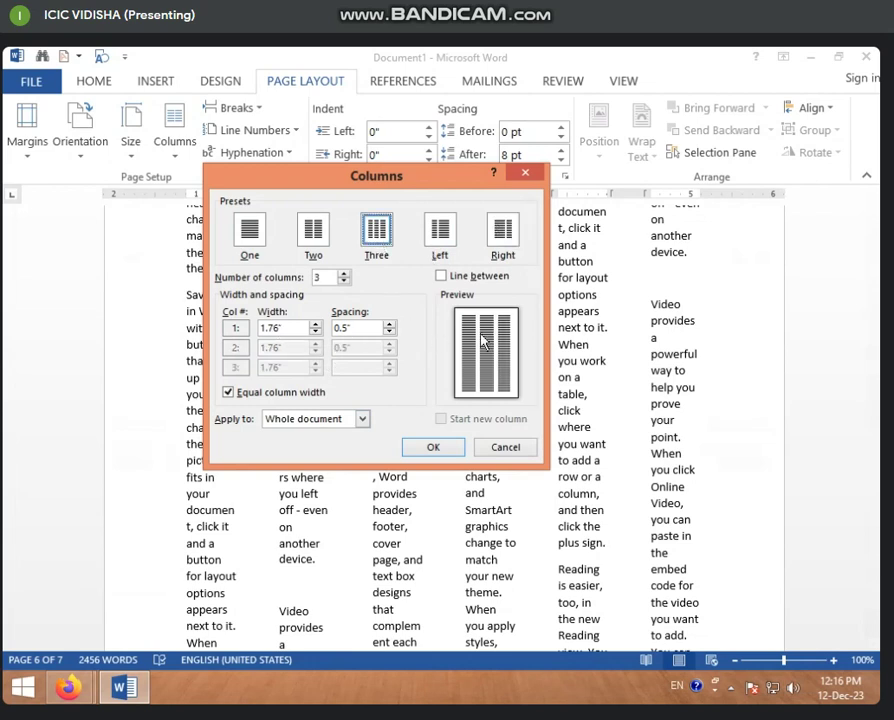
{"action": "left_click", "coordinate": [254, 243]}
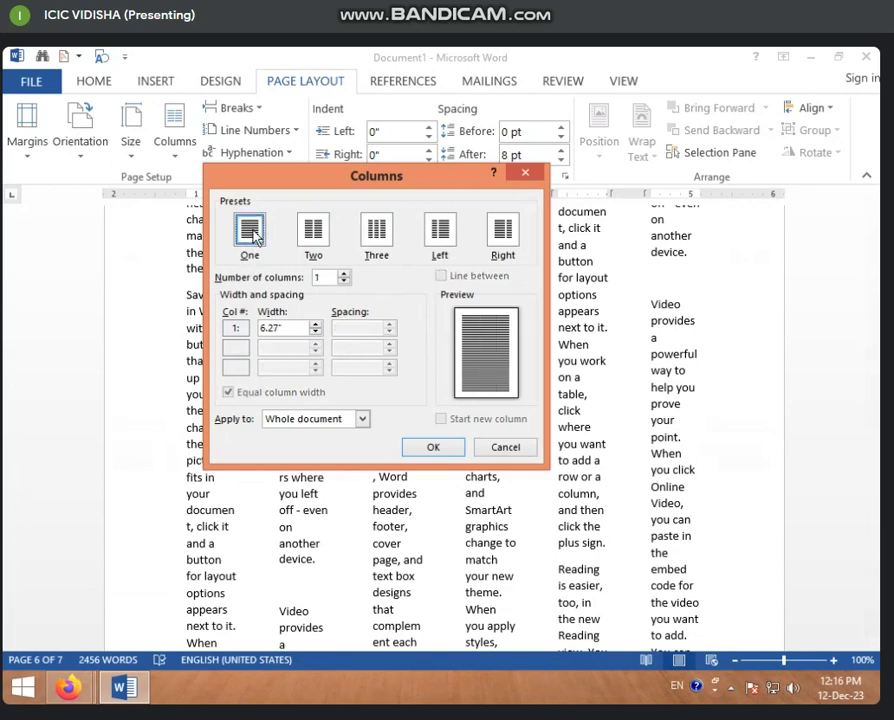
{"action": "left_click", "coordinate": [432, 447]}
Step: Scroll up and view the column choices, closing them without changes
{"action": "scroll", "coordinate": [316, 338], "scroll_direction": "up", "scroll_amount": 3}
{"action": "scroll", "coordinate": [334, 318], "scroll_direction": "up", "scroll_amount": 5}
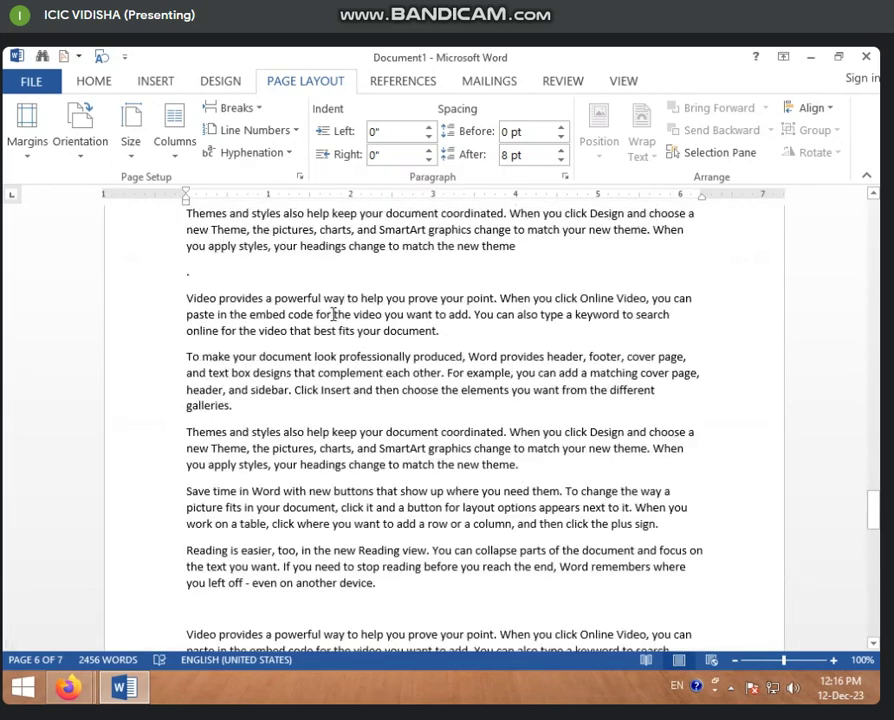
{"action": "scroll", "coordinate": [334, 314], "scroll_direction": "up", "scroll_amount": 5}
{"action": "left_click", "coordinate": [175, 145]}
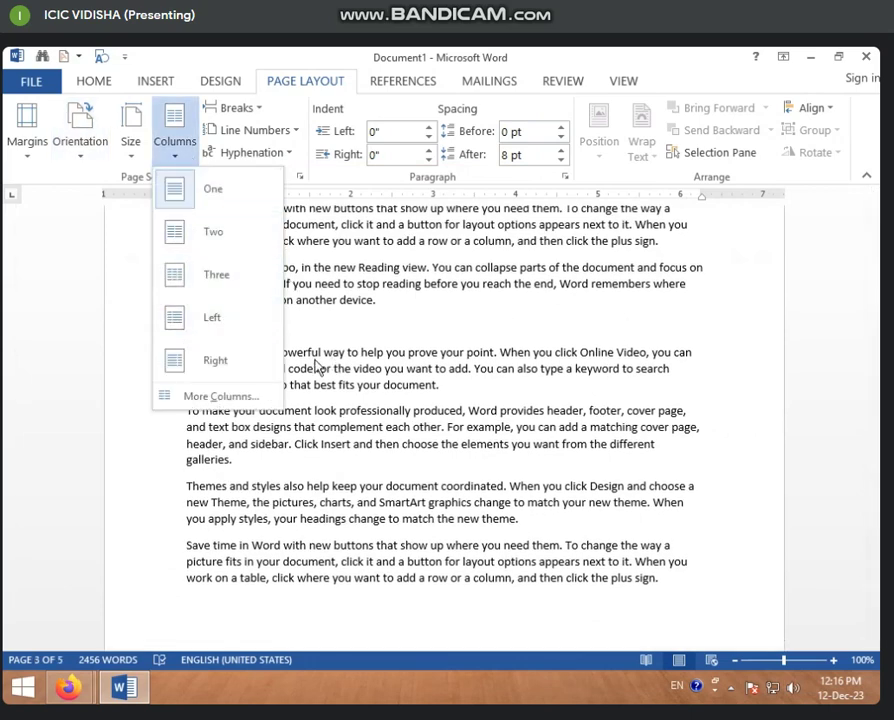
{"action": "left_click", "coordinate": [583, 443]}
Step: Scroll to the top and view the Breaks list, closing it without inserting a break
{"action": "scroll", "coordinate": [406, 440], "scroll_direction": "up", "scroll_amount": 3}
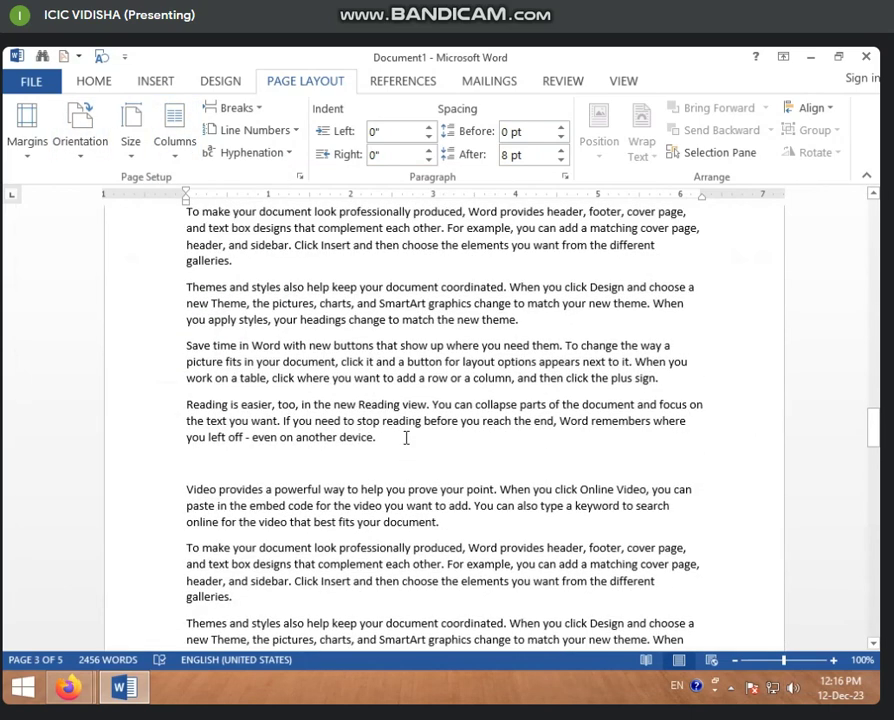
{"action": "scroll", "coordinate": [406, 438], "scroll_direction": "up", "scroll_amount": 3}
{"action": "scroll", "coordinate": [406, 438], "scroll_direction": "up", "scroll_amount": 3}
{"action": "scroll", "coordinate": [254, 290], "scroll_direction": "up", "scroll_amount": 3}
{"action": "scroll", "coordinate": [254, 290], "scroll_direction": "up", "scroll_amount": 2}
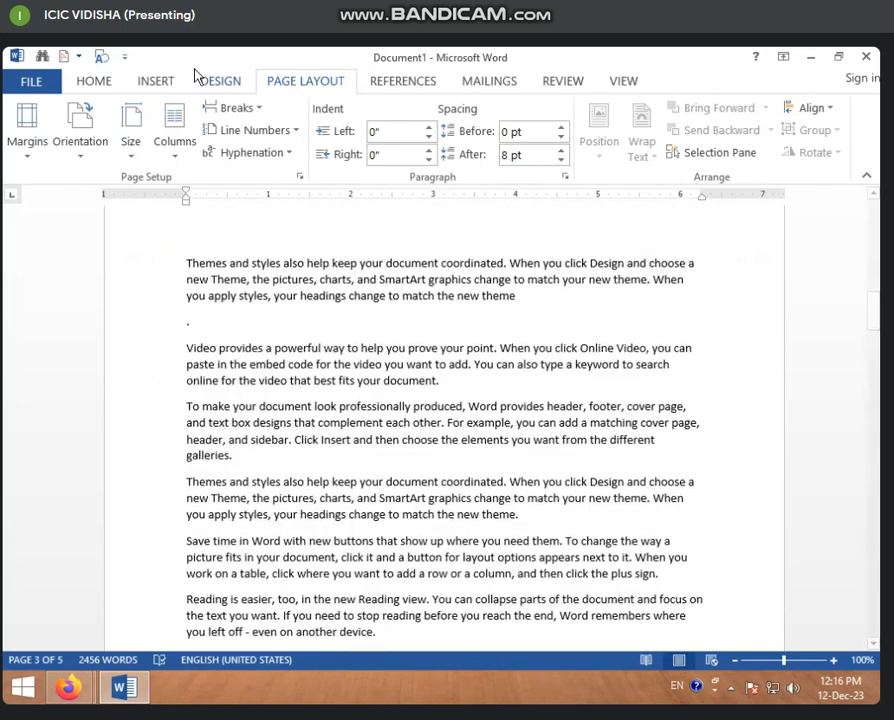
{"action": "left_click", "coordinate": [257, 112]}
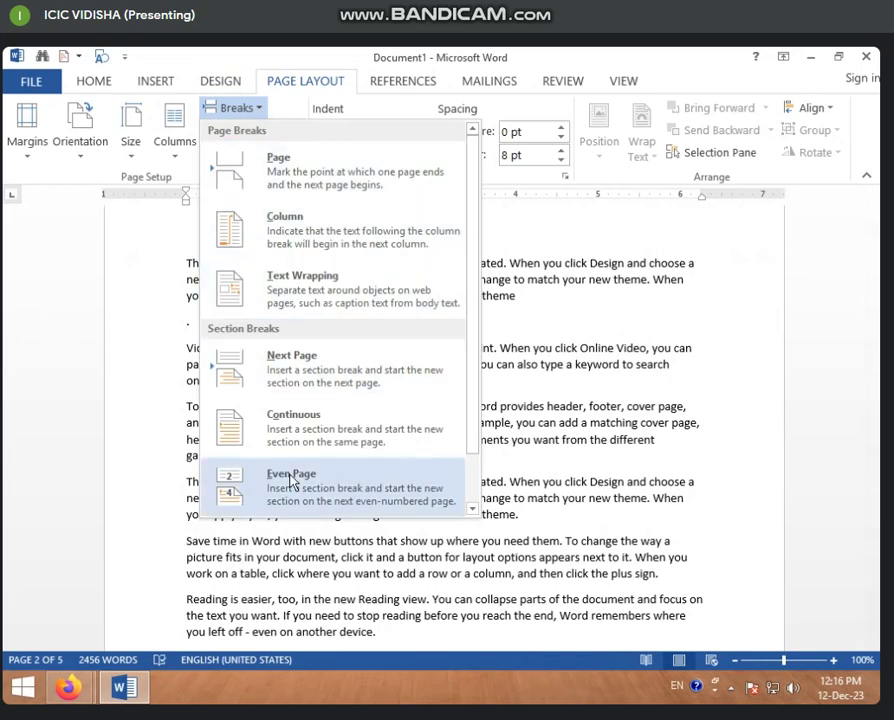
{"action": "left_click", "coordinate": [508, 398]}
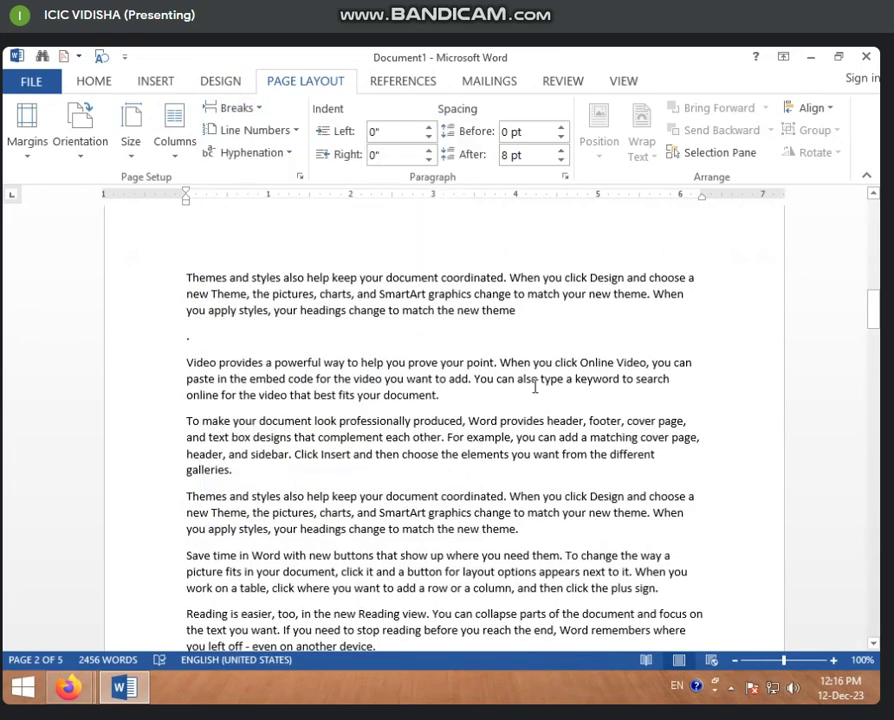
Step: Place the insertion point in the first paragraph and show the page and section breaks list
{"action": "scroll", "coordinate": [527, 384], "scroll_direction": "down", "scroll_amount": 5}
{"action": "scroll", "coordinate": [527, 384], "scroll_direction": "down", "scroll_amount": 2}
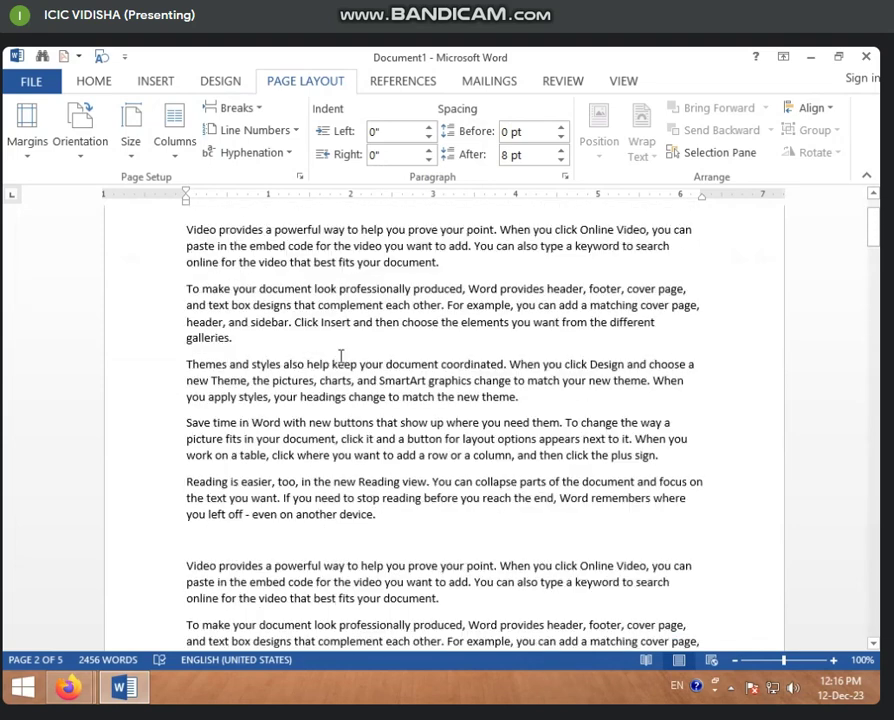
{"action": "left_click", "coordinate": [160, 82]}
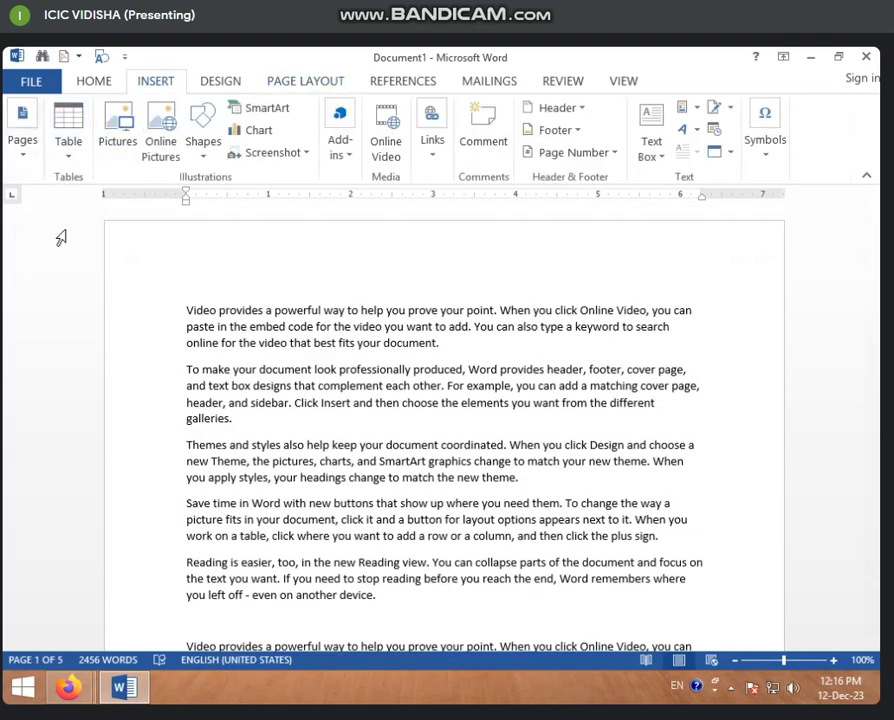
{"action": "left_click", "coordinate": [186, 326]}
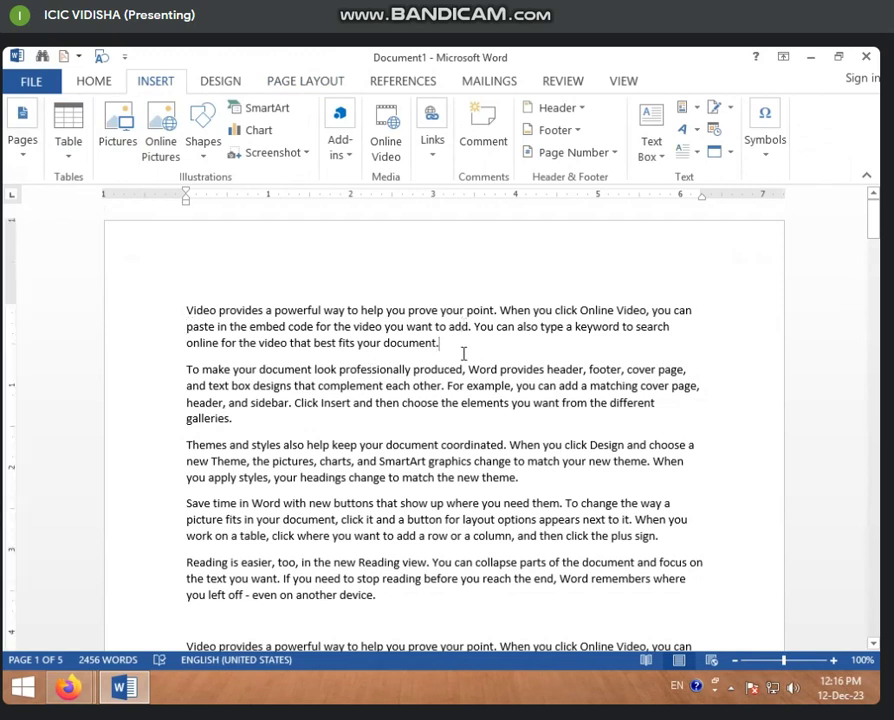
{"action": "left_click", "coordinate": [292, 84]}
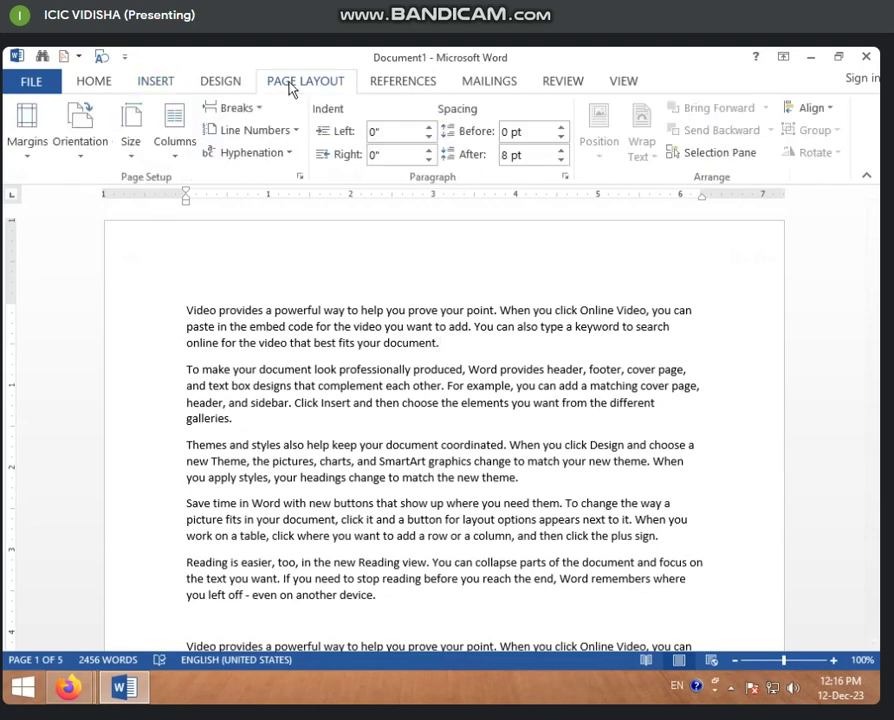
{"action": "left_click", "coordinate": [257, 110]}
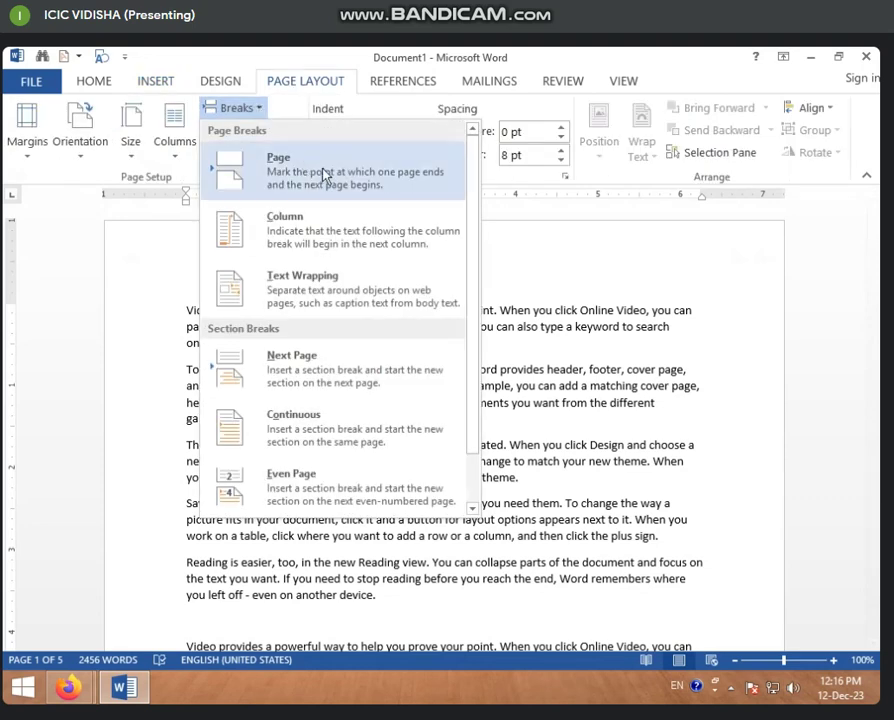